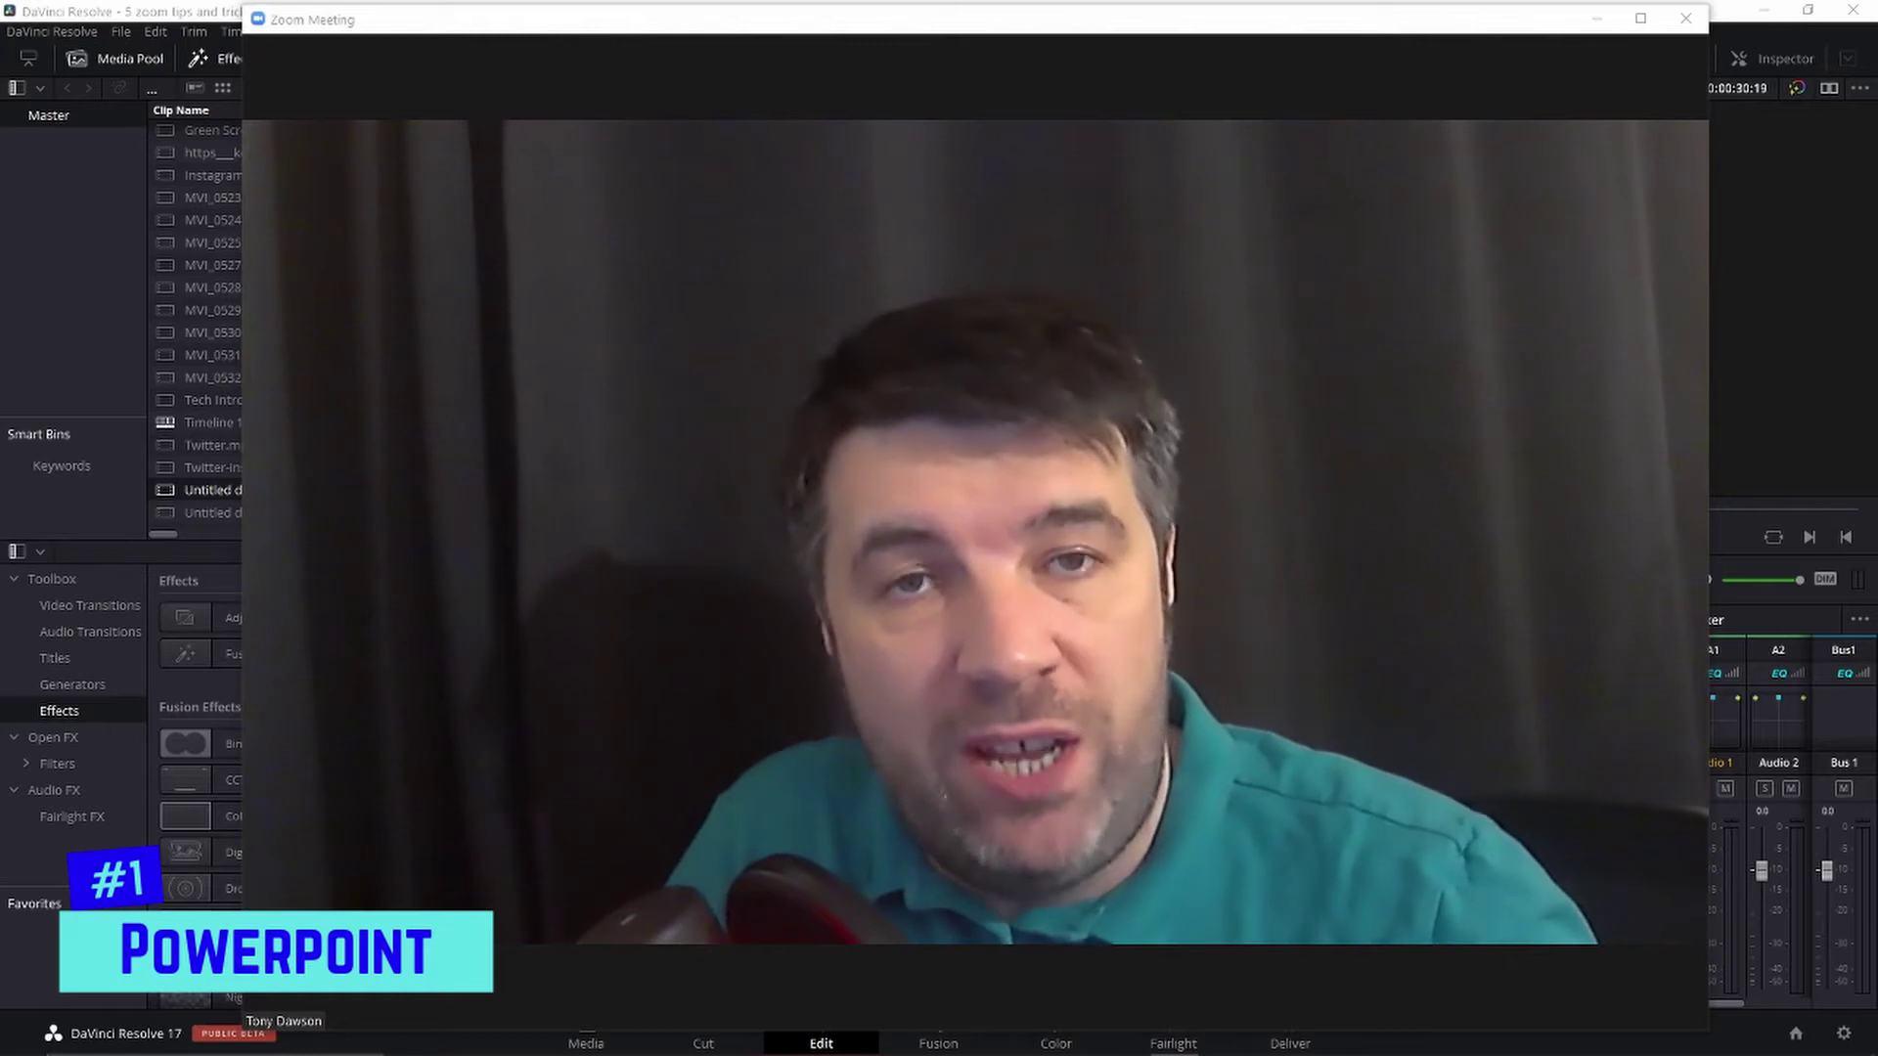
Share 'Zoom tips and tricks.pptx' as a PowerPoint virtual background, webcam shown over slide 1
{"action": "mouse_move", "coordinate": [922, 930]}
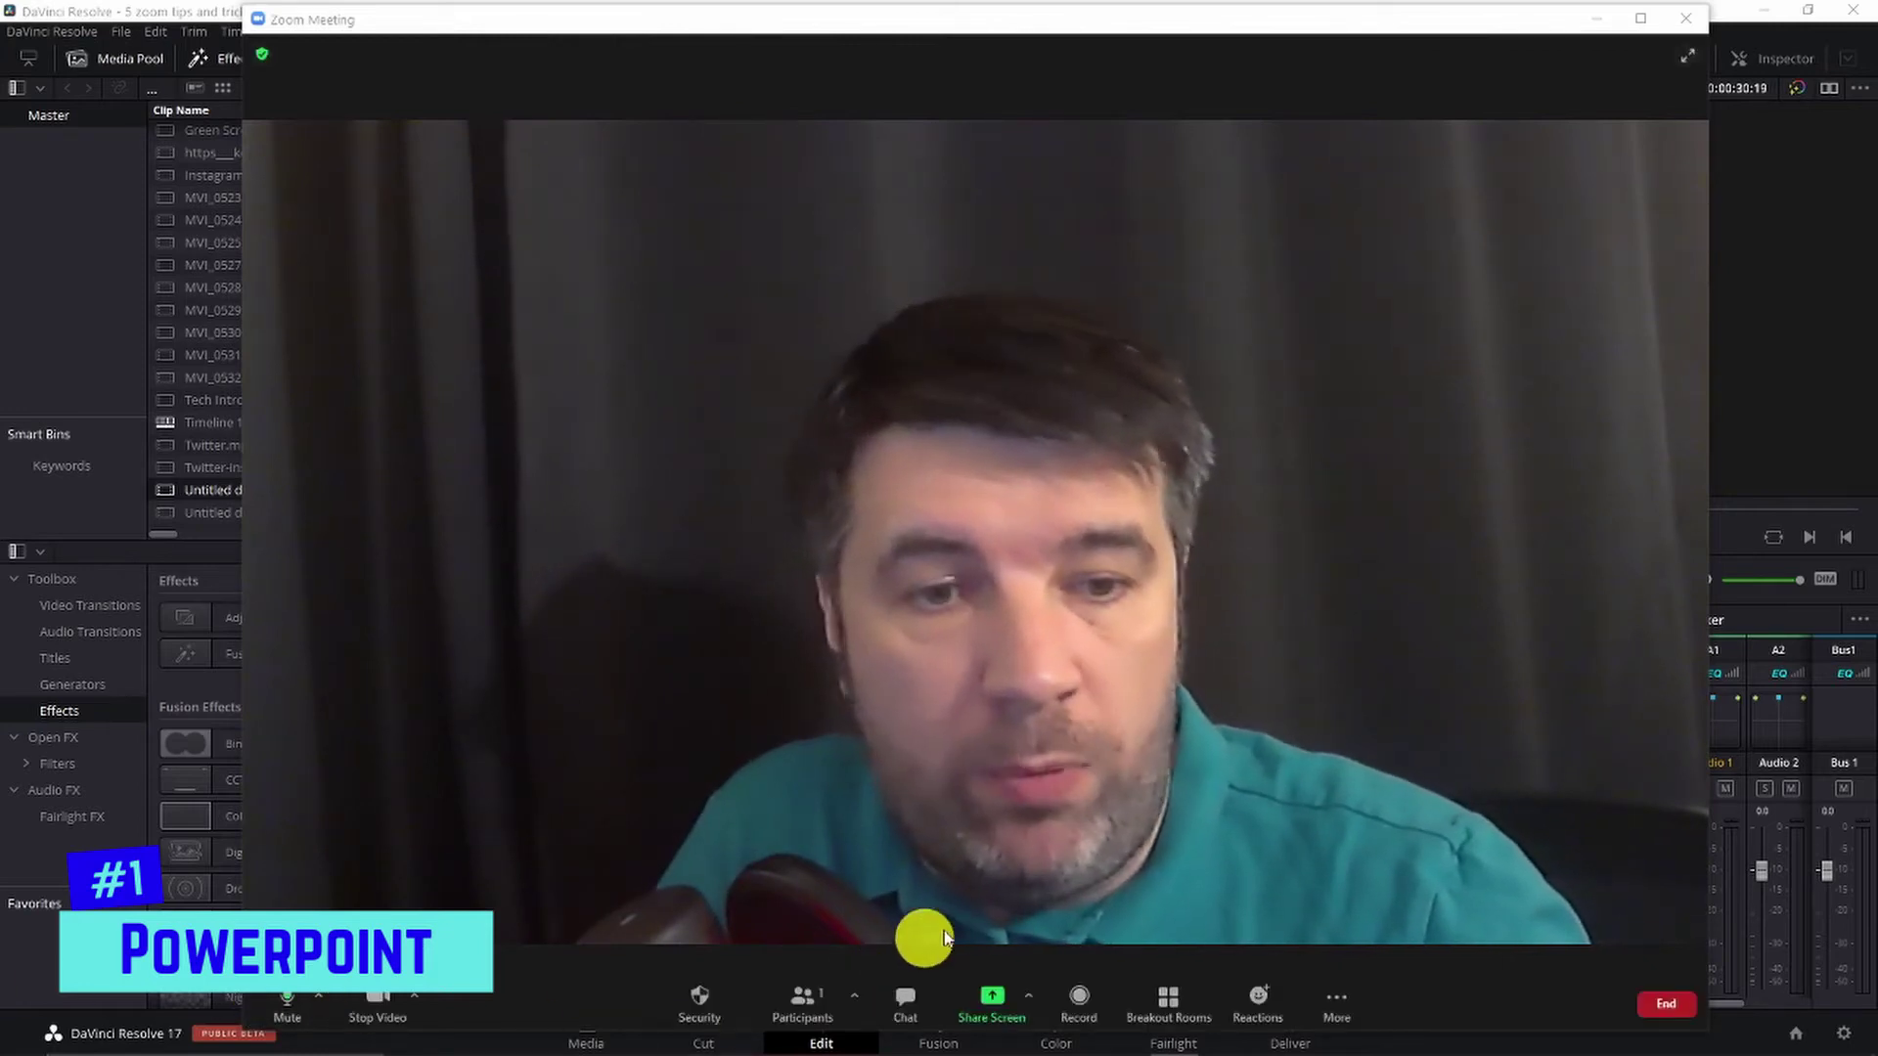
{"action": "left_click", "coordinate": [992, 1015]}
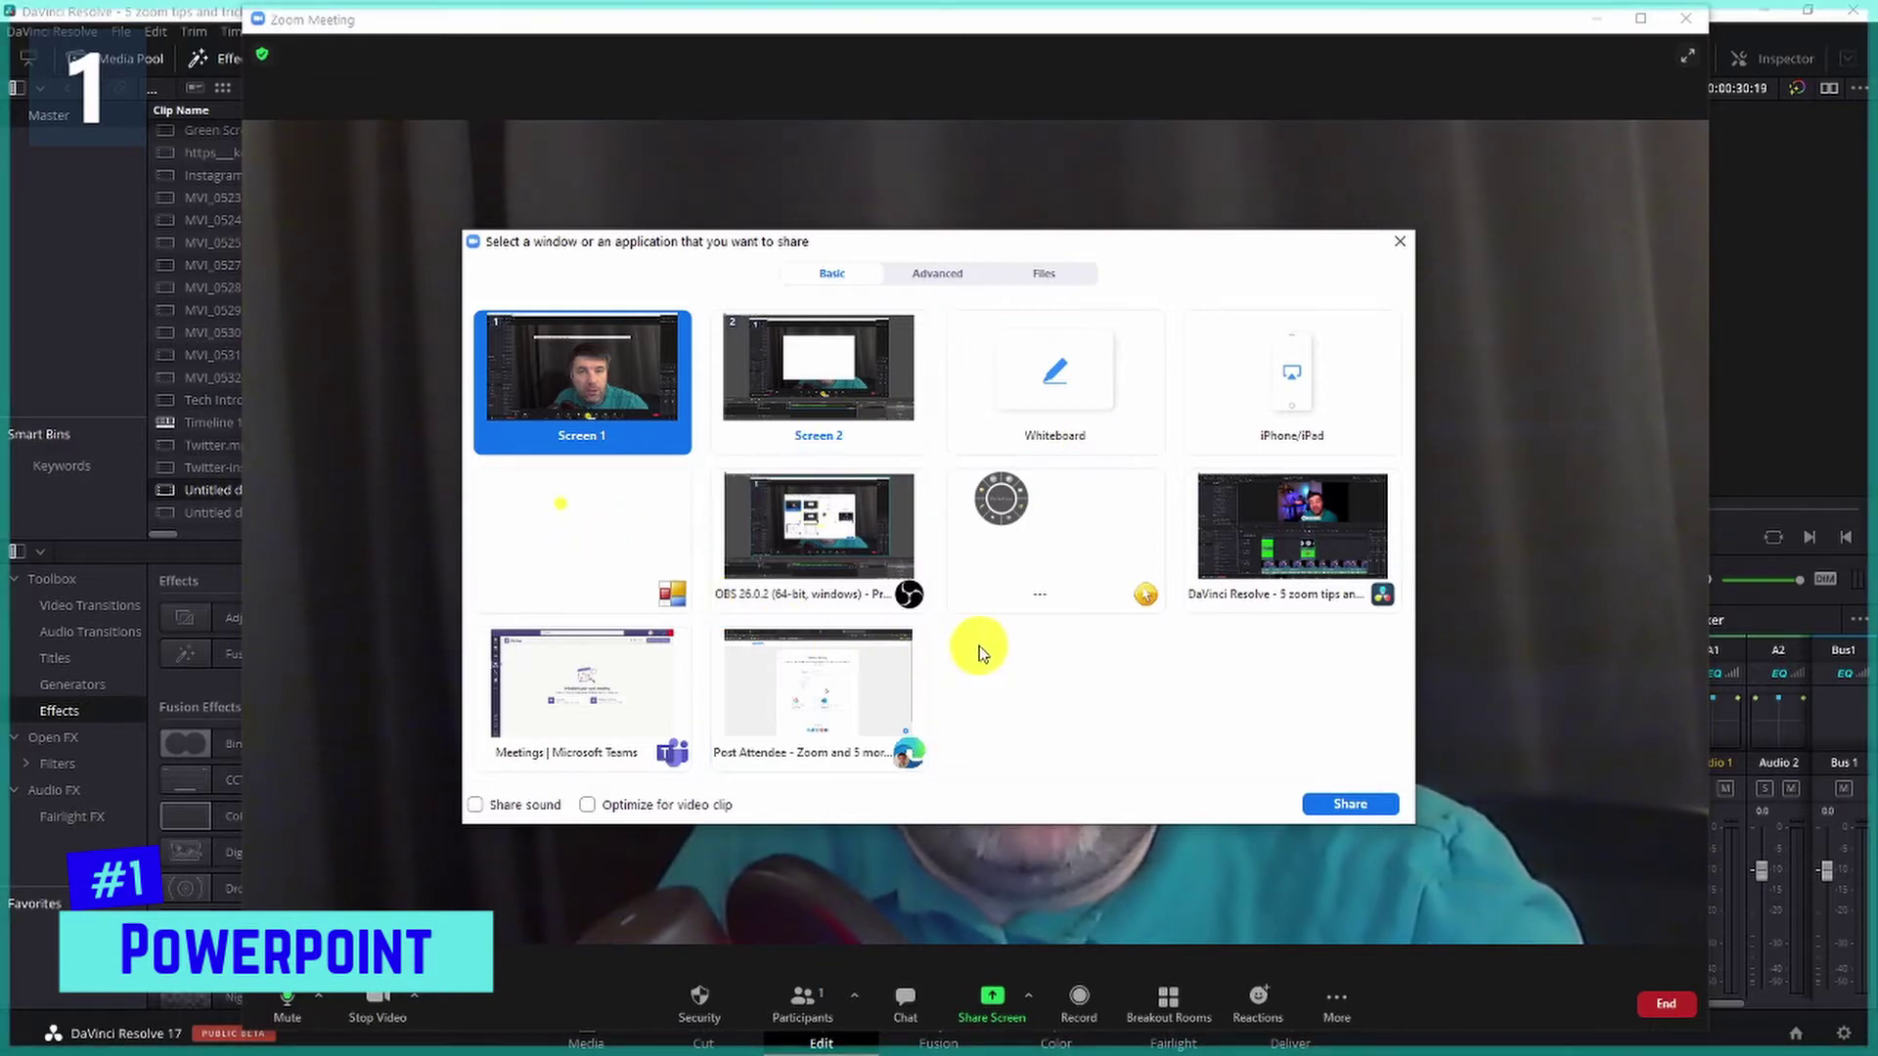
{"action": "left_click", "coordinate": [934, 278]}
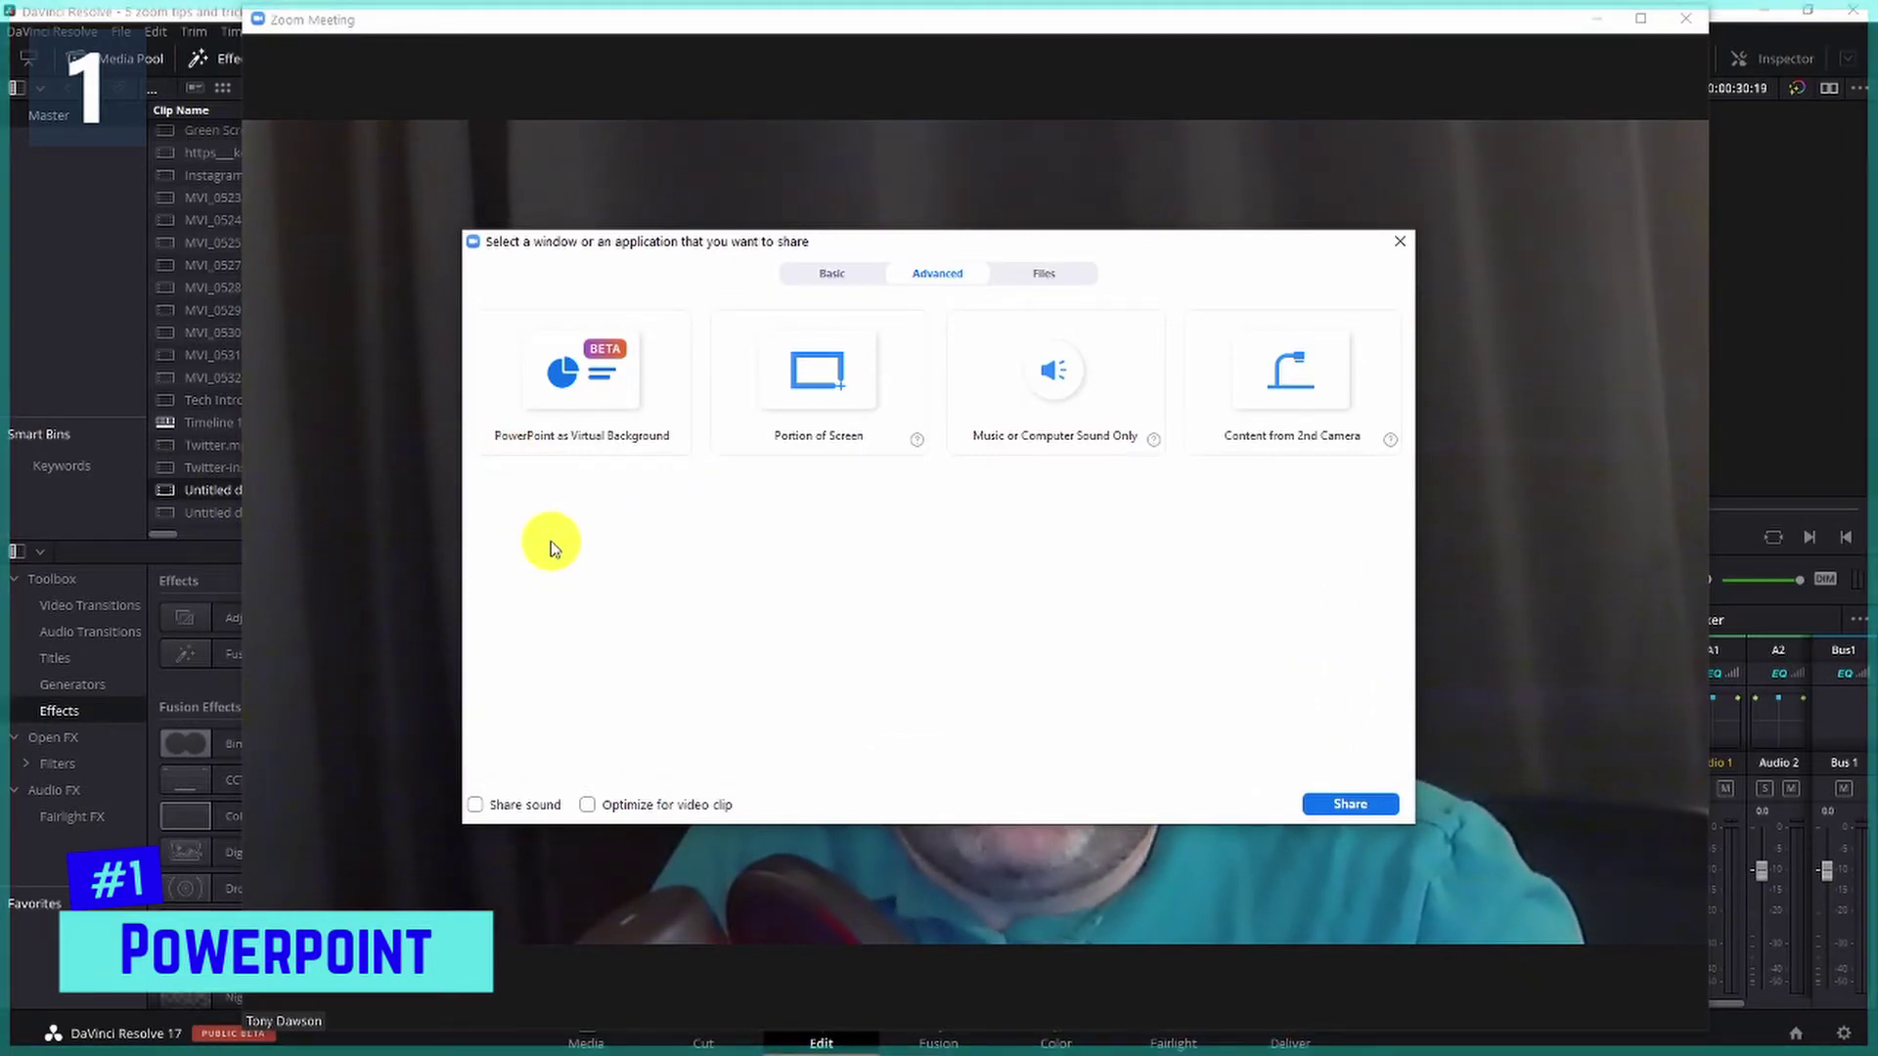
{"action": "left_click", "coordinate": [604, 415]}
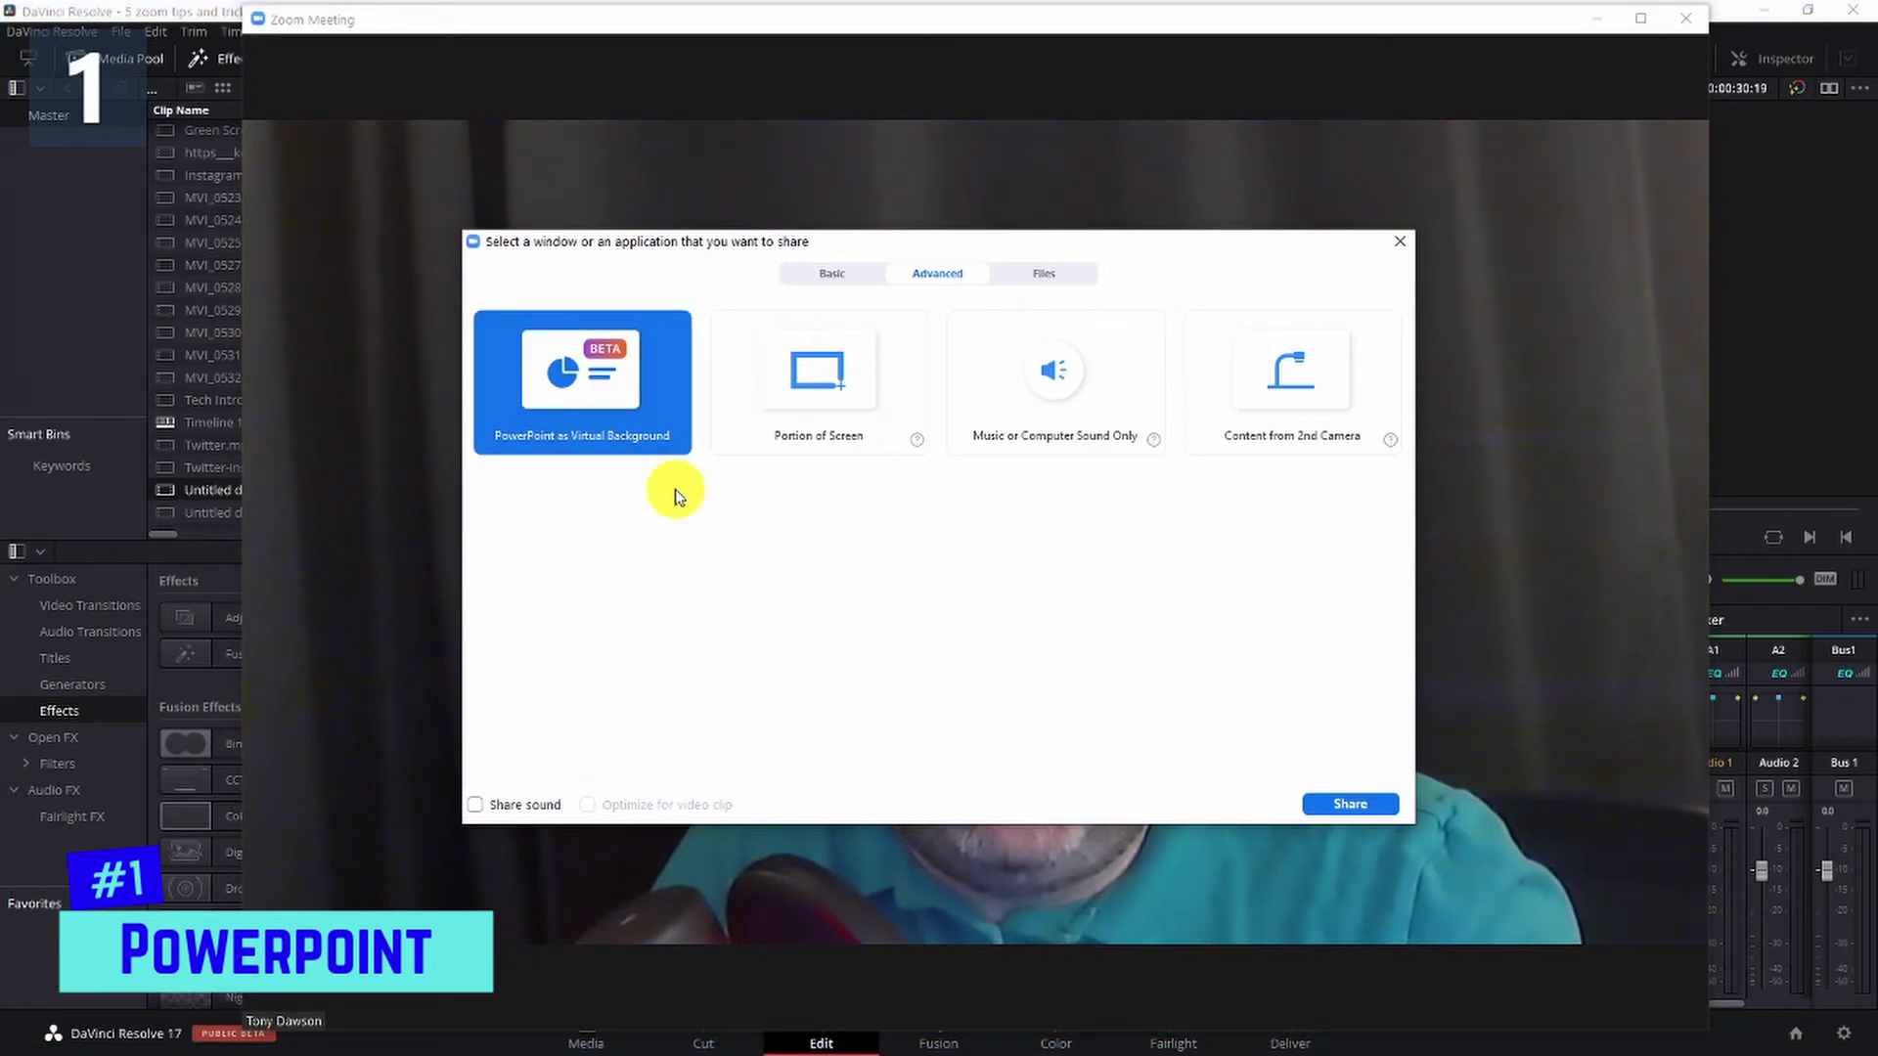
{"action": "left_click", "coordinate": [1322, 801]}
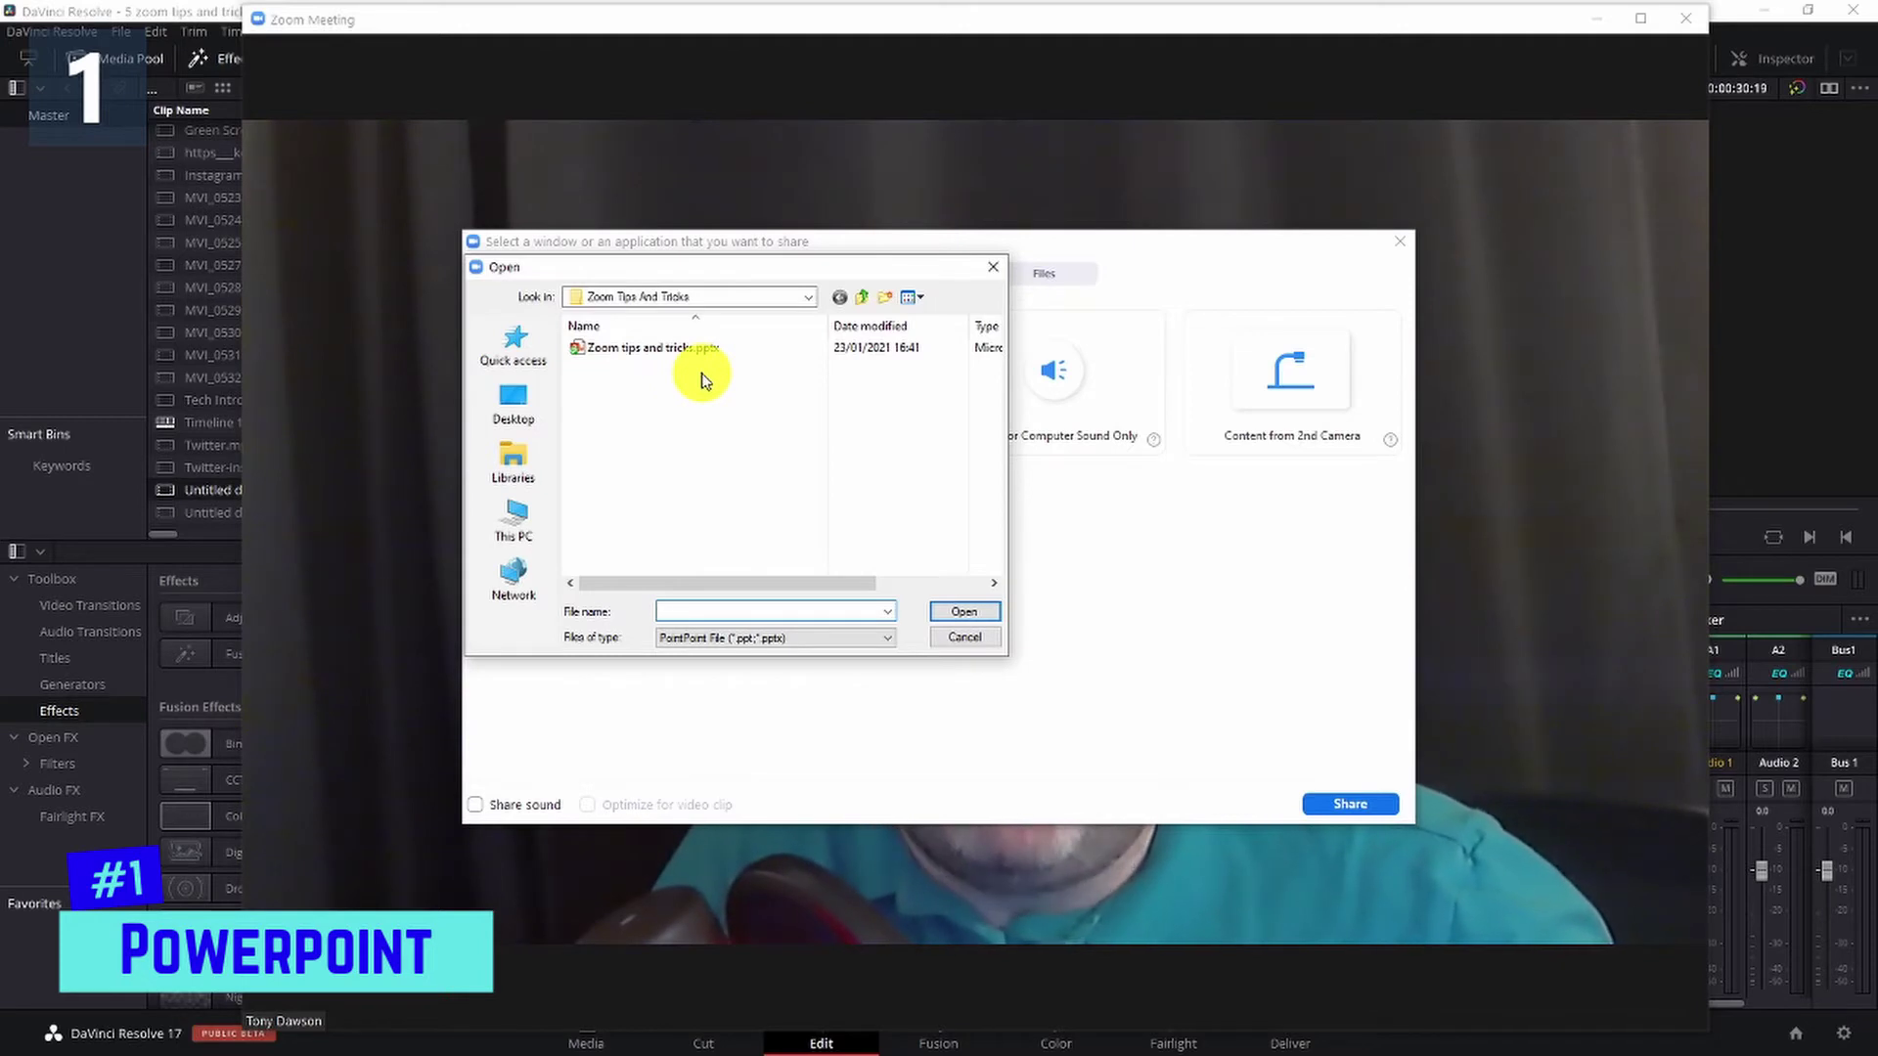
{"action": "left_click", "coordinate": [653, 351]}
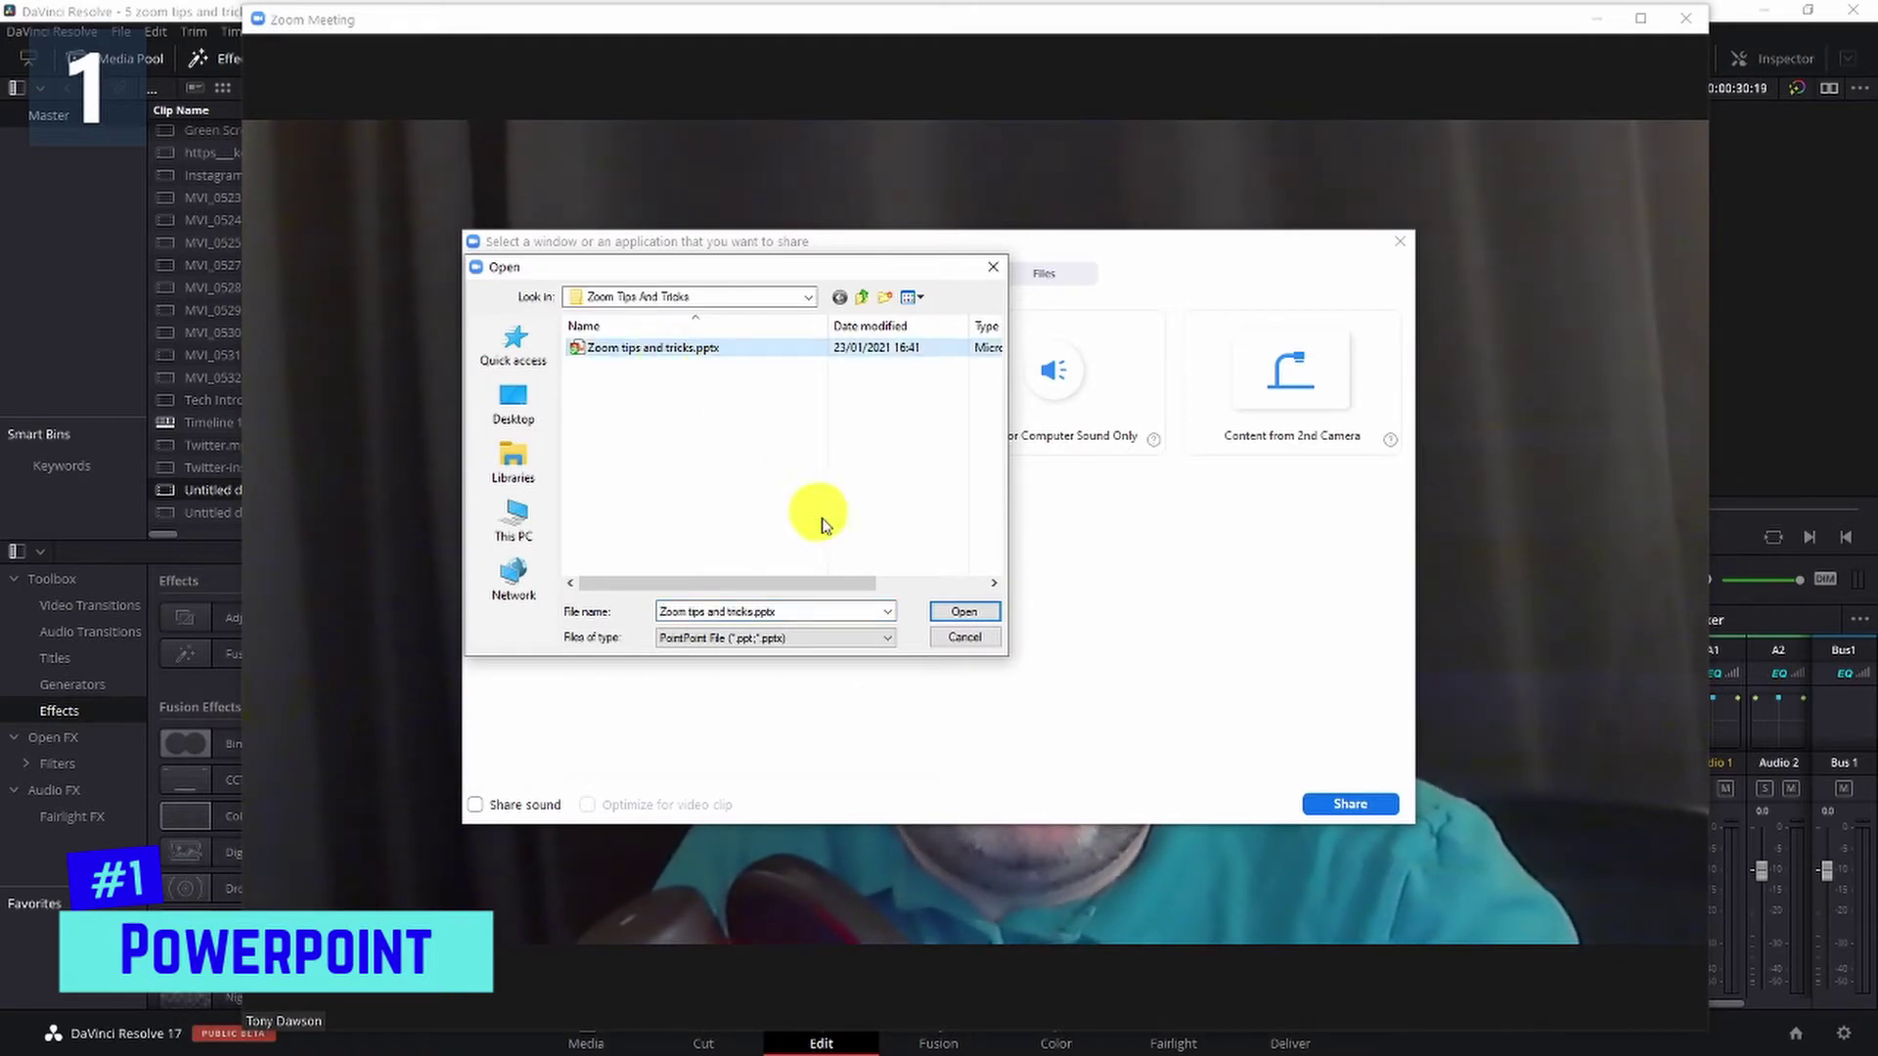
{"action": "left_click", "coordinate": [963, 612]}
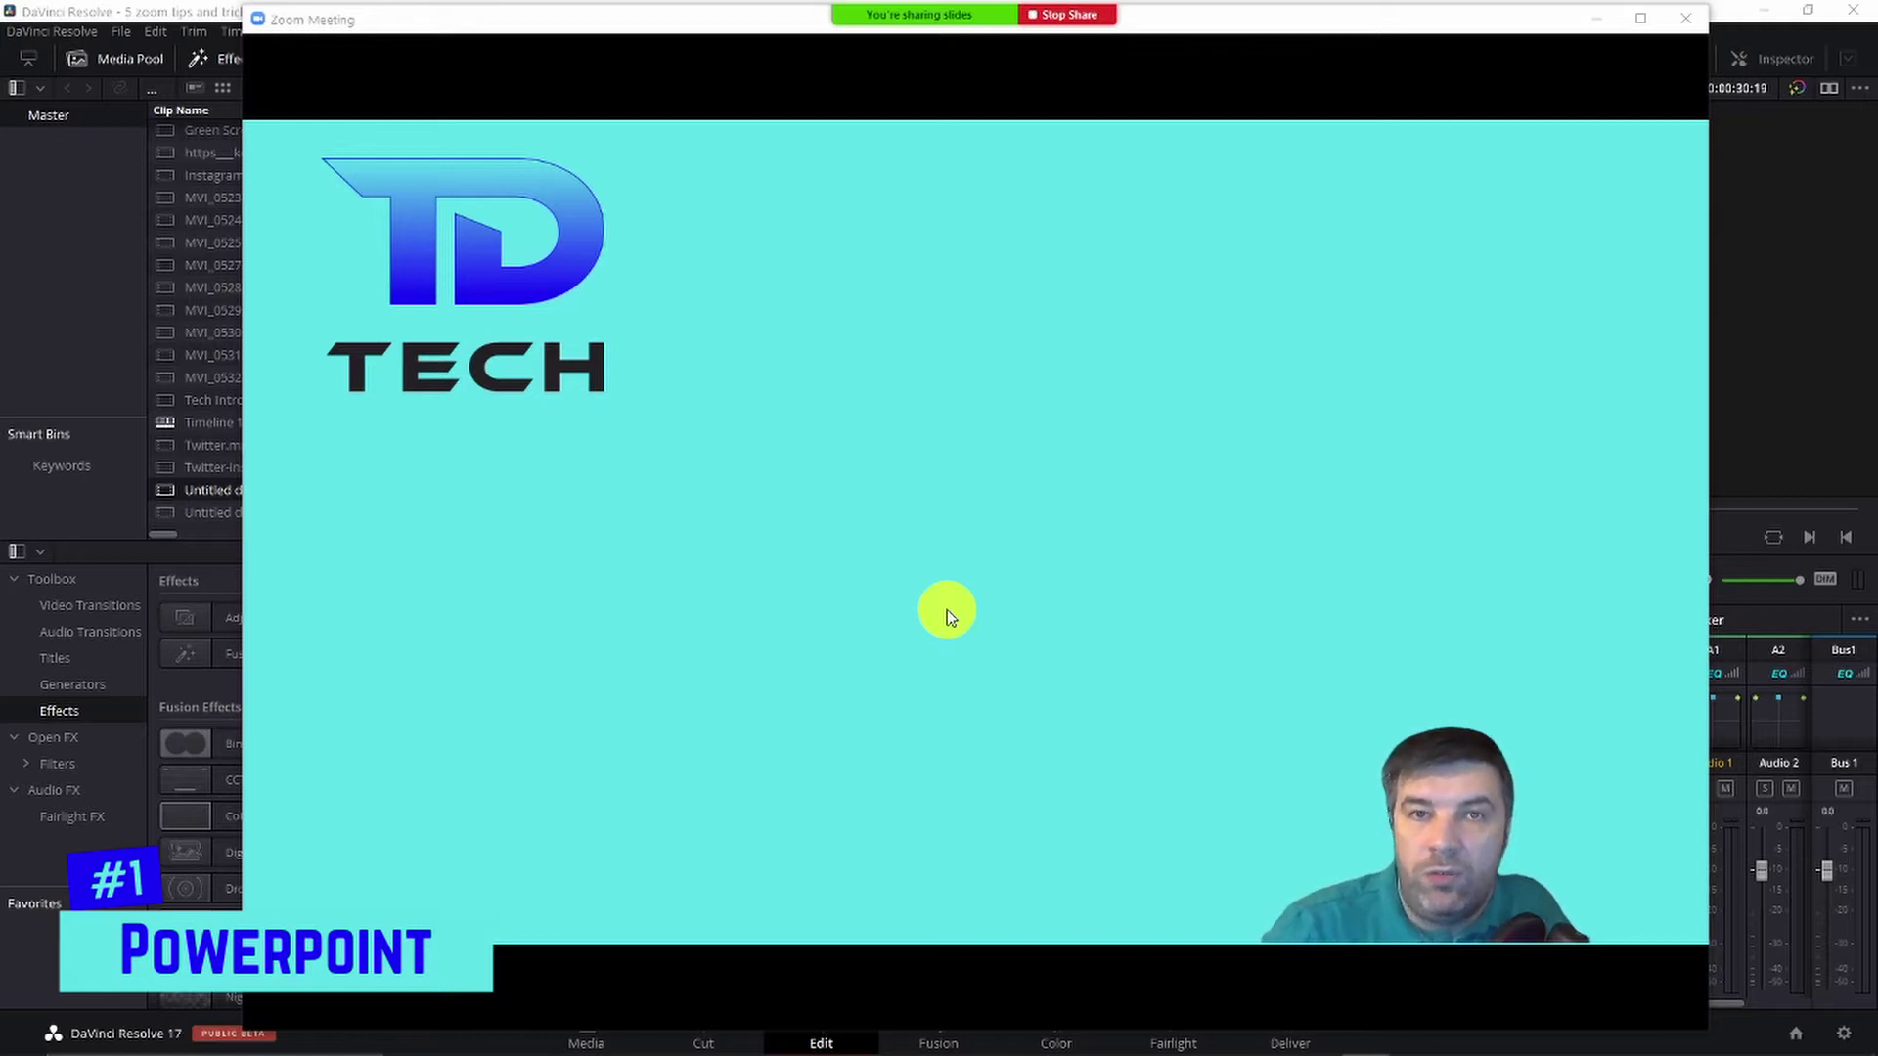
Drag and resize the webcam overlay until it sits small in the slide's bottom-right corner
{"action": "left_click", "coordinate": [1447, 786]}
{"action": "left_click_drag", "start_coordinate": [1436, 773], "coordinate": [1264, 643]}
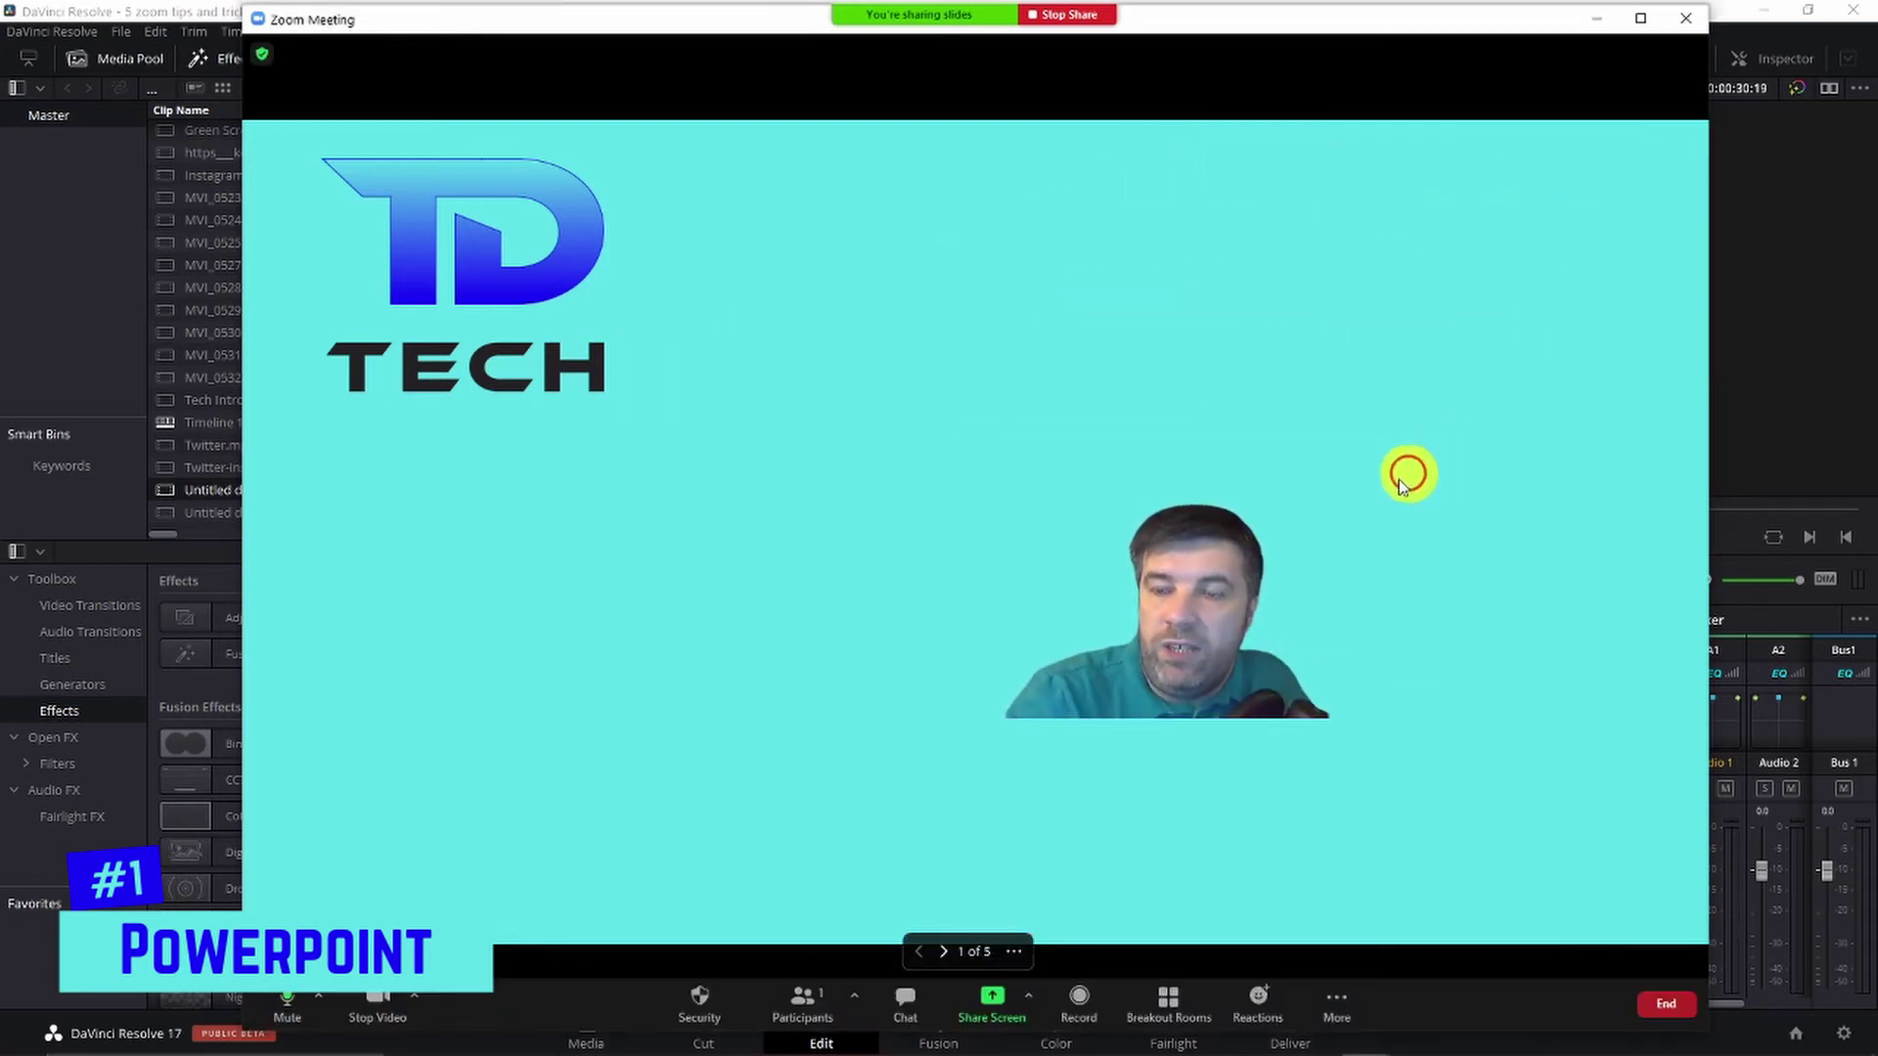
{"action": "left_click", "coordinate": [1177, 585]}
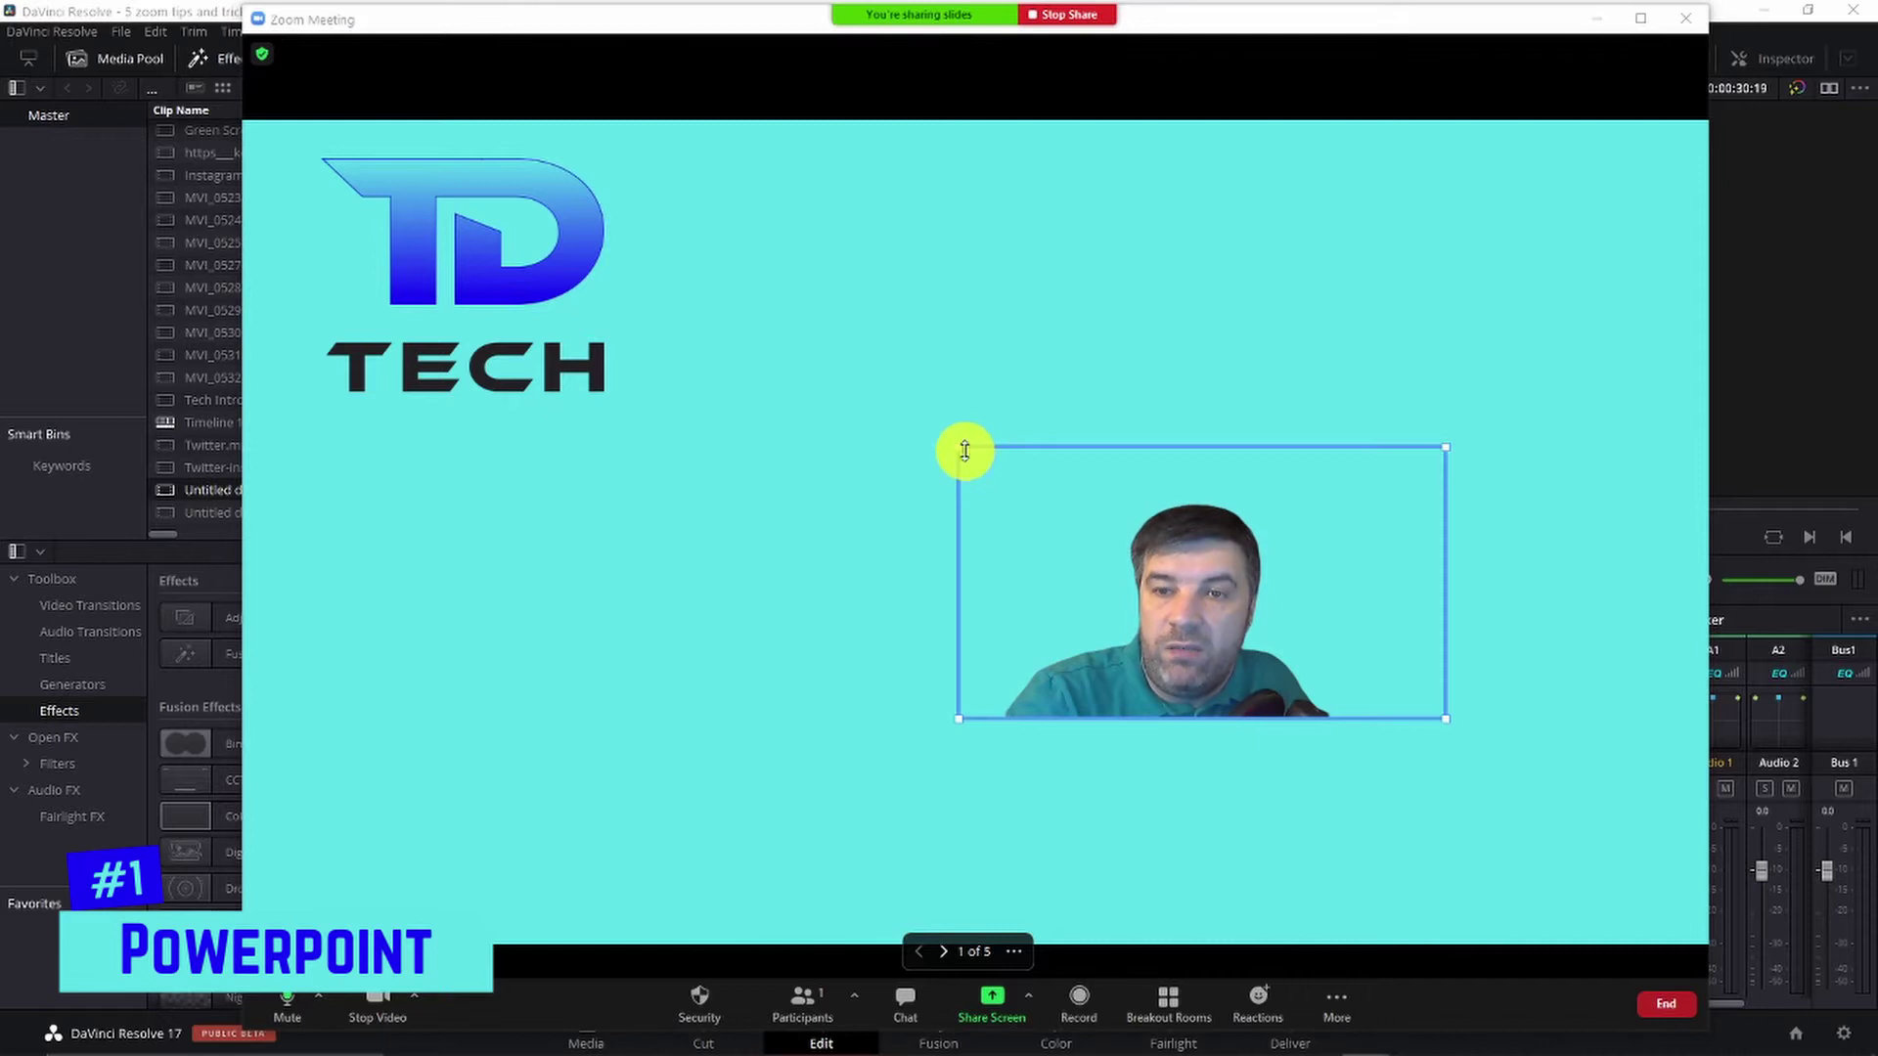
{"action": "left_click_drag", "start_coordinate": [960, 447], "coordinate": [1153, 553]}
{"action": "left_click_drag", "start_coordinate": [1290, 618], "coordinate": [1626, 844]}
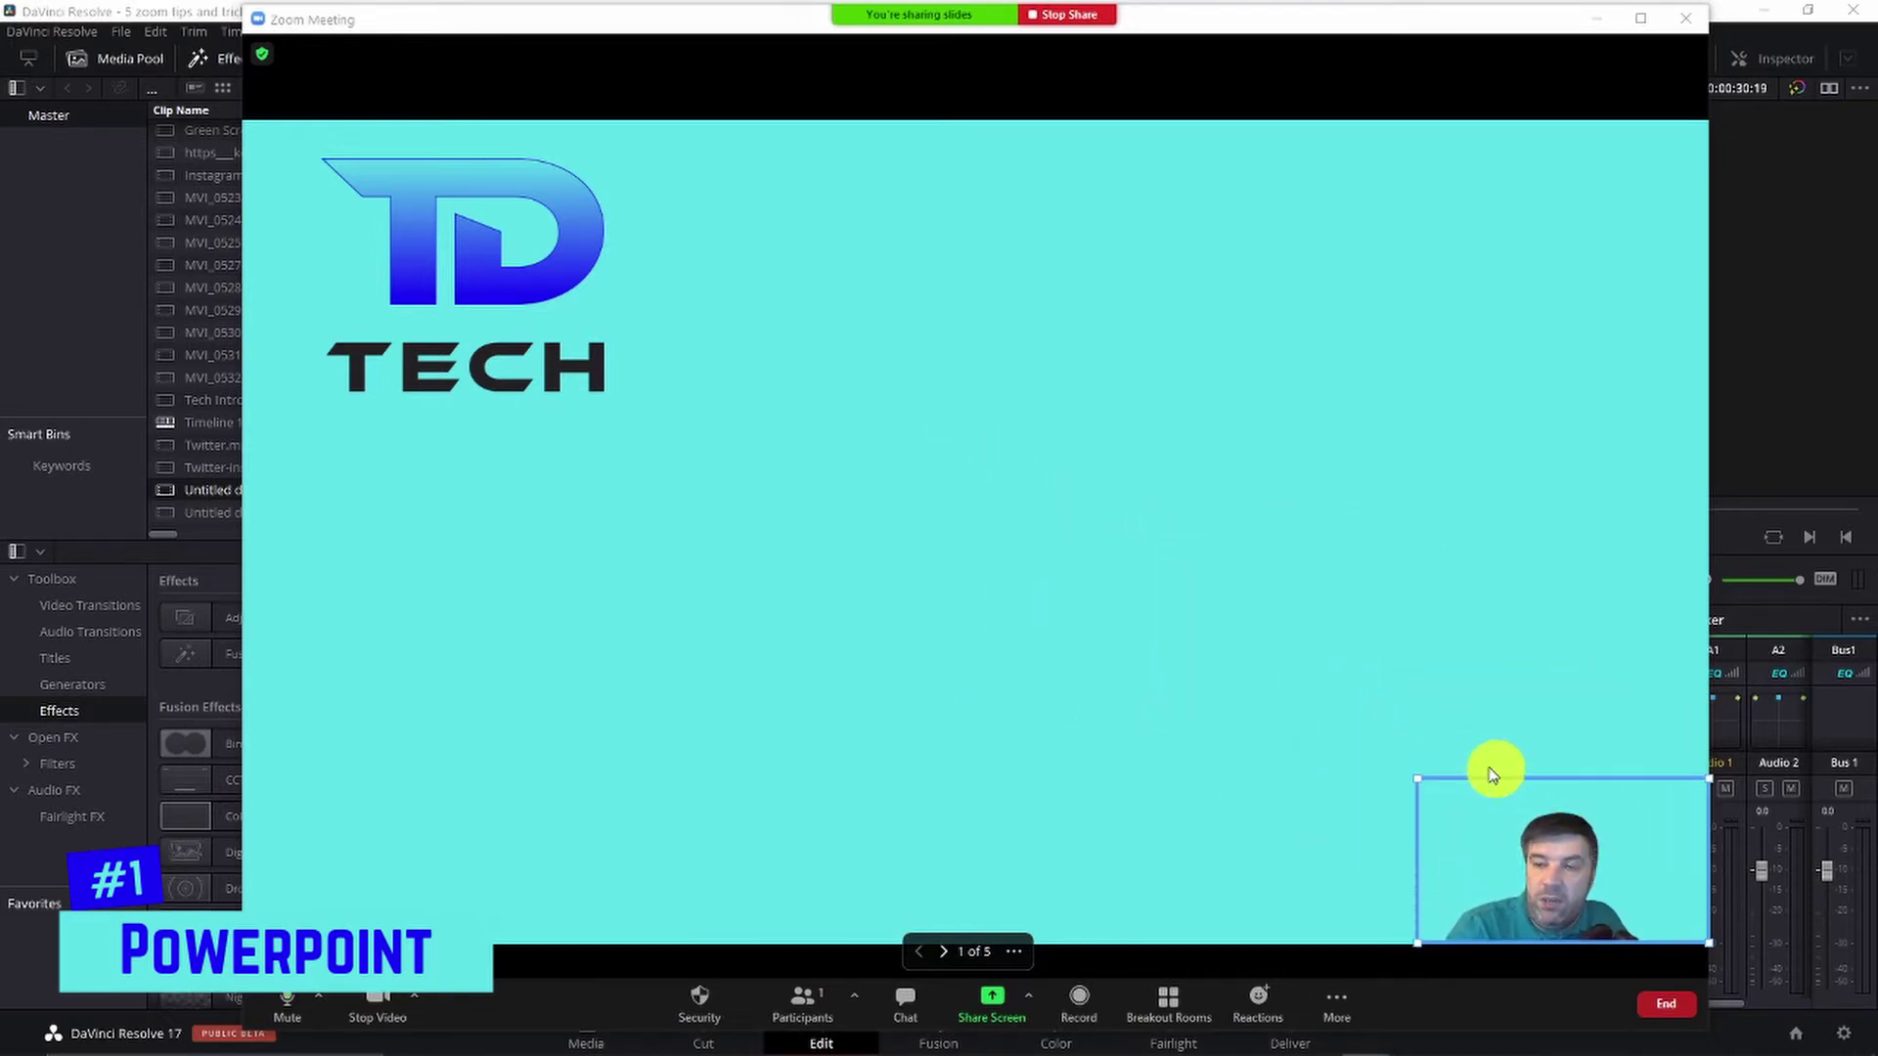
{"action": "left_click_drag", "start_coordinate": [1417, 782], "coordinate": [968, 495]}
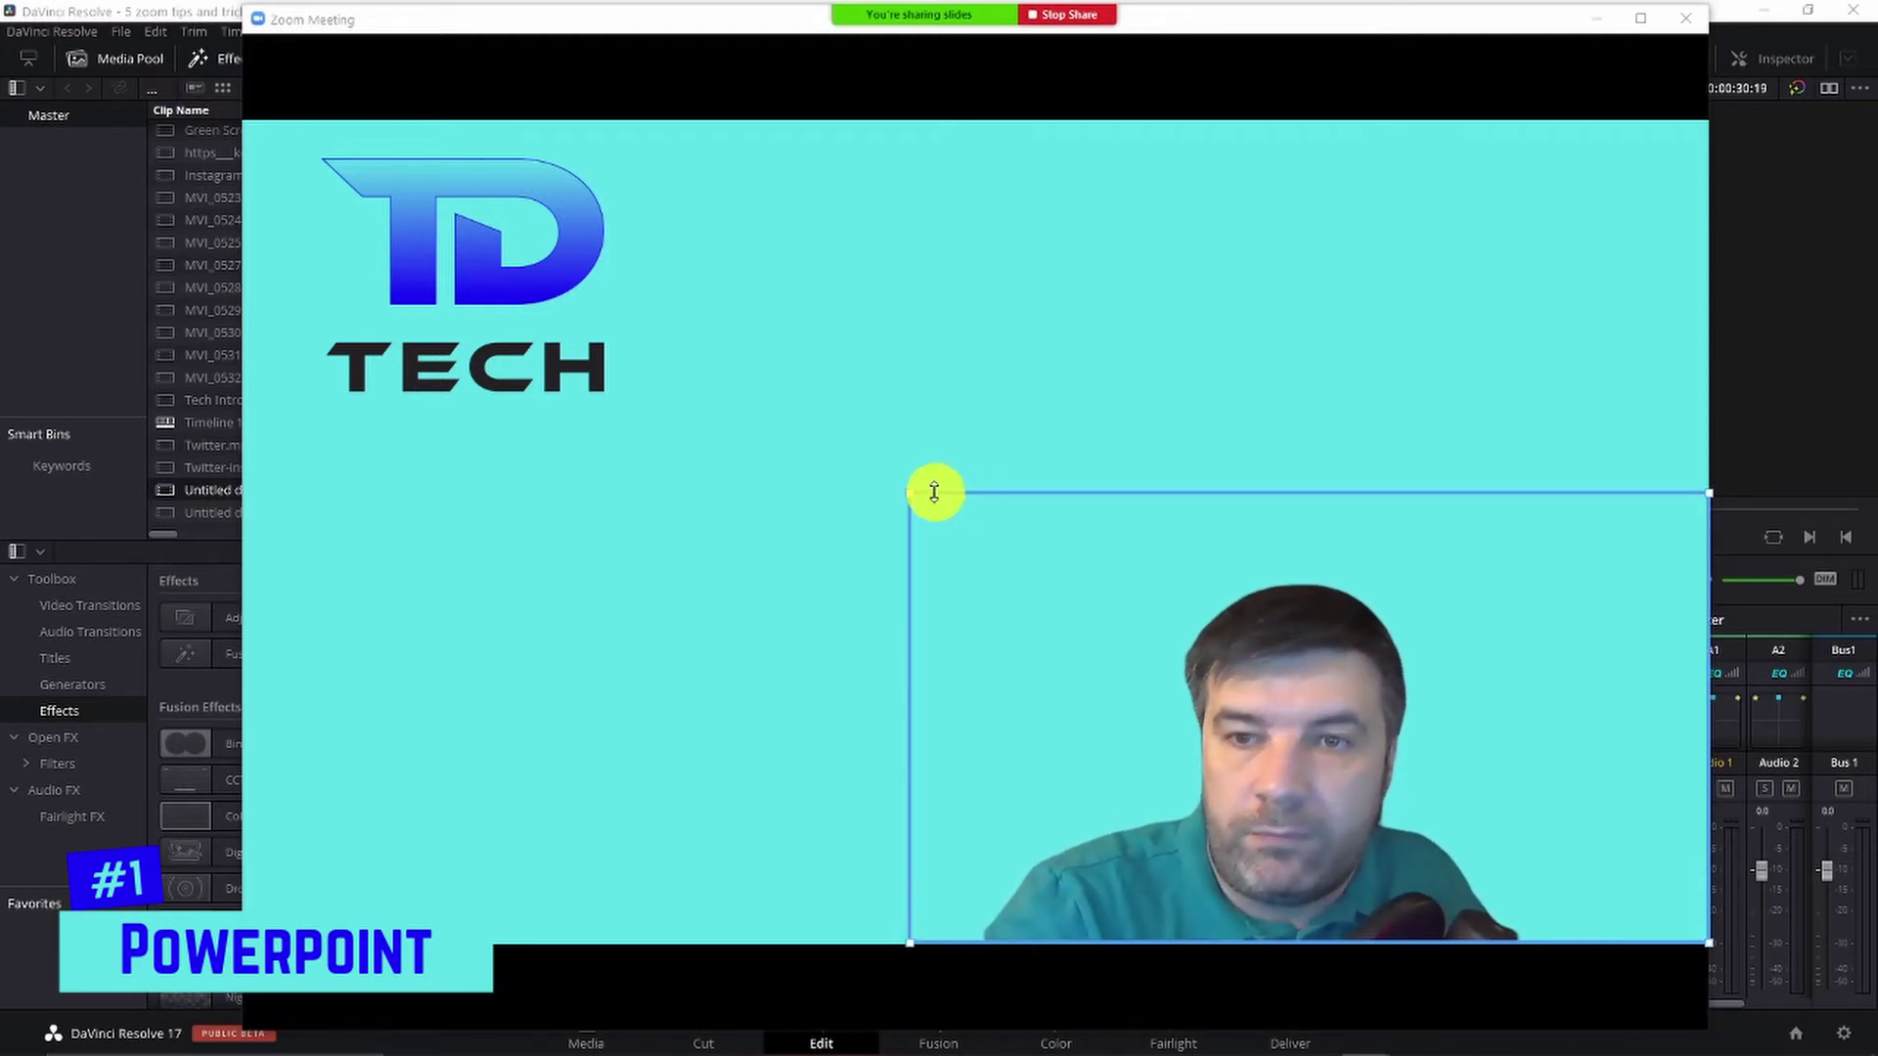
{"action": "left_click_drag", "start_coordinate": [908, 492], "coordinate": [1398, 736]}
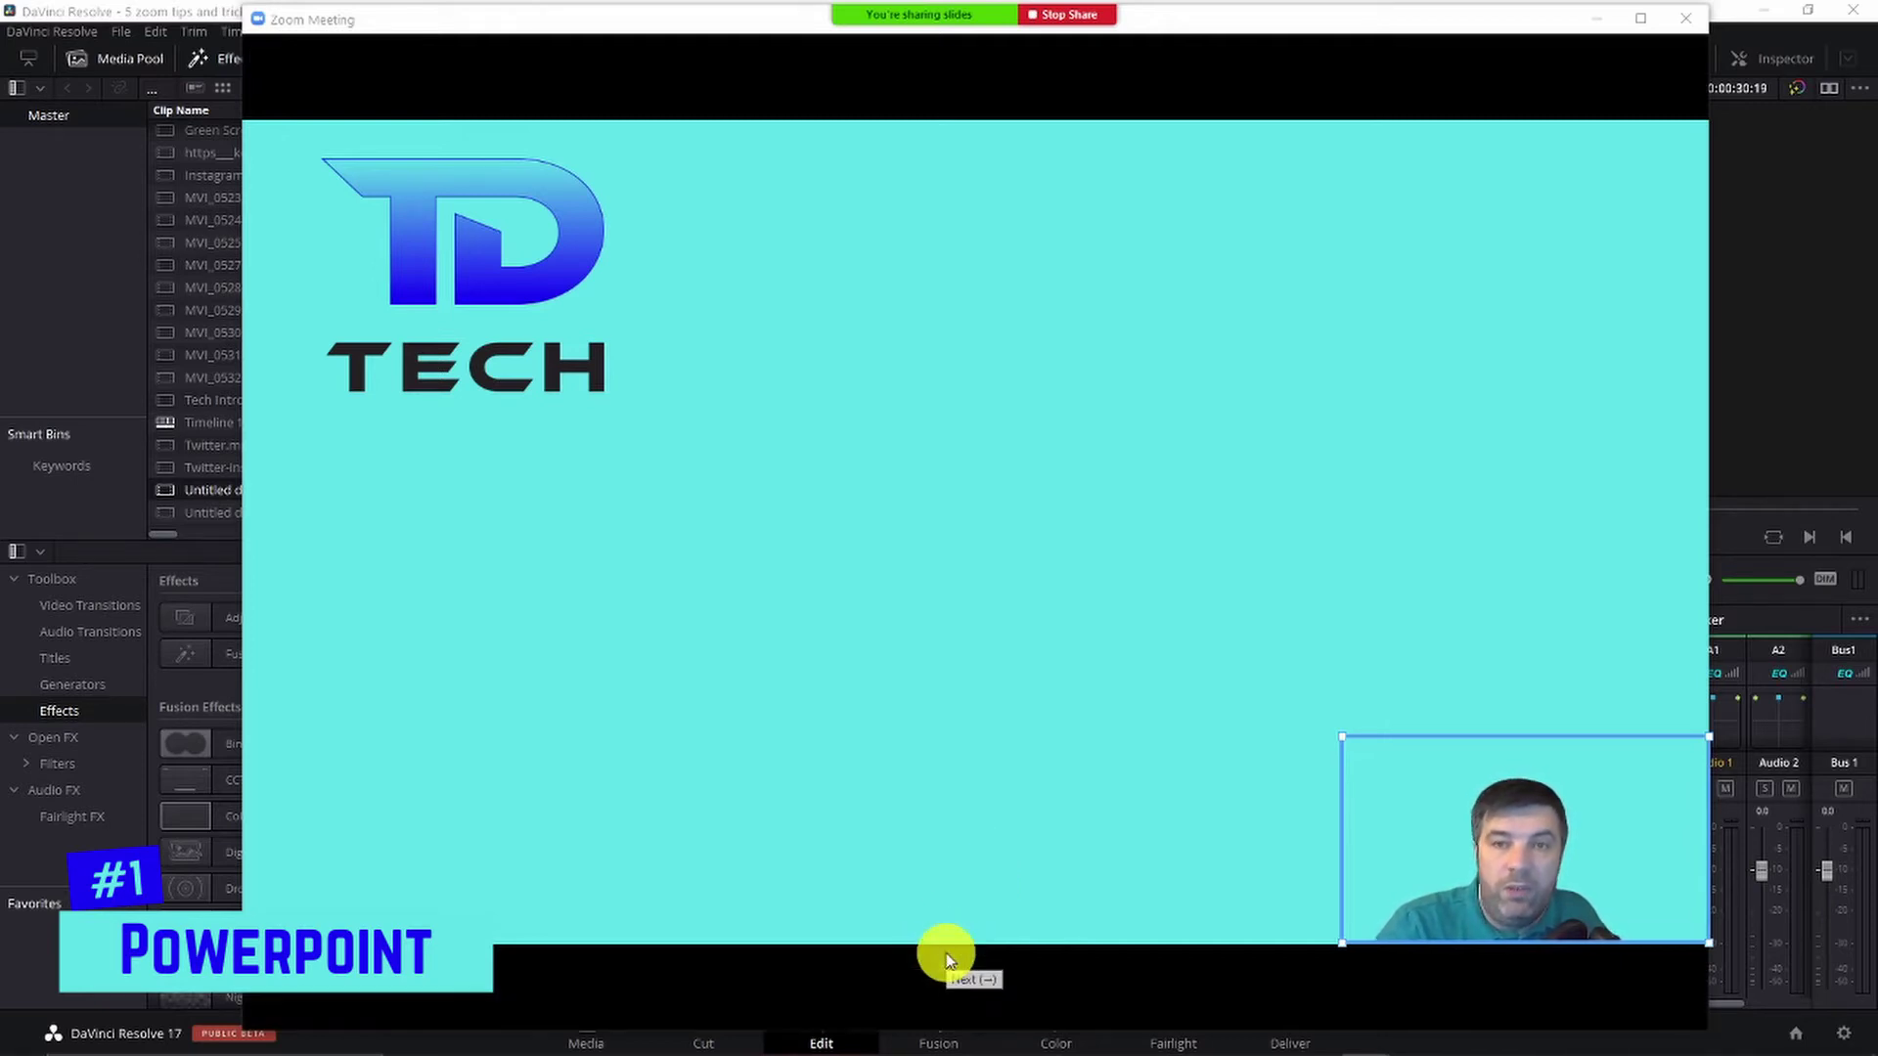
Advance through the slides to reveal the Tech Reviews and Tech Tutorials bullets
{"action": "left_click", "coordinate": [944, 953]}
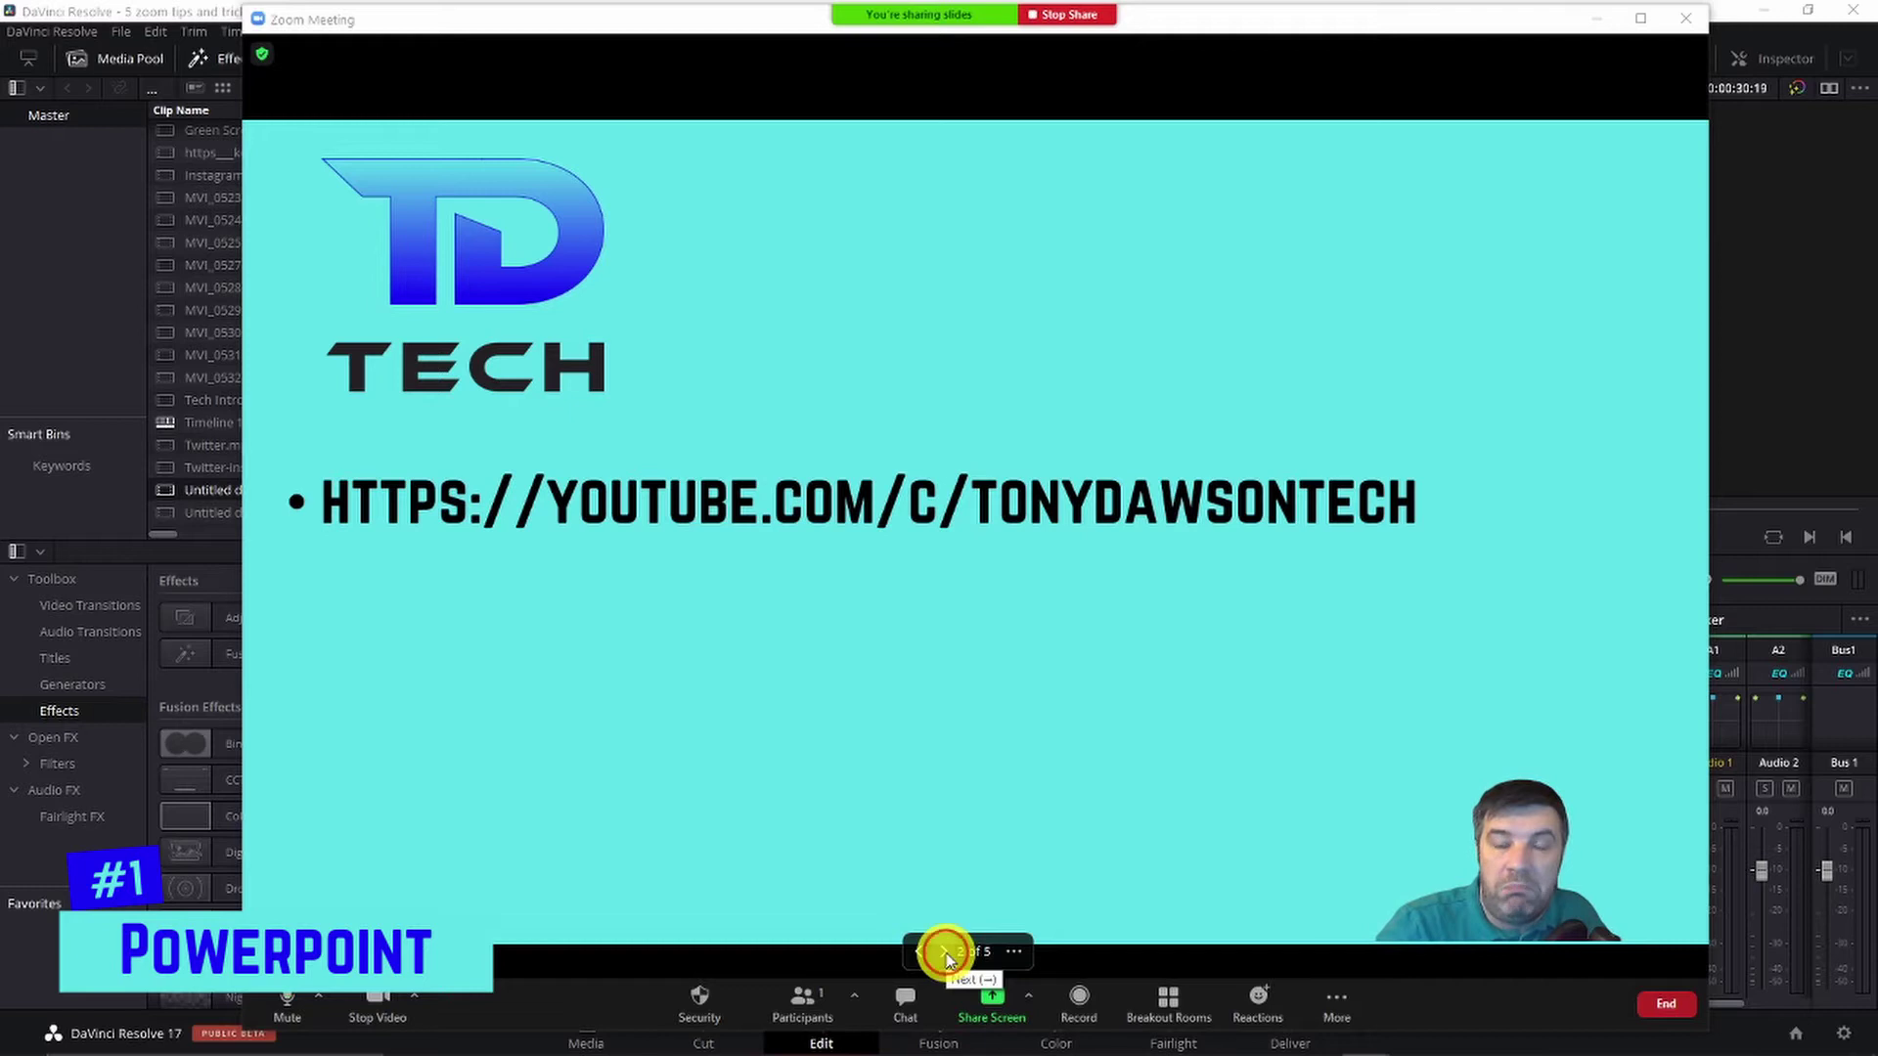
{"action": "left_click", "coordinate": [944, 953]}
{"action": "left_click", "coordinate": [945, 953]}
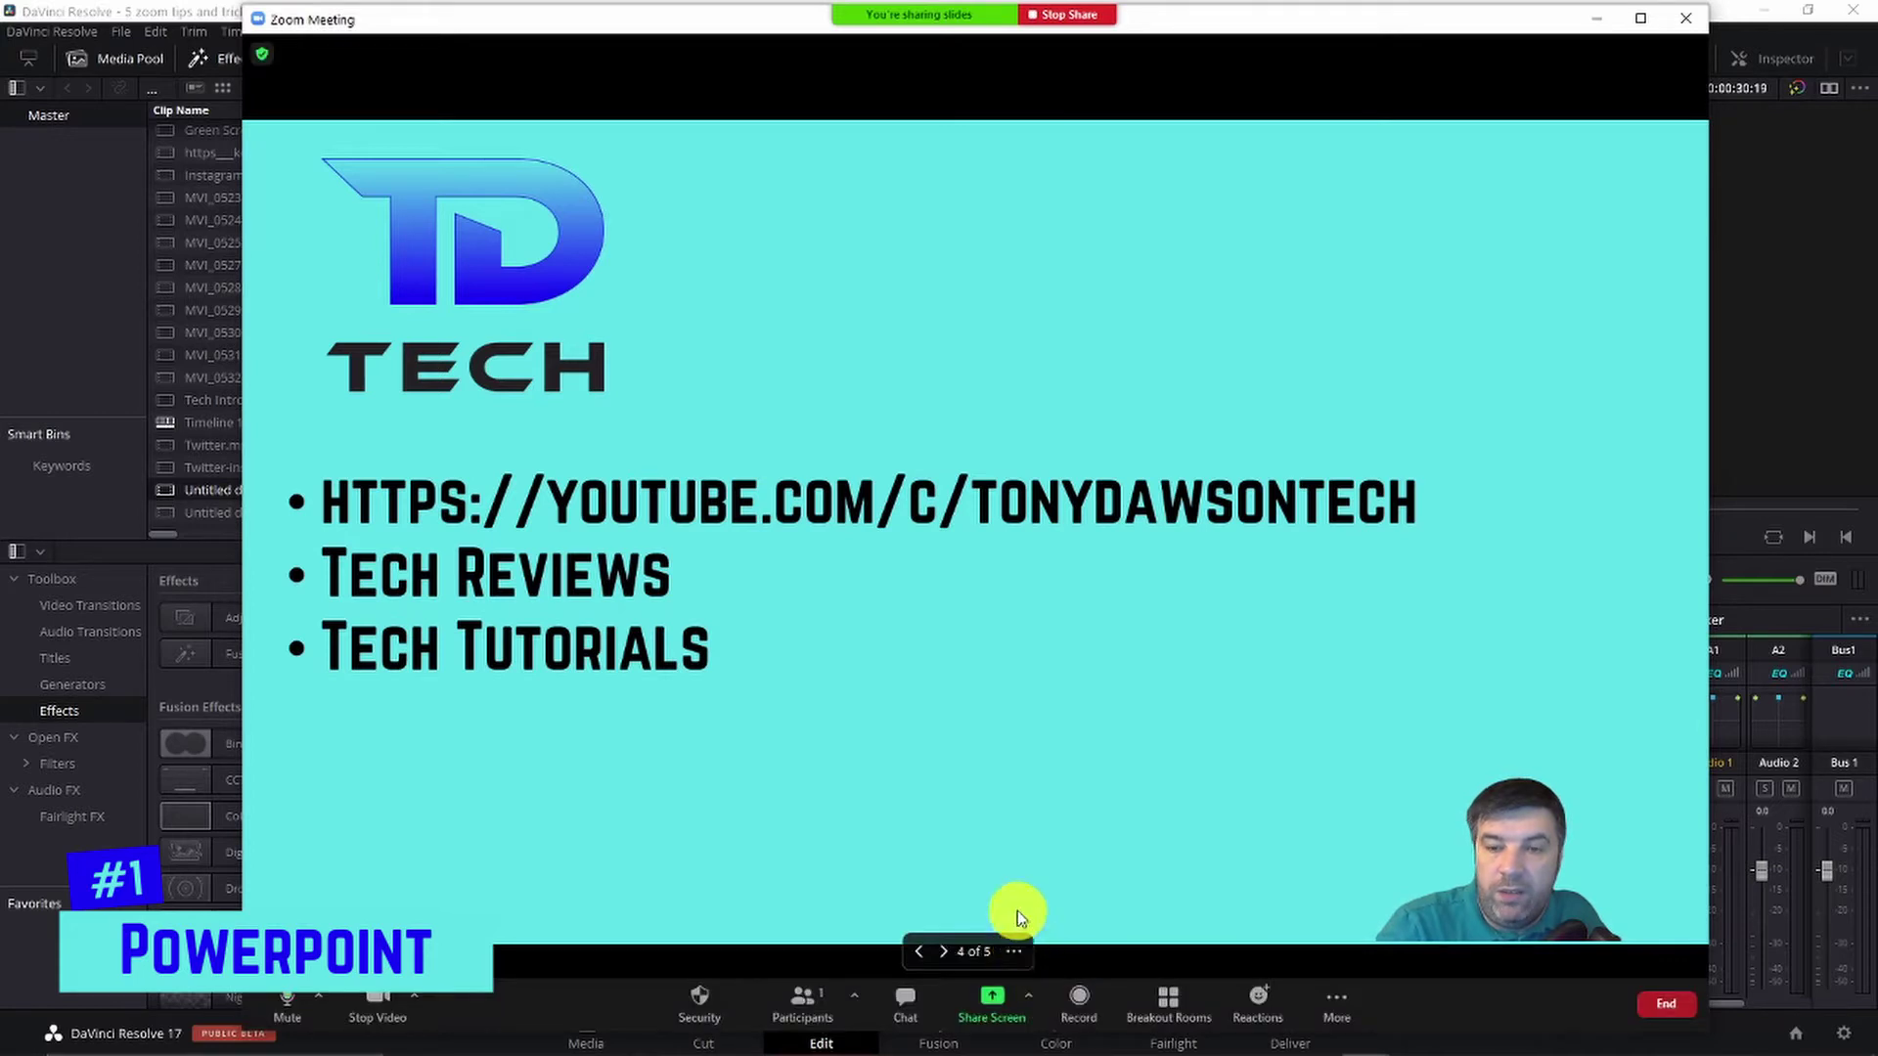
Split the webcam video from the PowerPoint, then go back to slide 2
{"action": "left_click", "coordinate": [1022, 958]}
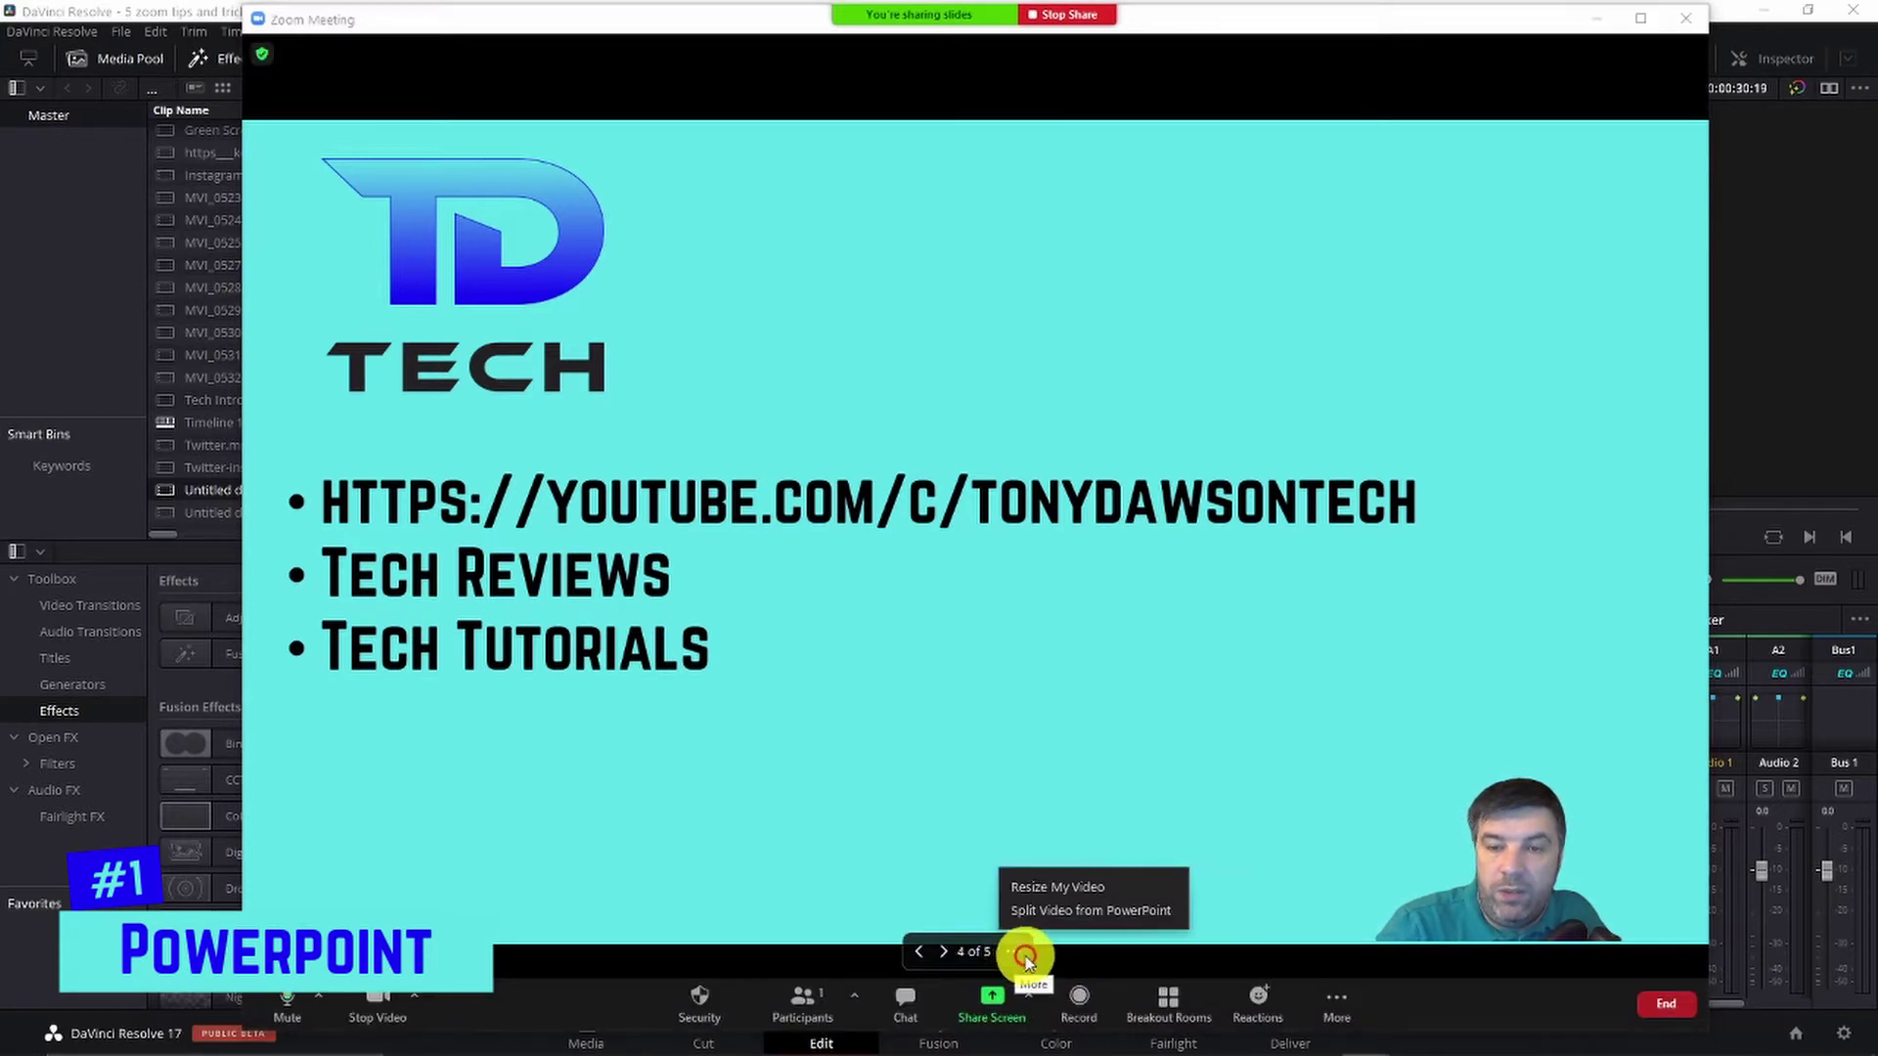
{"action": "left_click", "coordinate": [1109, 920]}
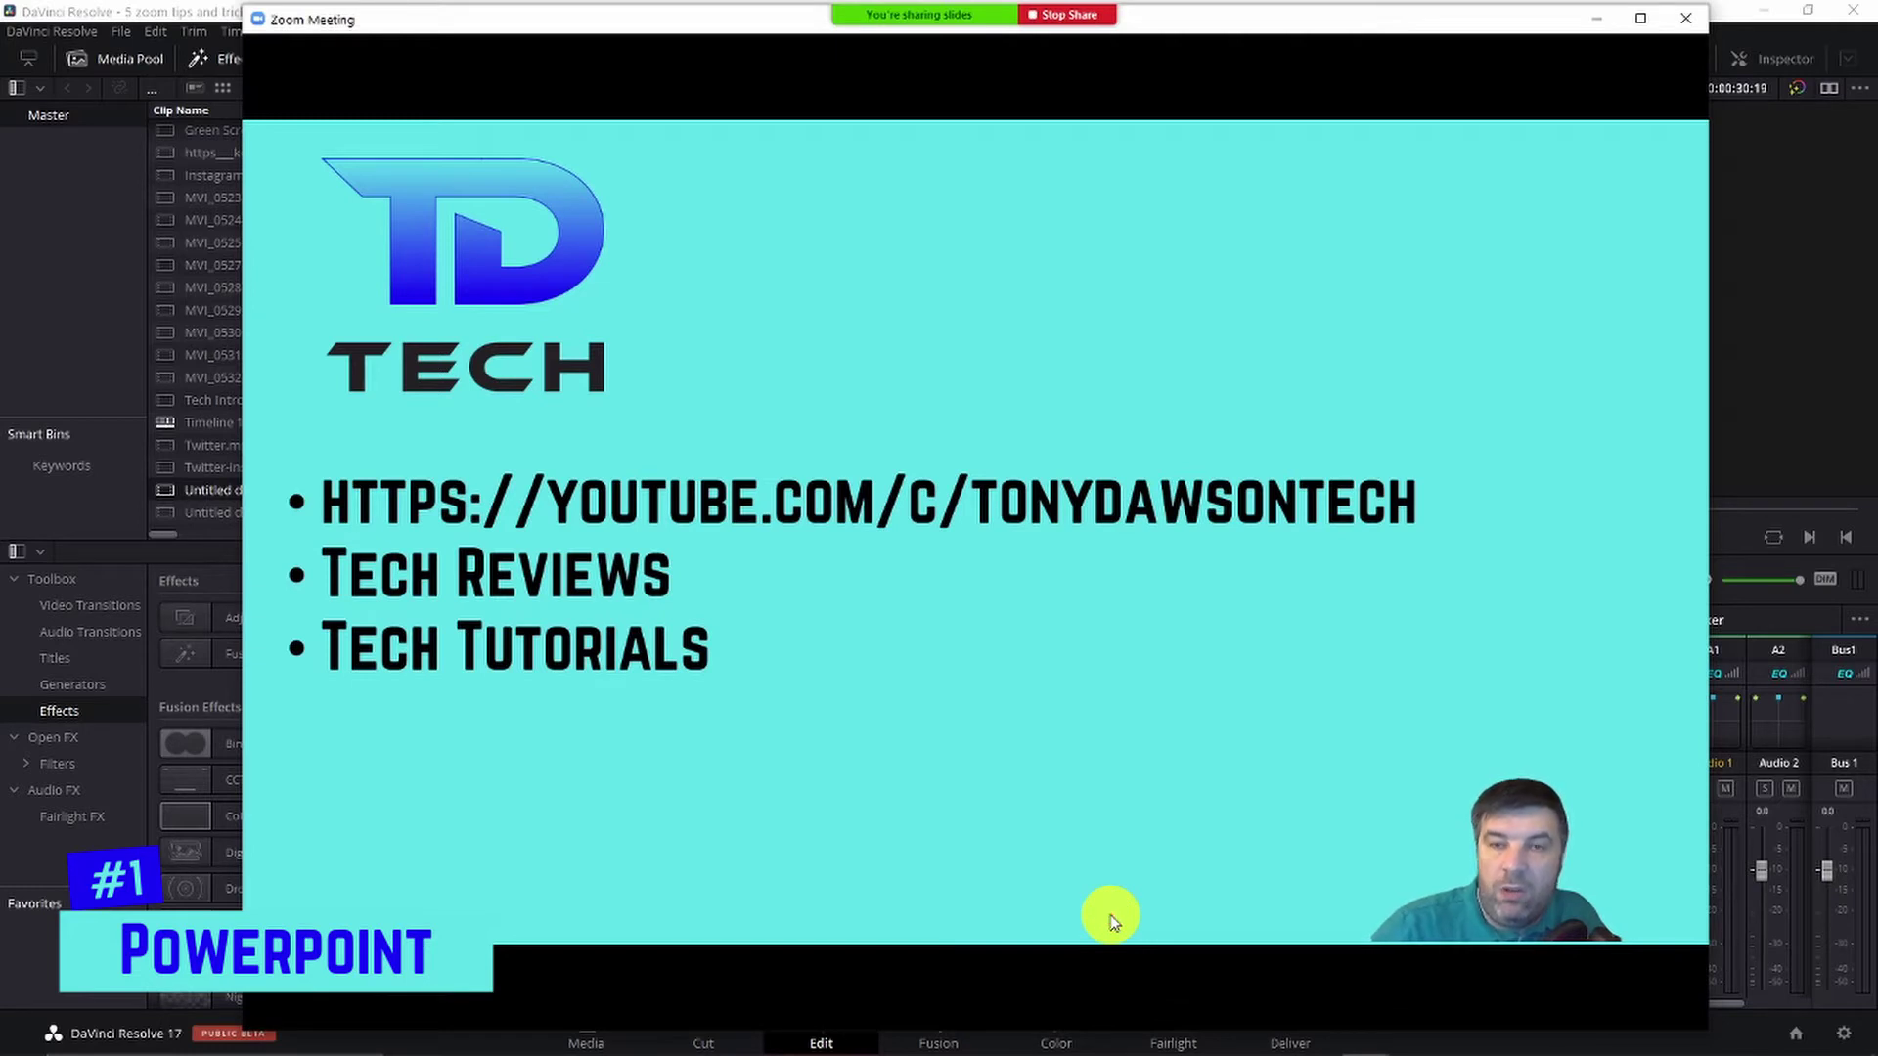
{"action": "left_click", "coordinate": [1015, 955]}
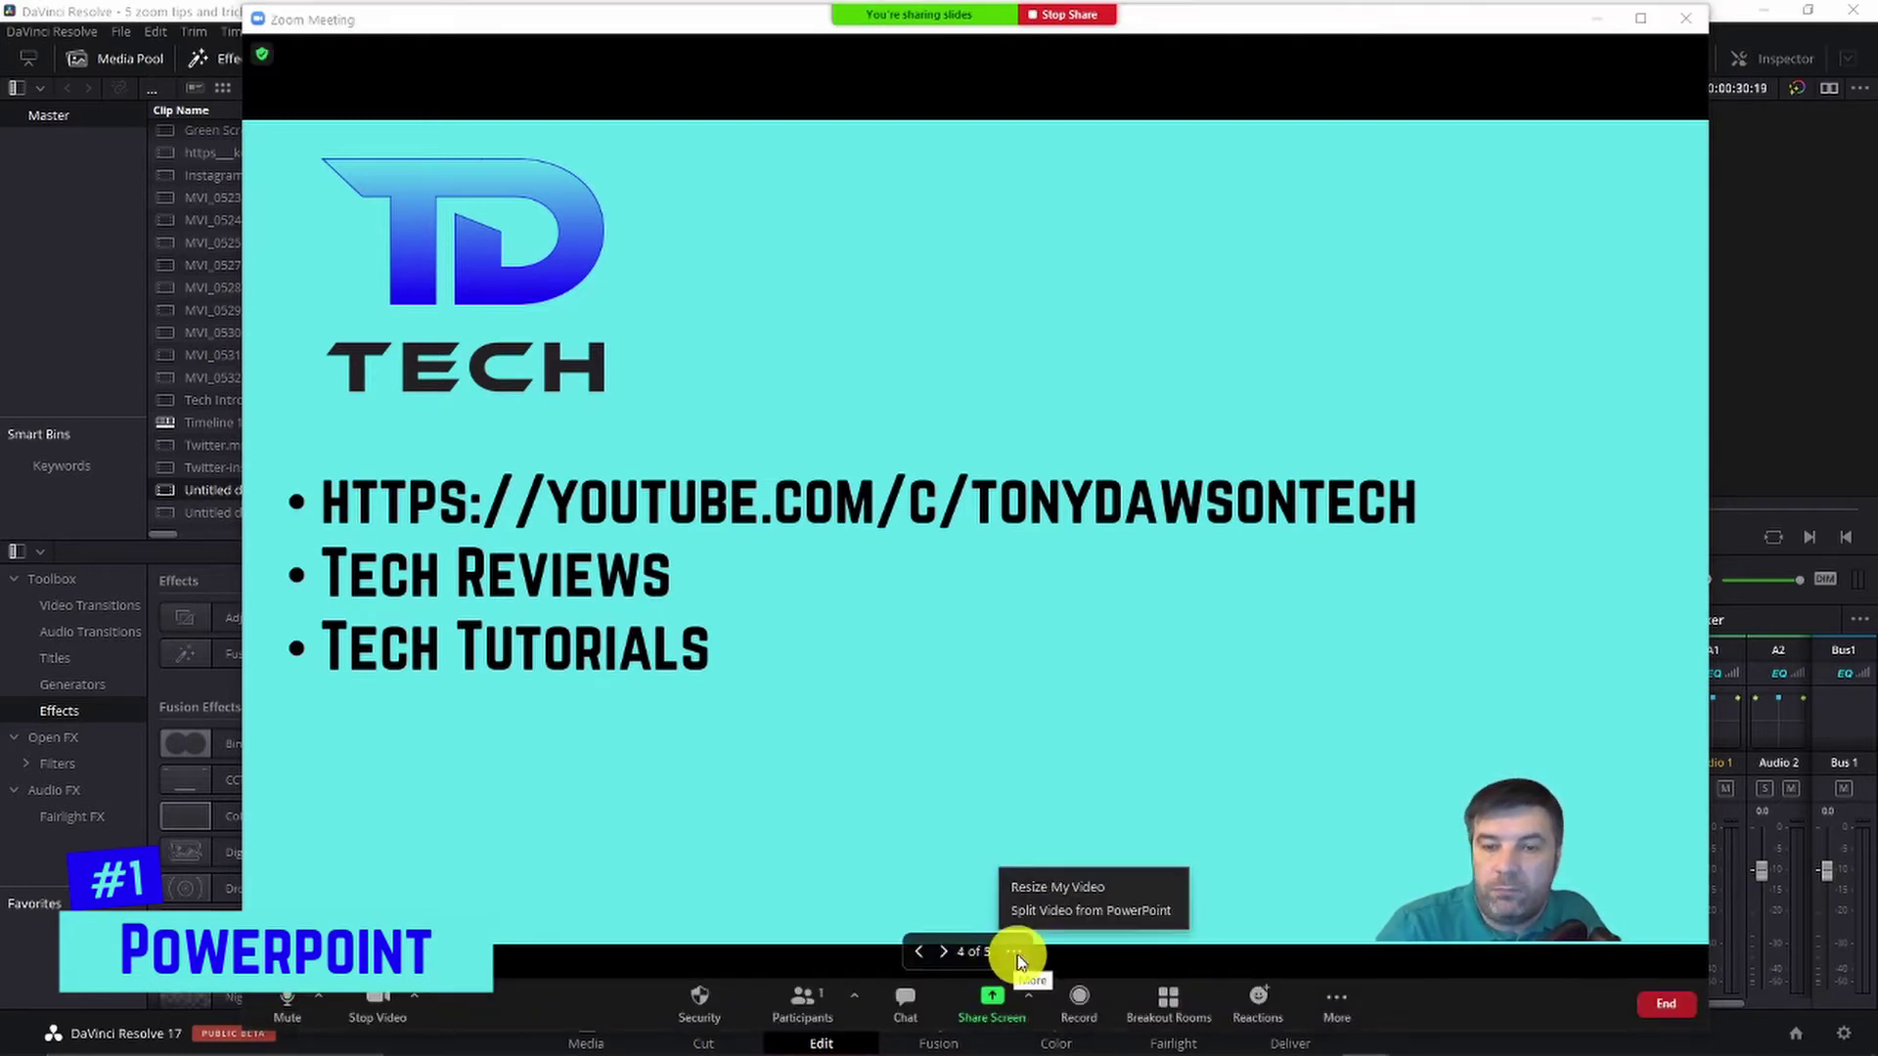
{"action": "left_click", "coordinate": [1034, 916]}
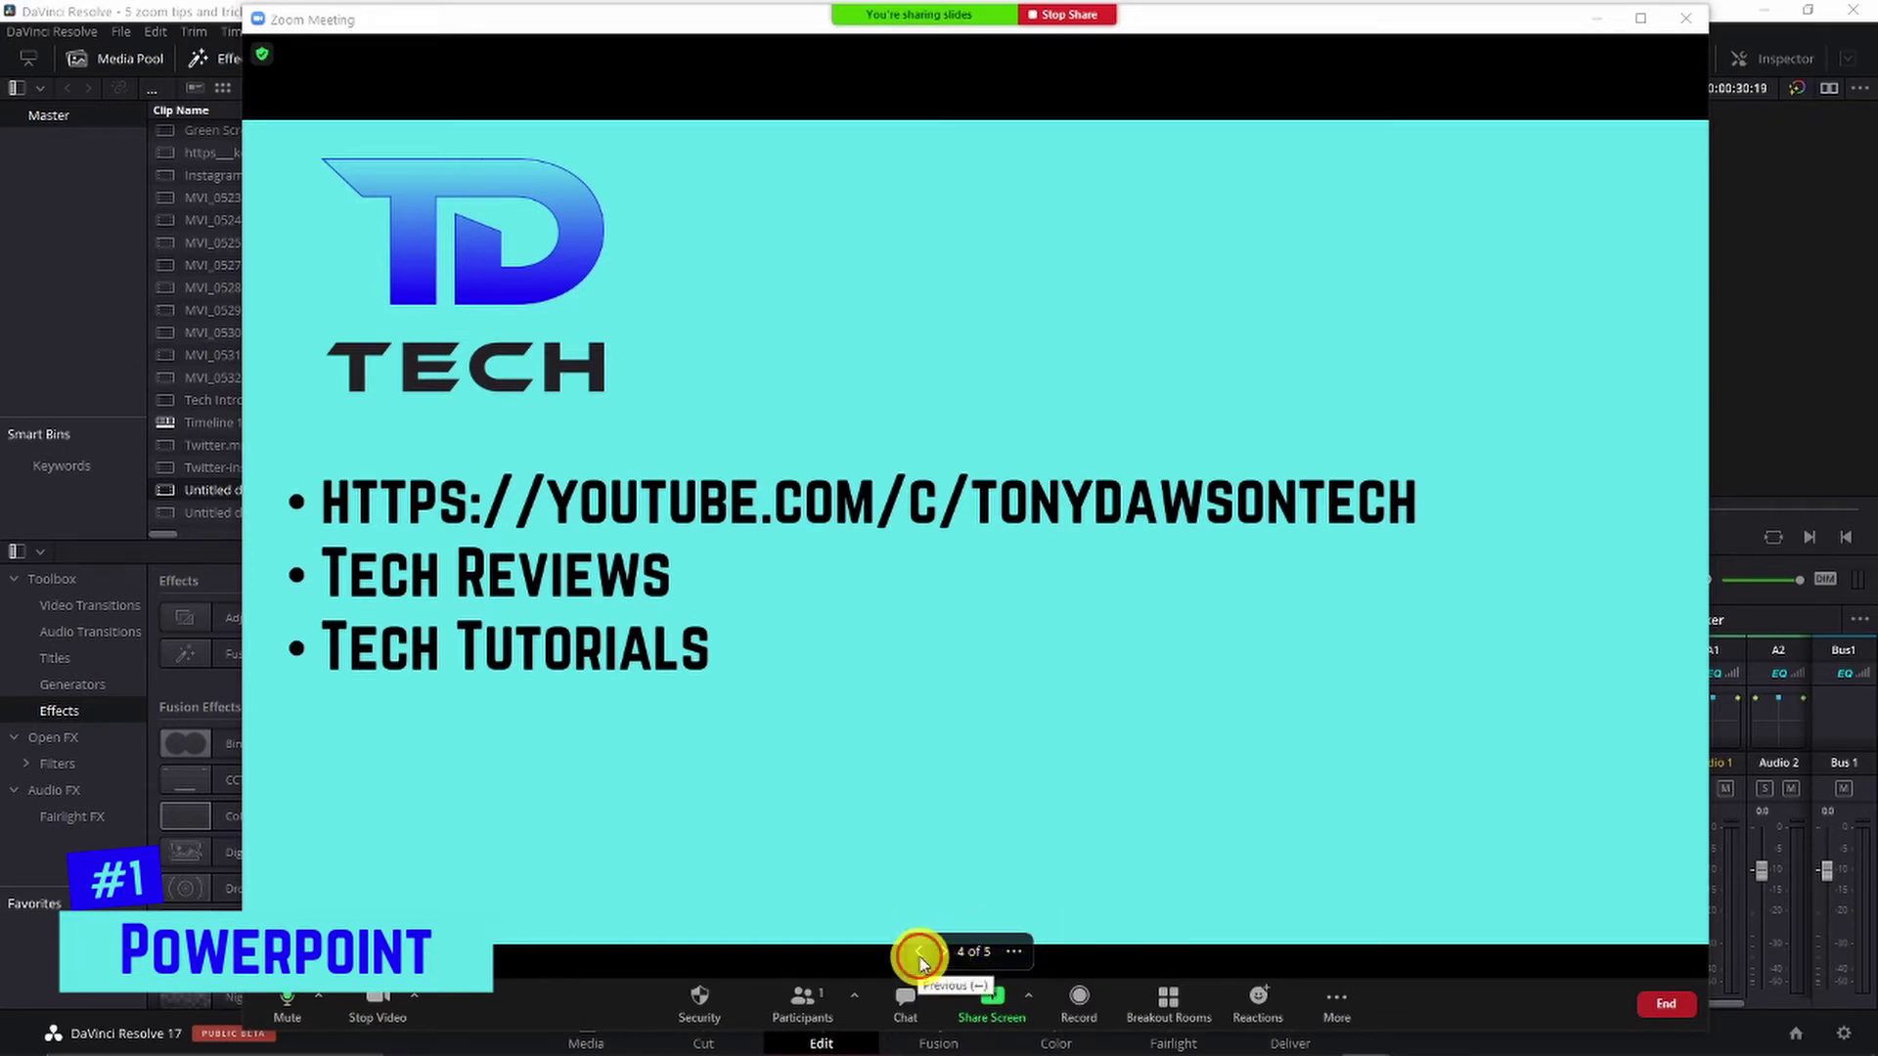
{"action": "left_click", "coordinate": [919, 954]}
{"action": "left_click", "coordinate": [920, 961]}
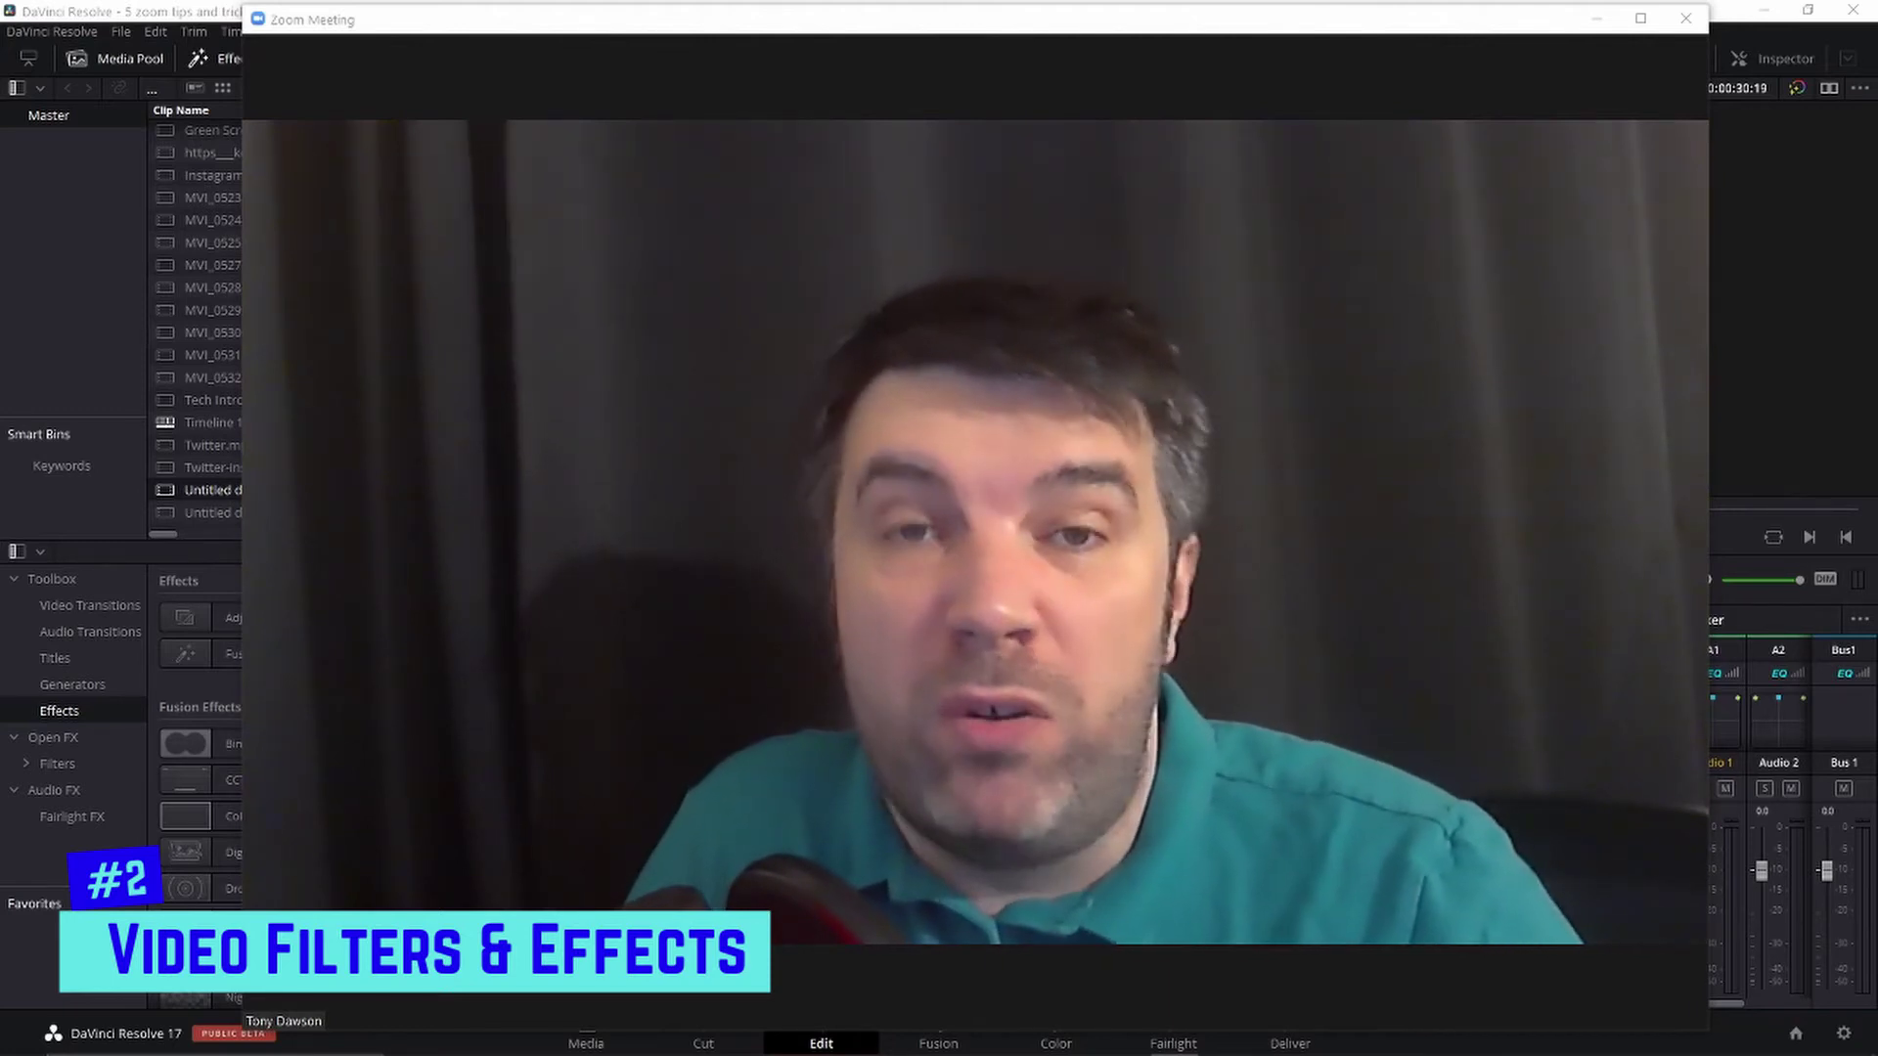
Open Choose Video Filter from the Stop Video menu to show the filter grid
{"action": "mouse_move", "coordinate": [386, 989]}
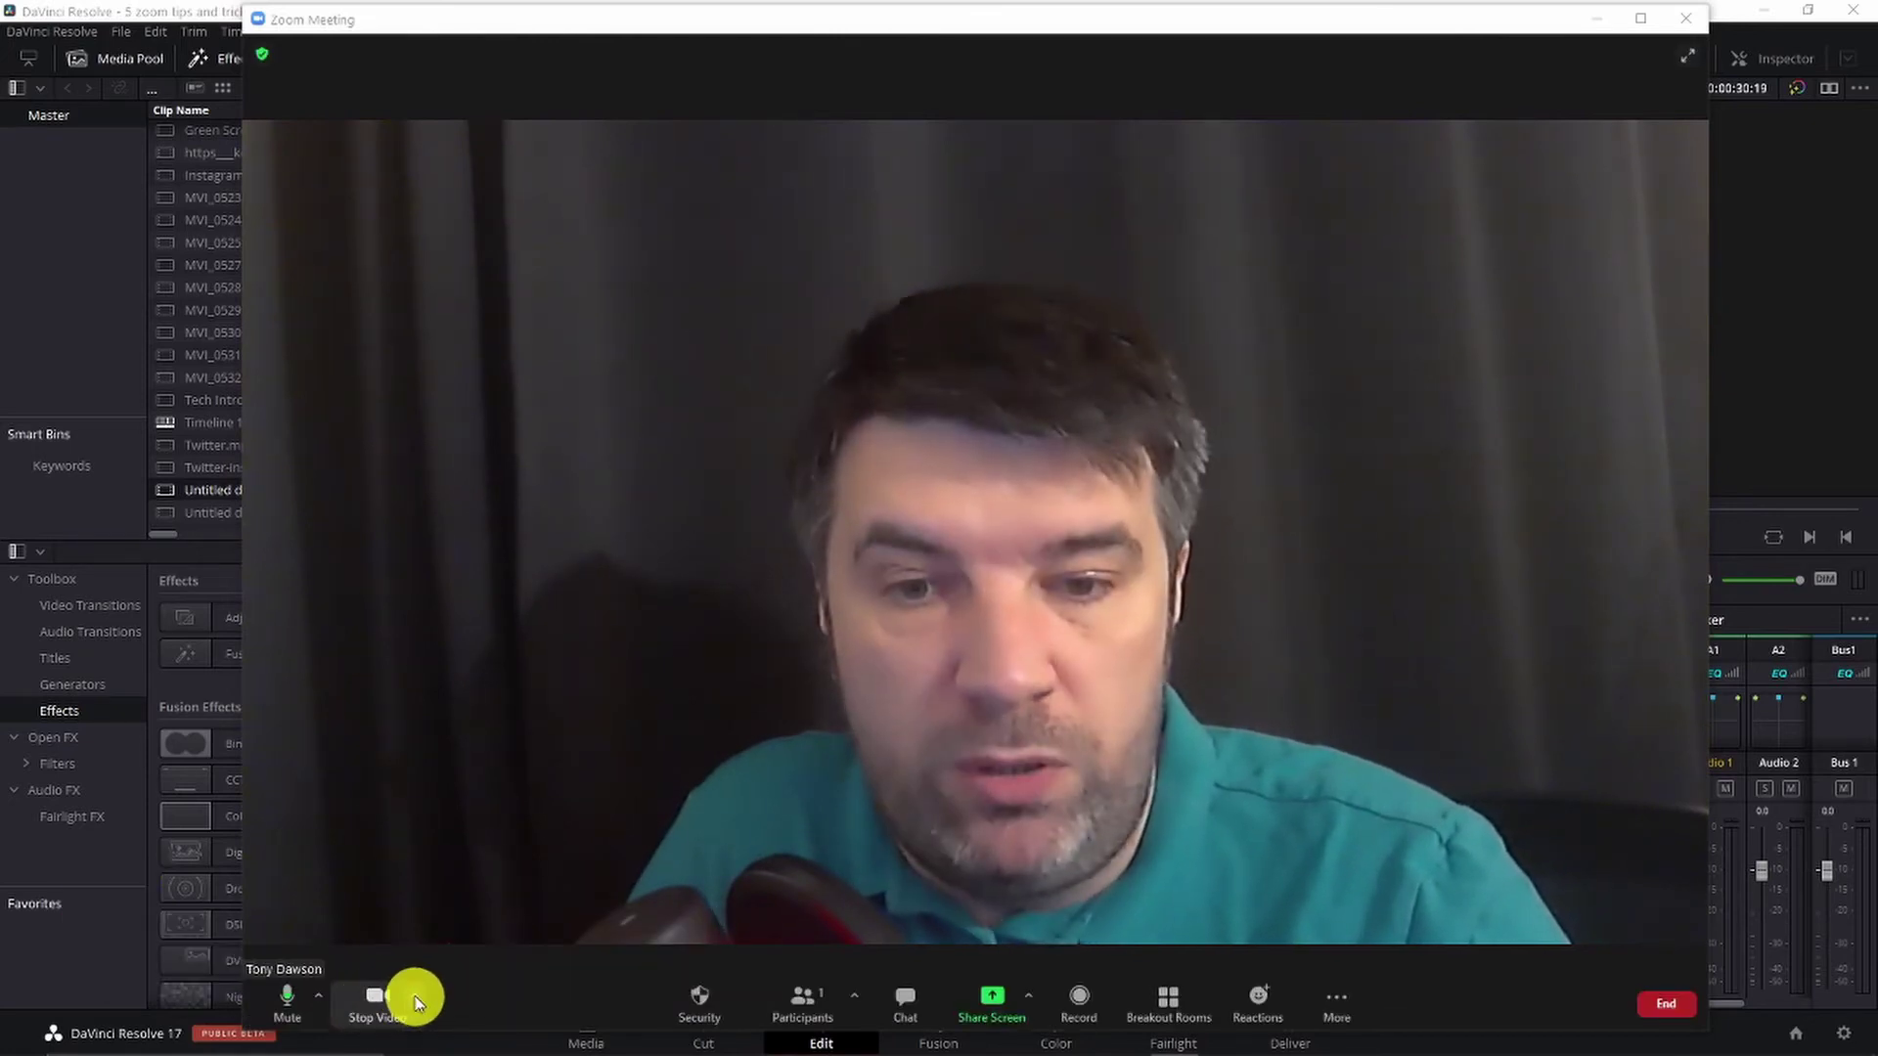
{"action": "left_click", "coordinate": [413, 1000]}
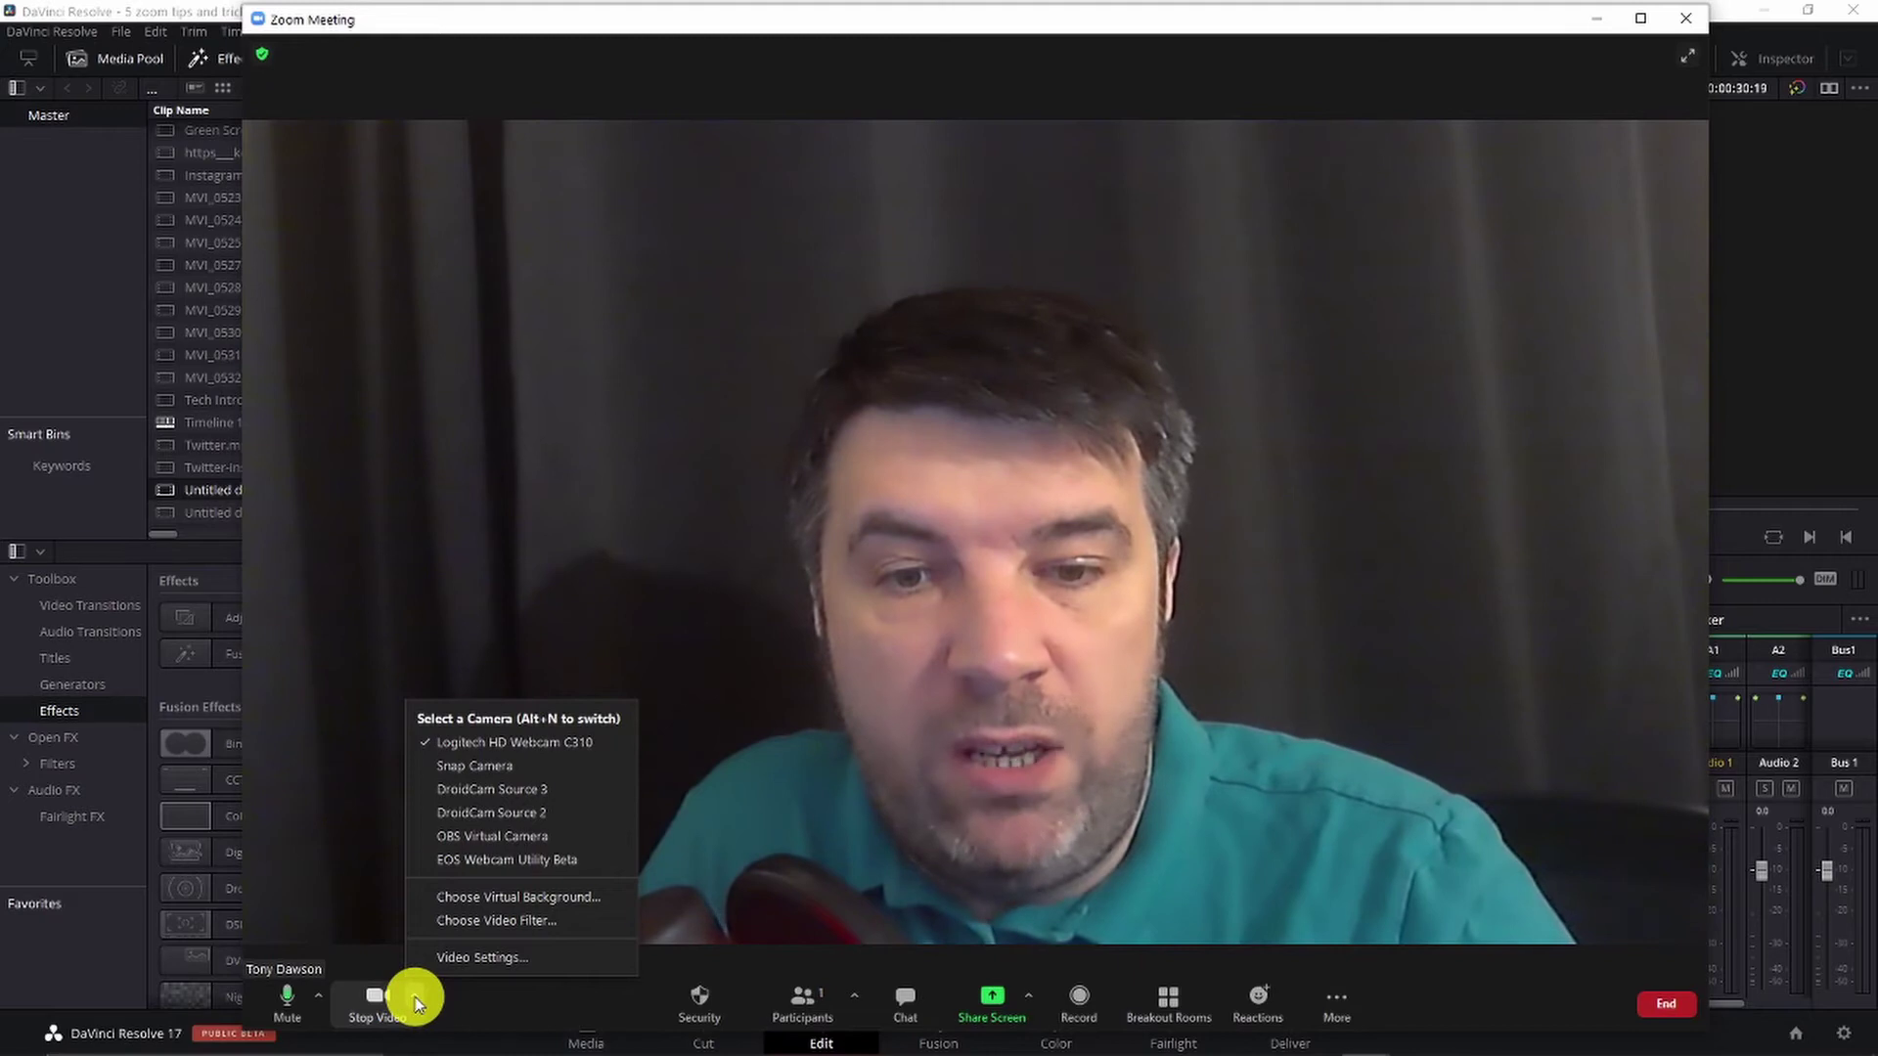
{"action": "left_click", "coordinate": [608, 925]}
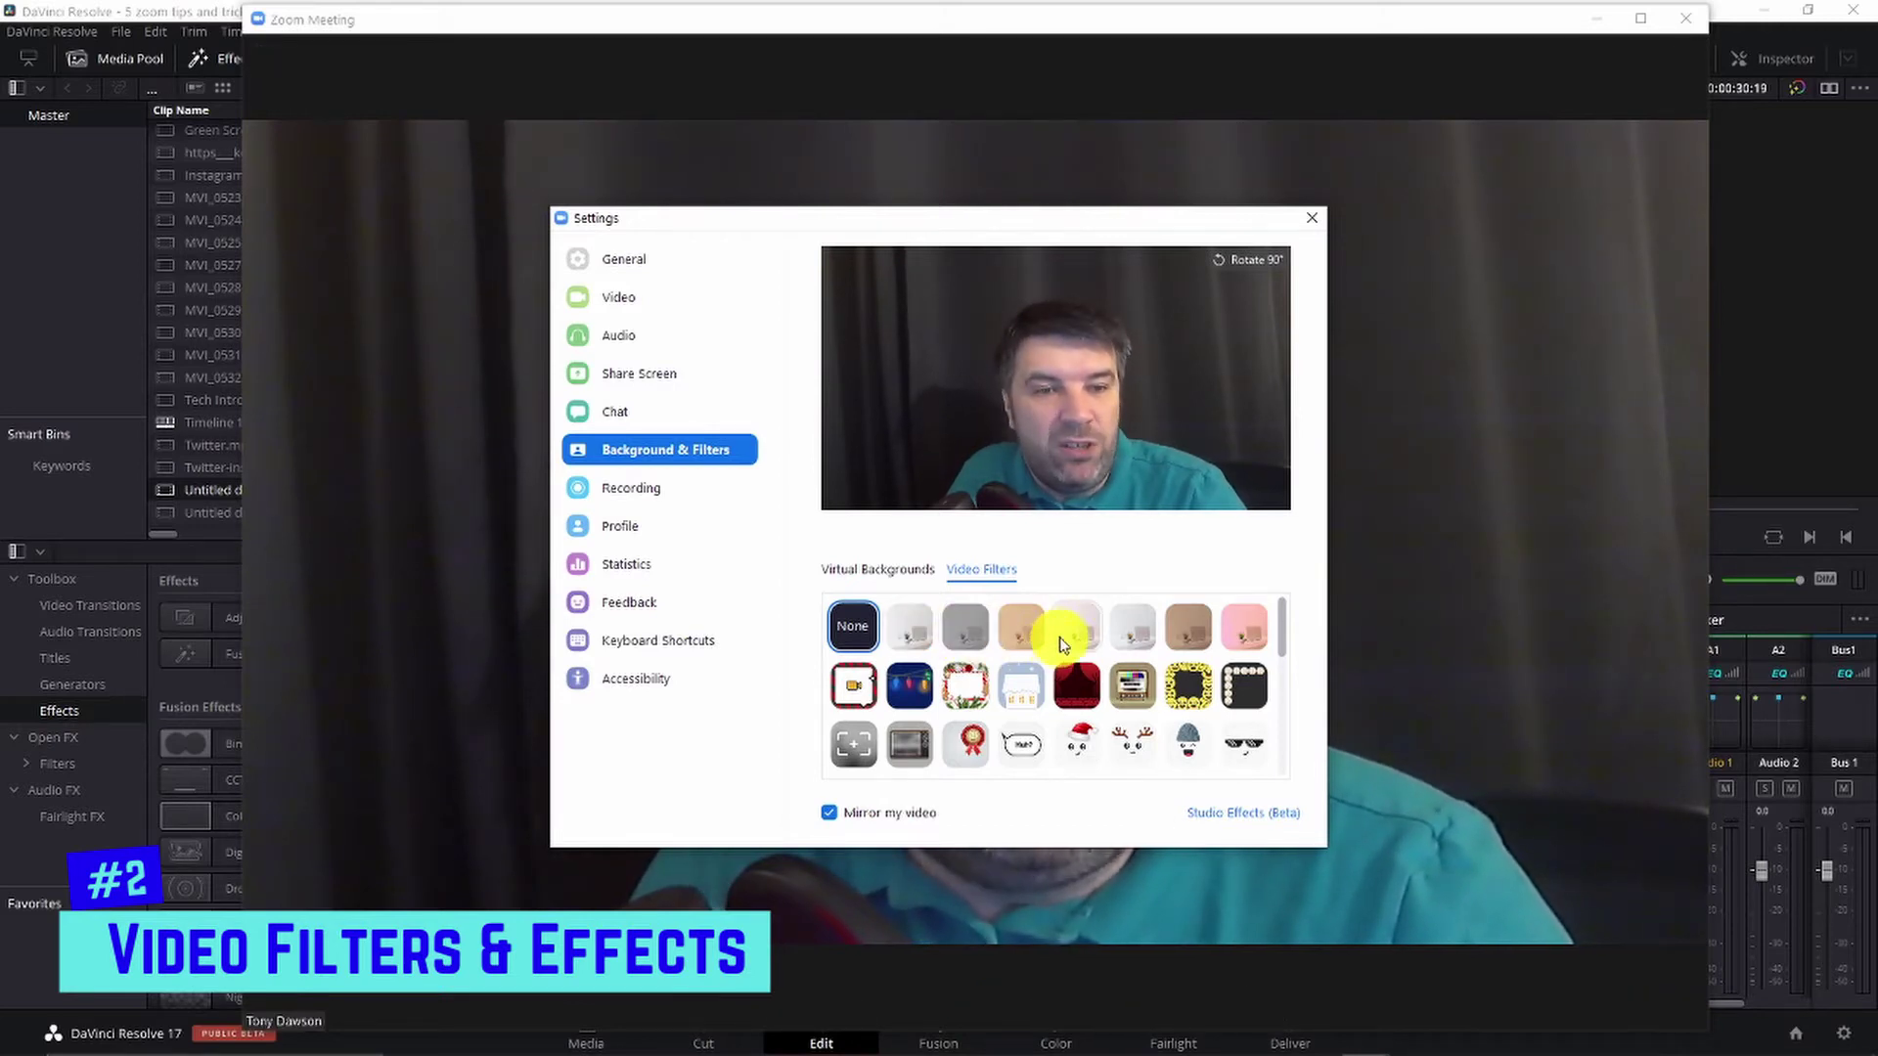
Try the colour video filters, including Cinnamon, grey tones, Seafoam and Gum
{"action": "left_click", "coordinate": [1023, 631]}
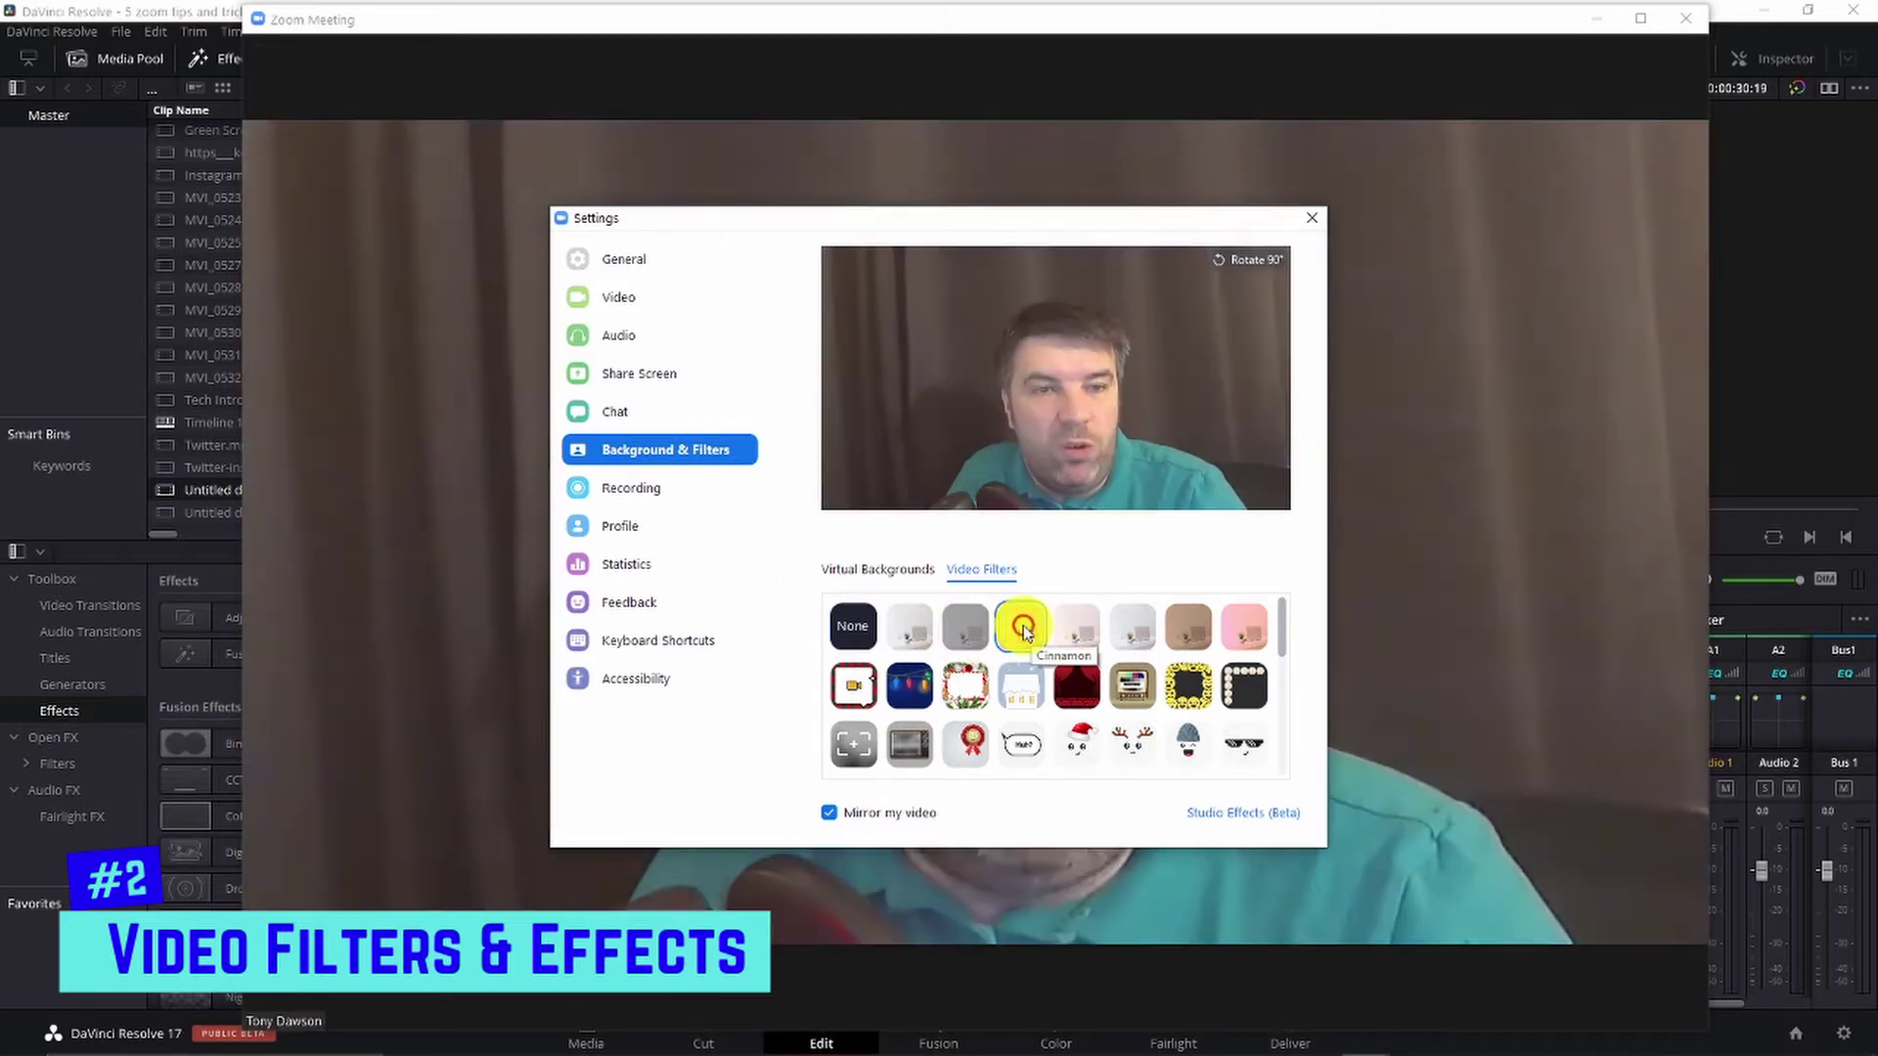
{"action": "left_click", "coordinate": [917, 634]}
{"action": "left_click", "coordinate": [966, 628]}
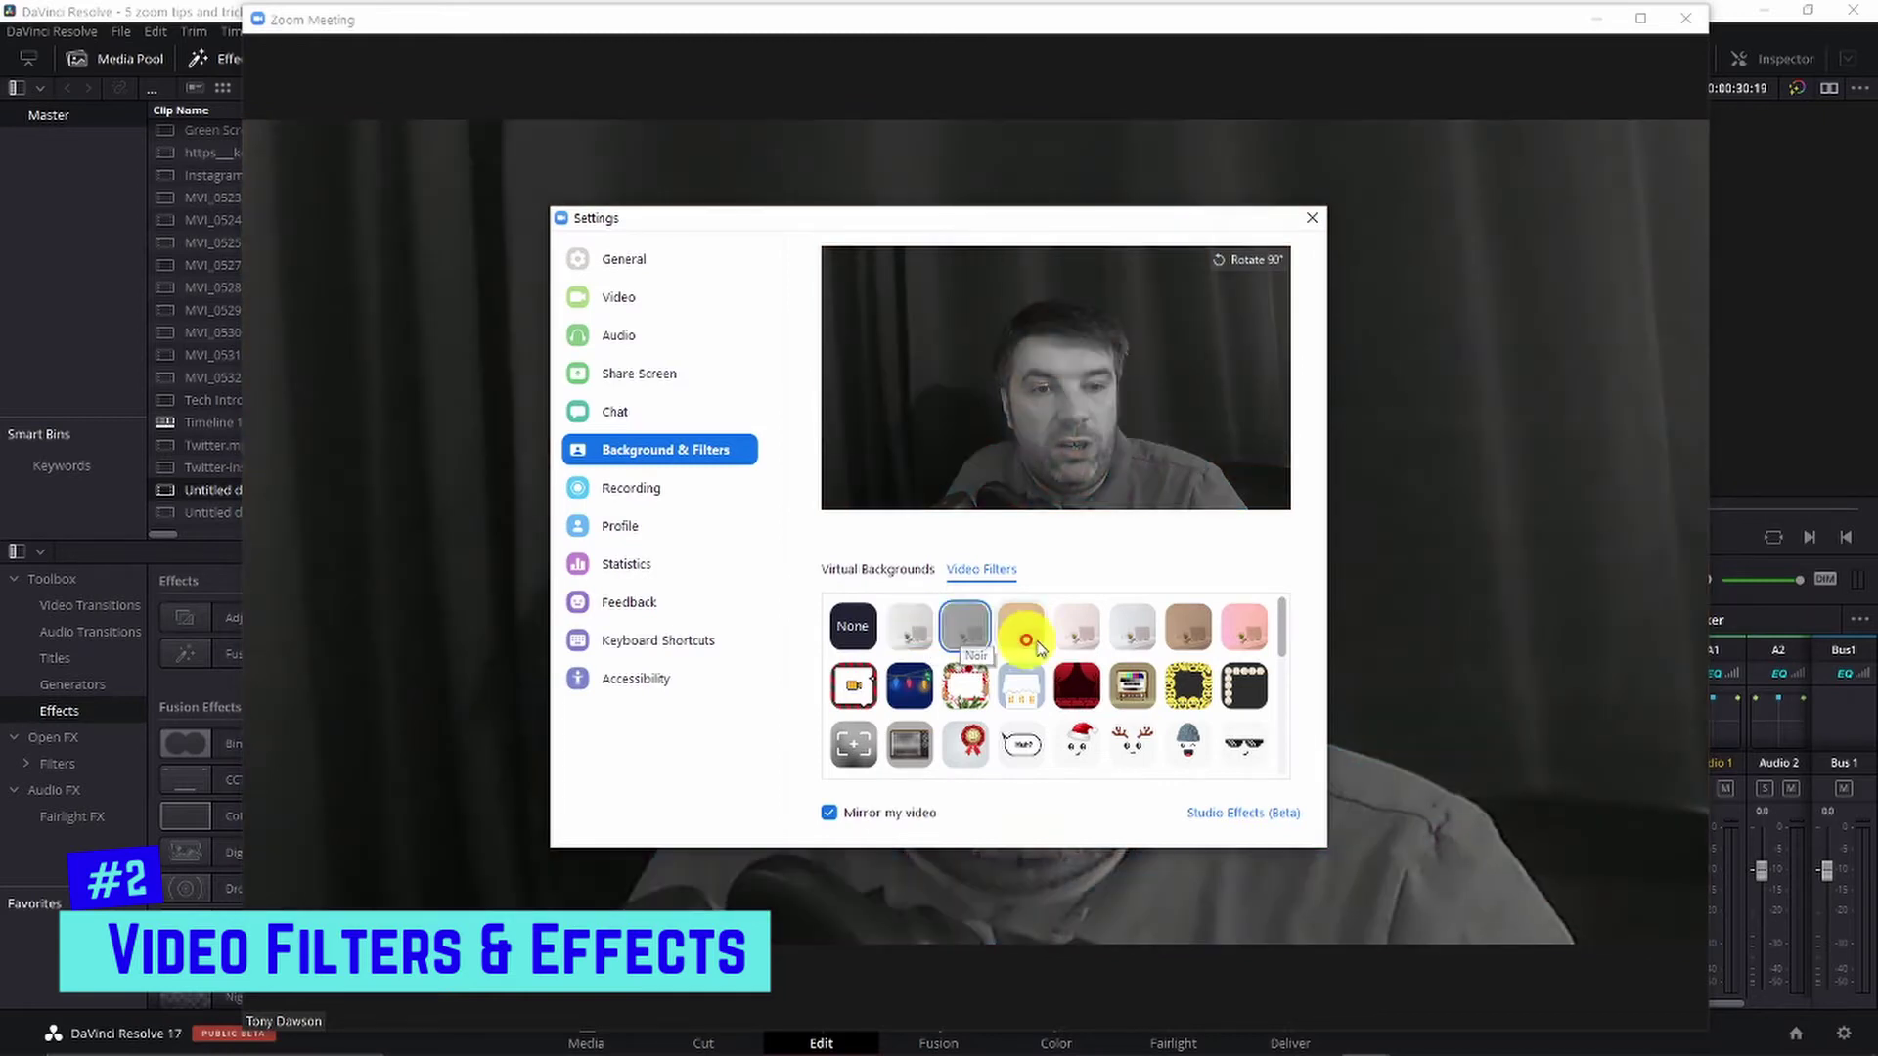
{"action": "left_click", "coordinate": [1134, 636]}
{"action": "left_click", "coordinate": [1227, 633]}
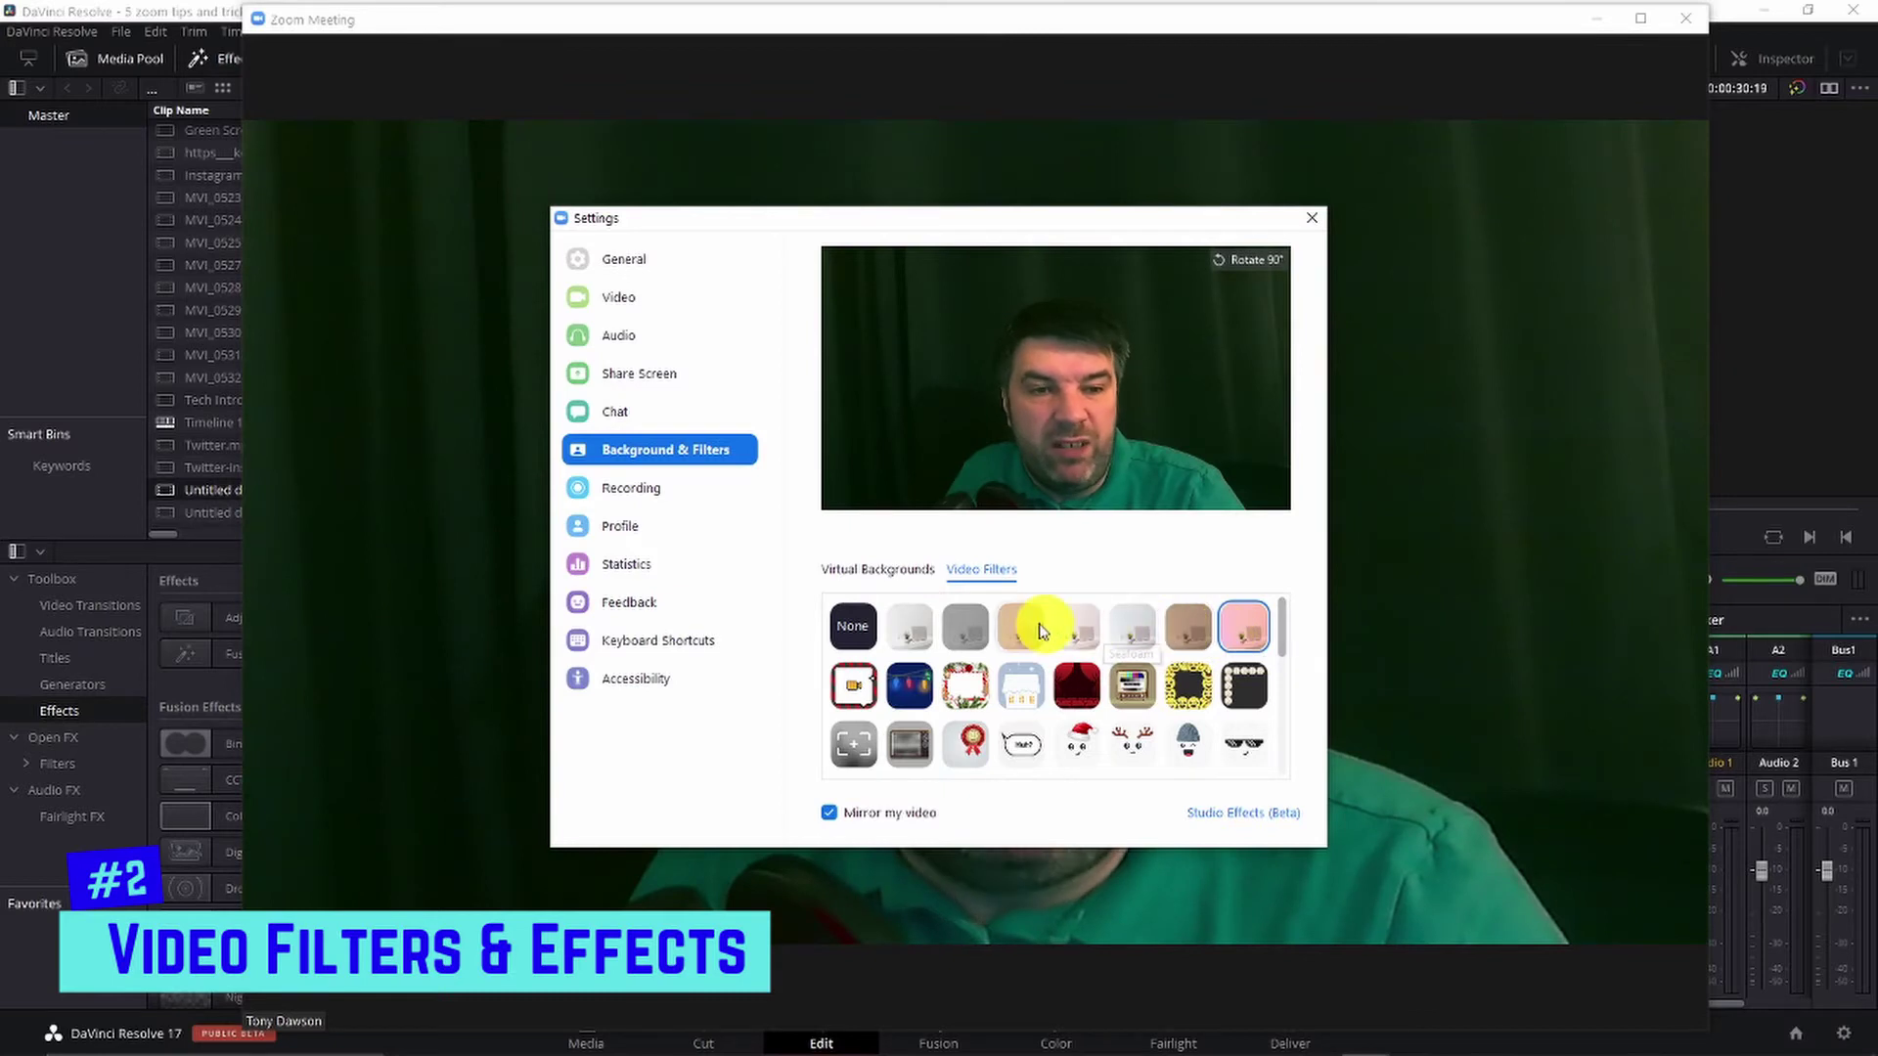
{"action": "left_click", "coordinate": [919, 627]}
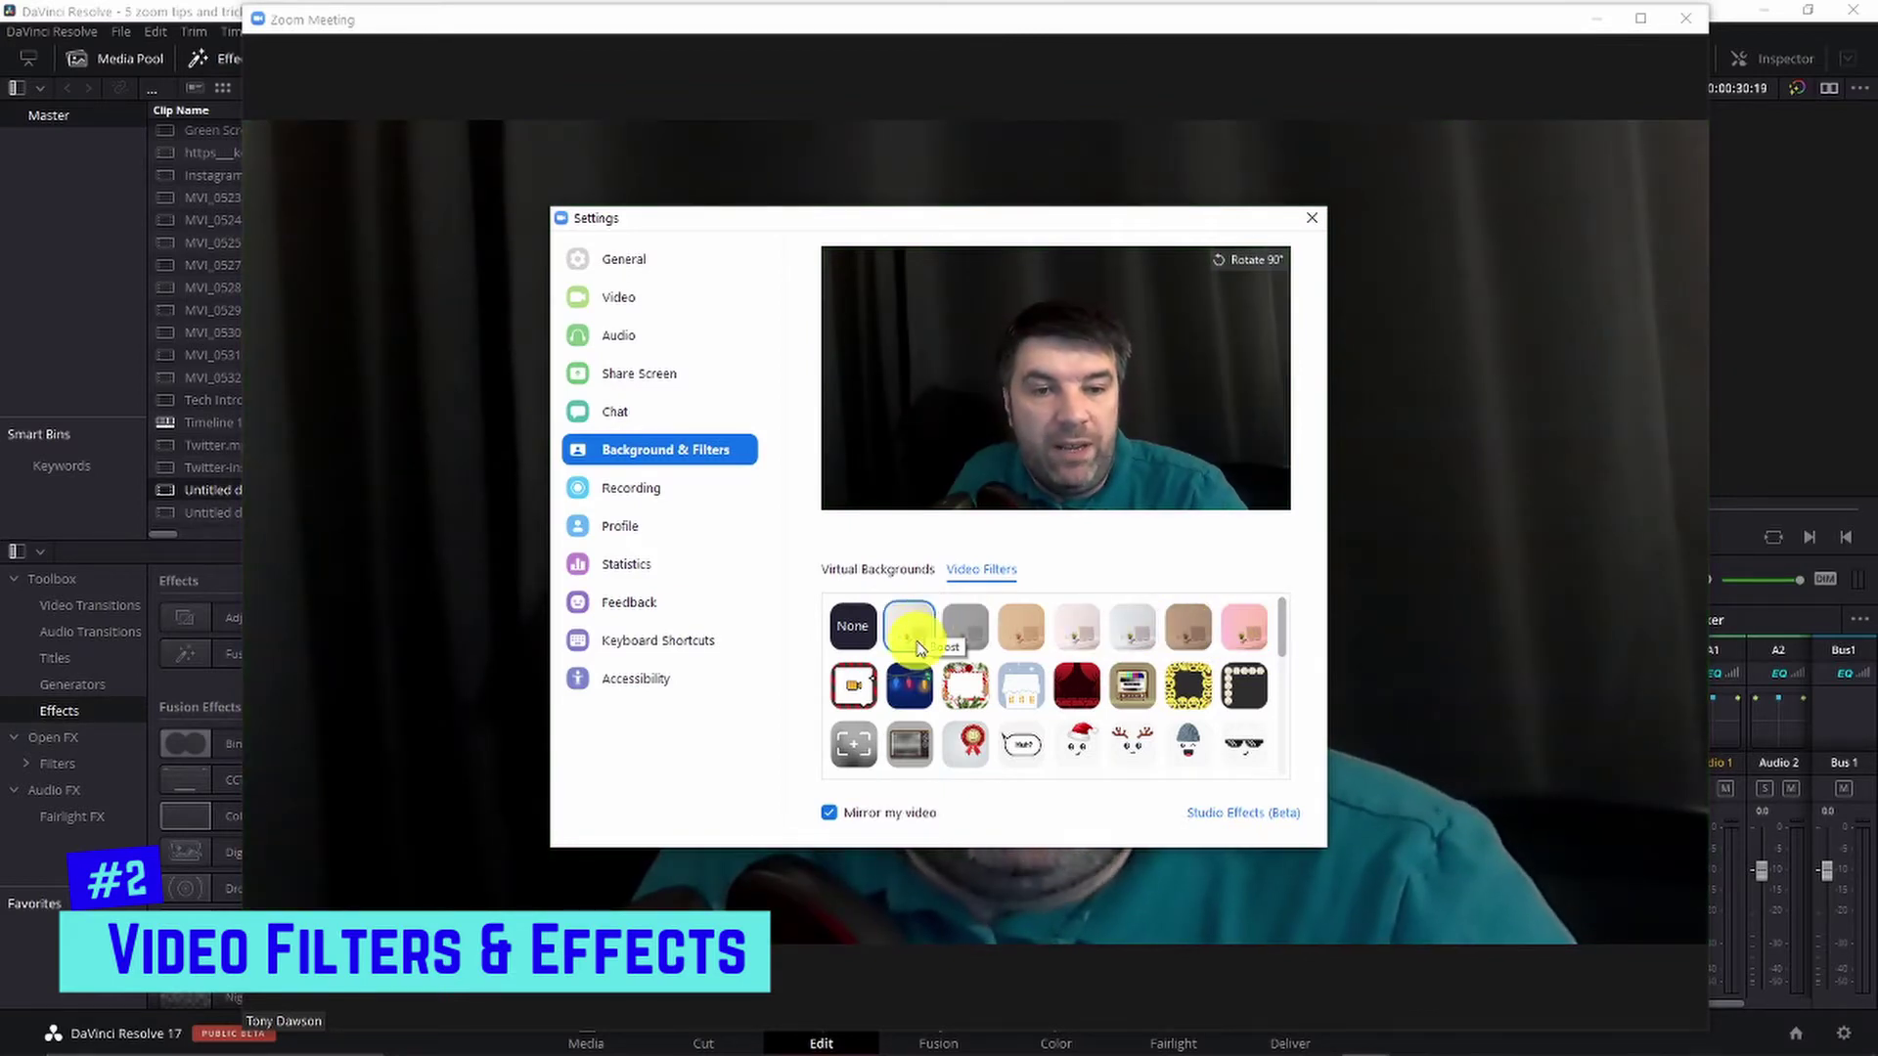
Try the string lights and theater stage filters, then reset to None
{"action": "scroll", "coordinate": [922, 660], "scroll_direction": "down", "scroll_amount": 1}
{"action": "left_click", "coordinate": [919, 657]}
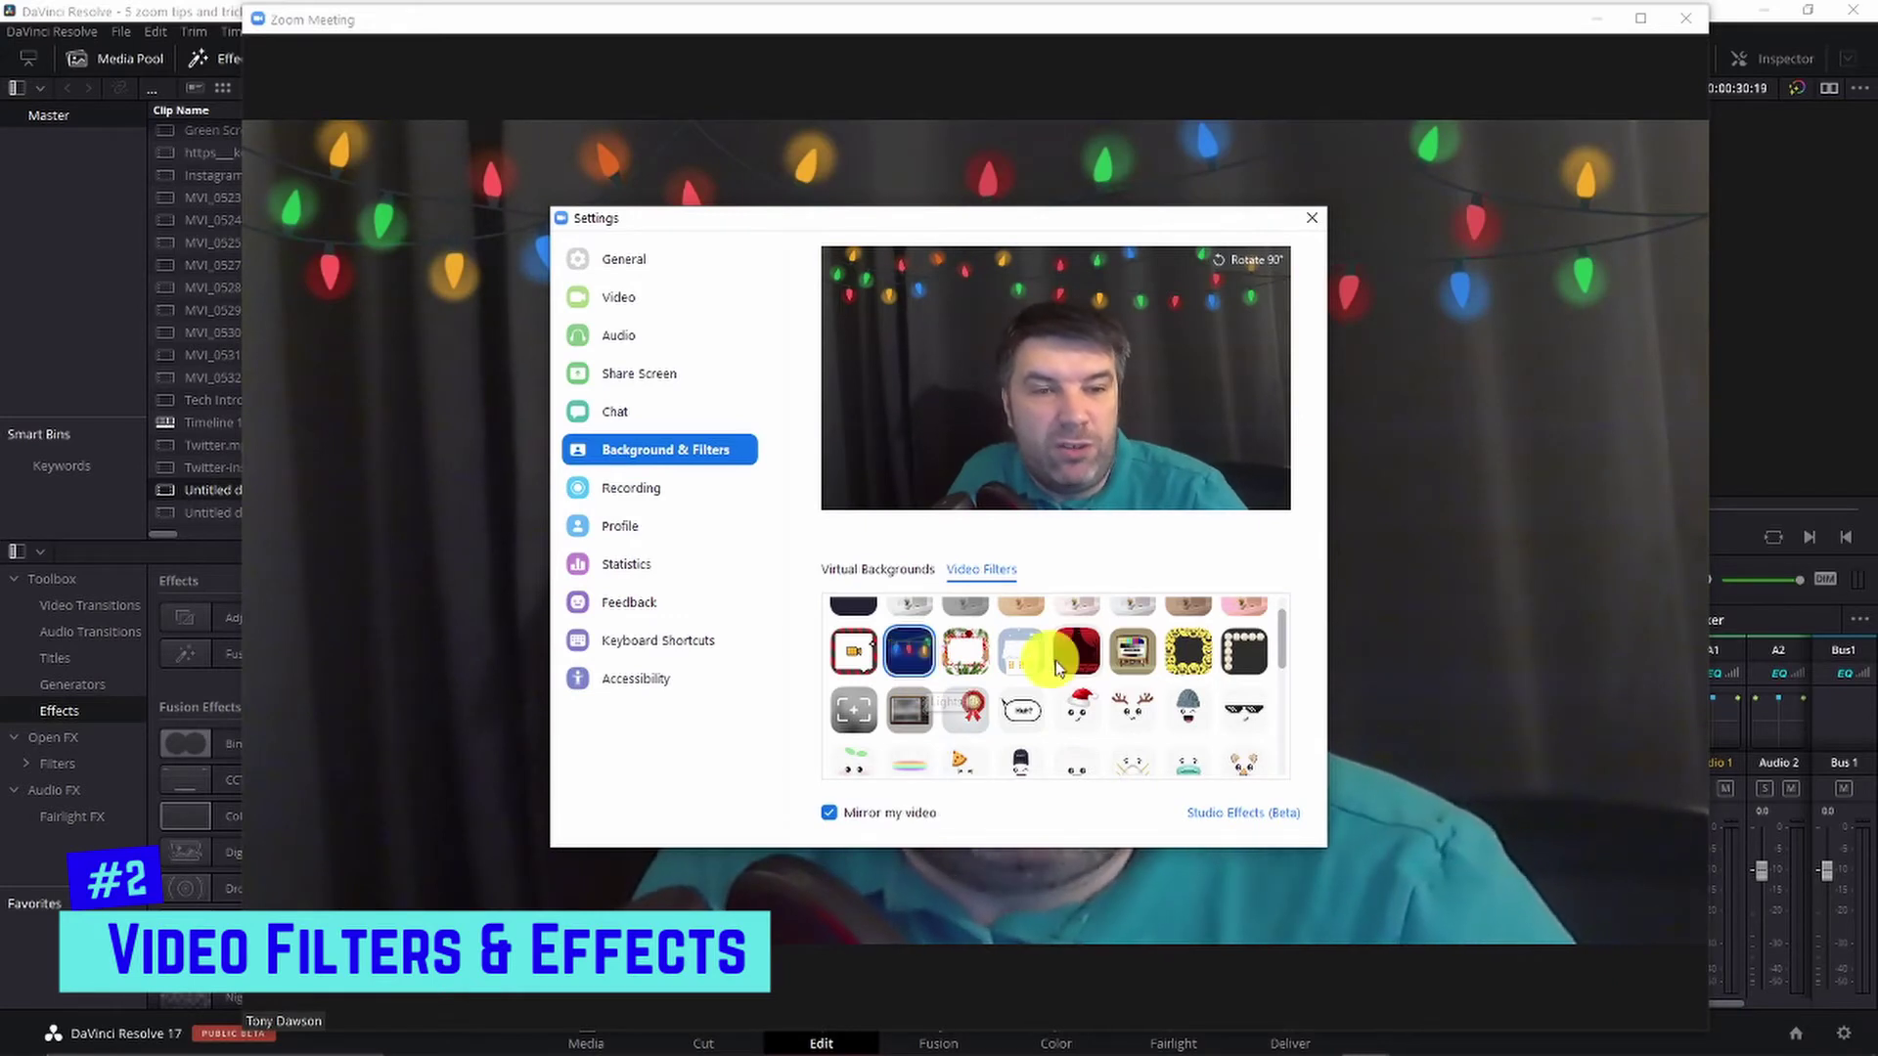
{"action": "left_click", "coordinate": [1082, 657]}
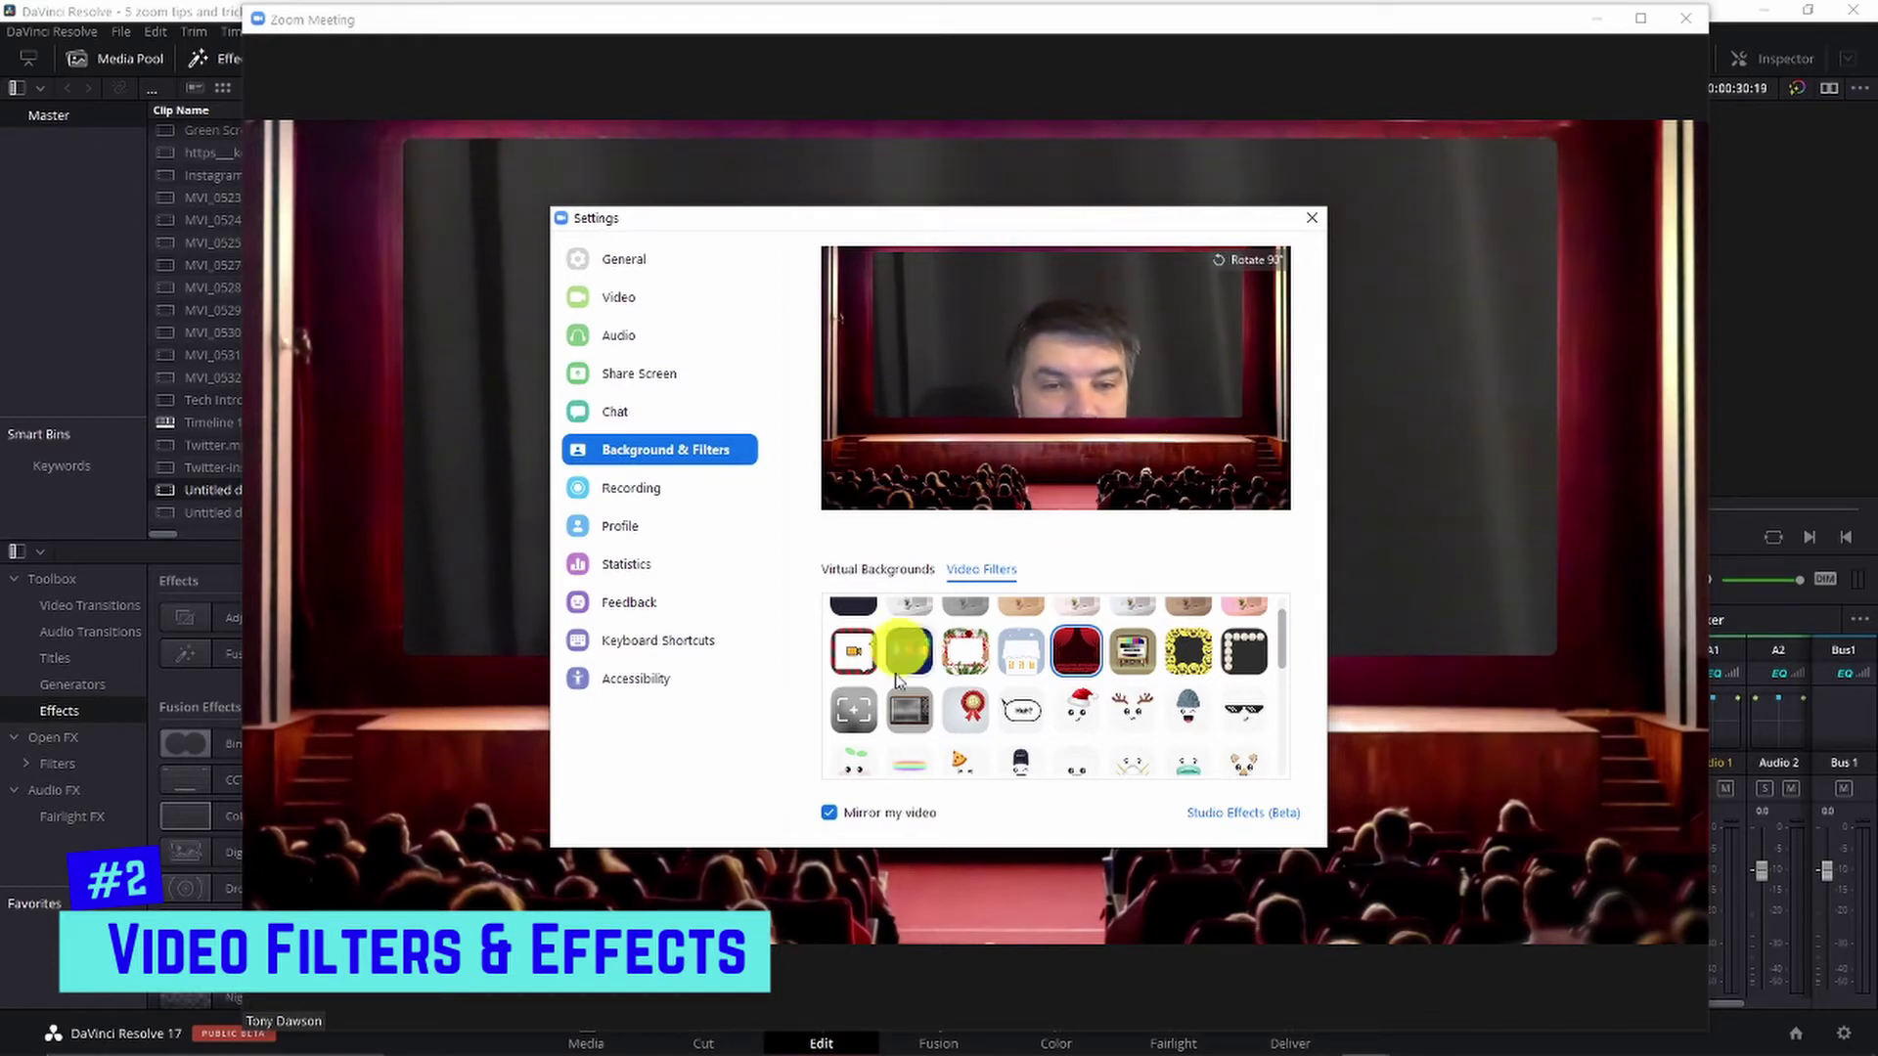
{"action": "scroll", "coordinate": [890, 699], "scroll_direction": "up", "scroll_amount": 2}
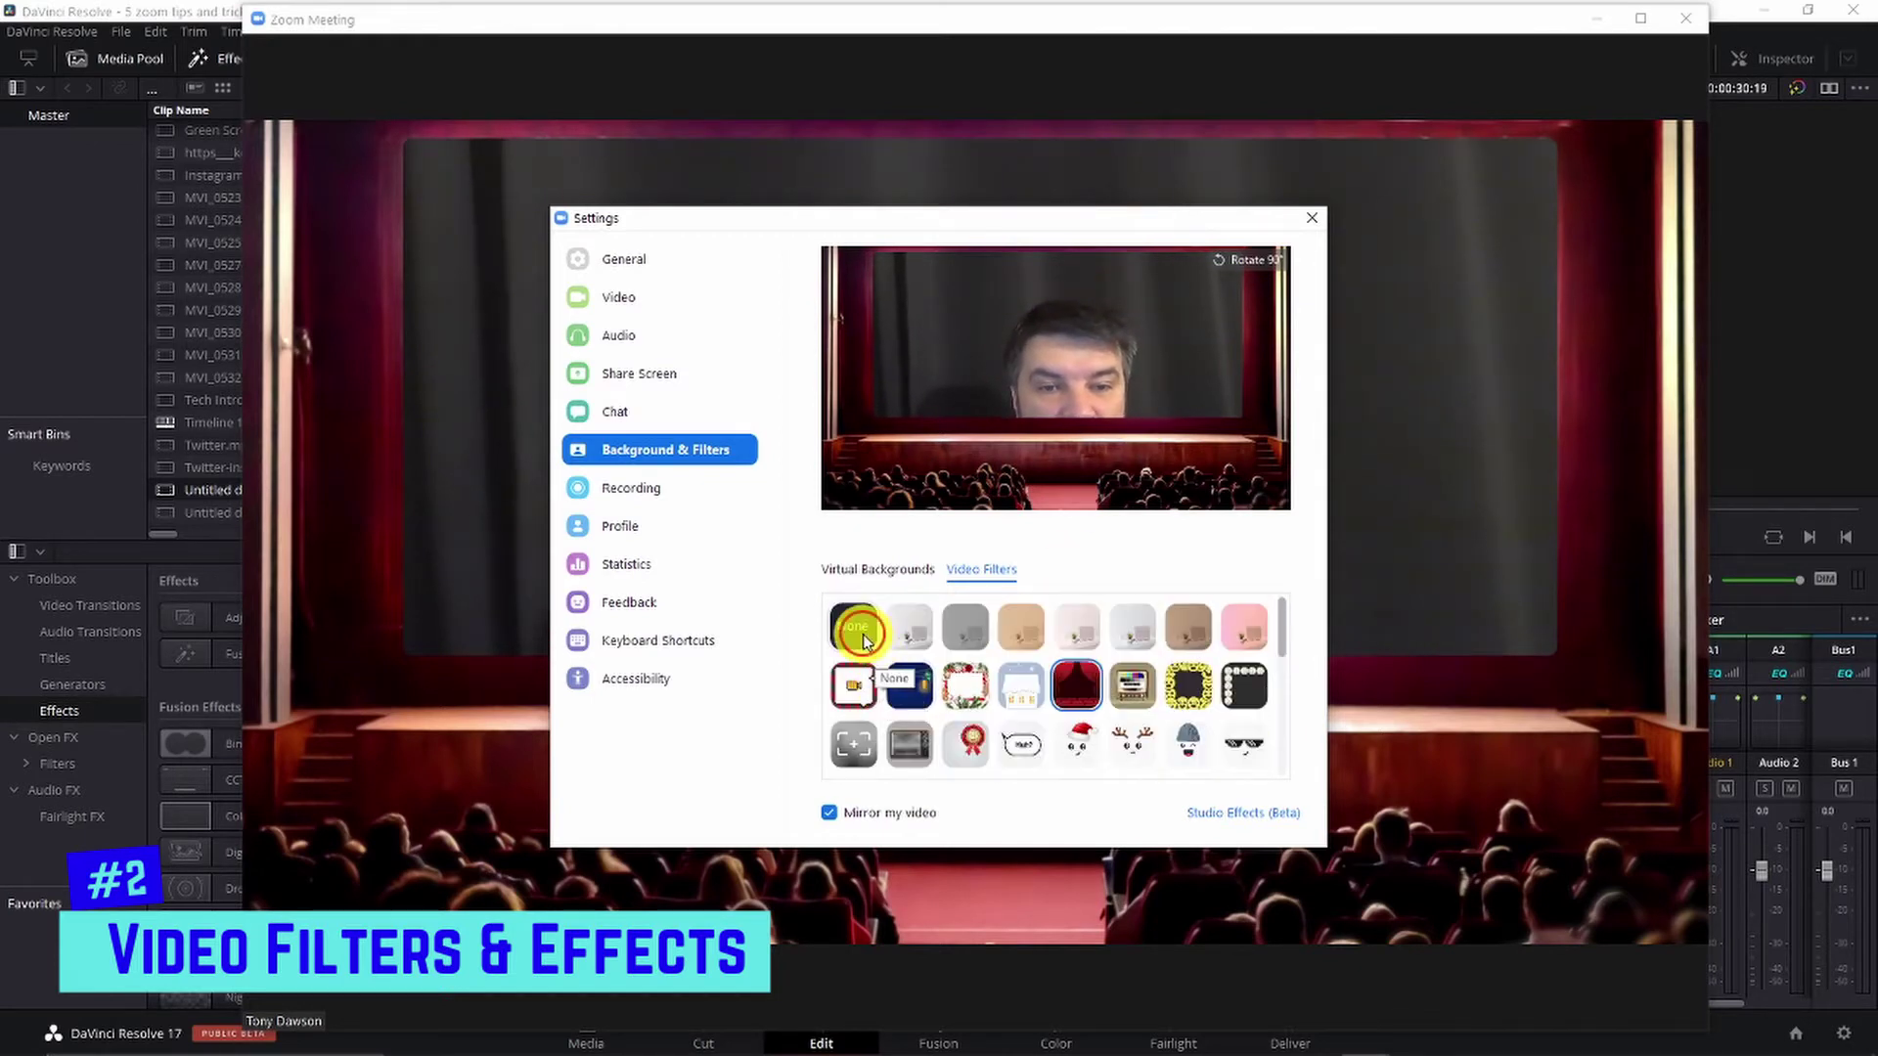
{"action": "left_click", "coordinate": [852, 626]}
{"action": "scroll", "coordinate": [1000, 690], "scroll_direction": "down", "scroll_amount": 6}
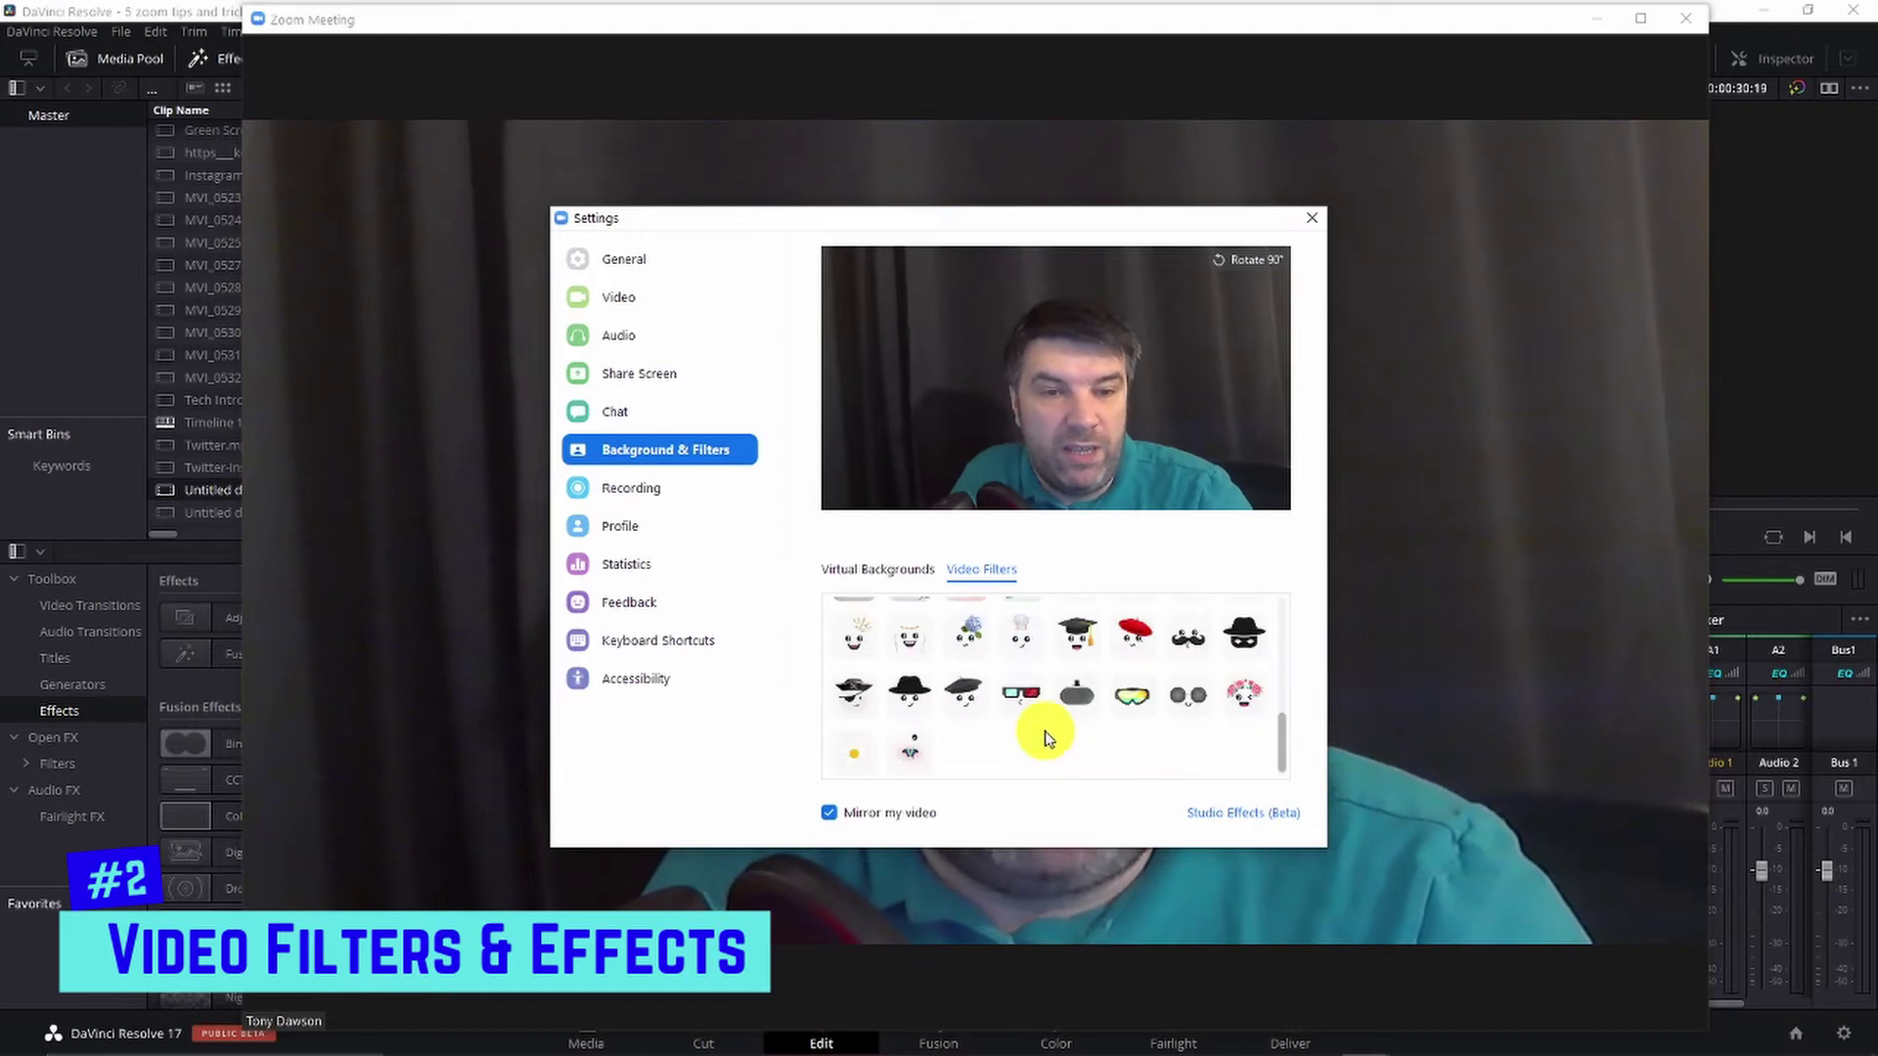
{"action": "scroll", "coordinate": [1044, 733], "scroll_direction": "up", "scroll_amount": 1}
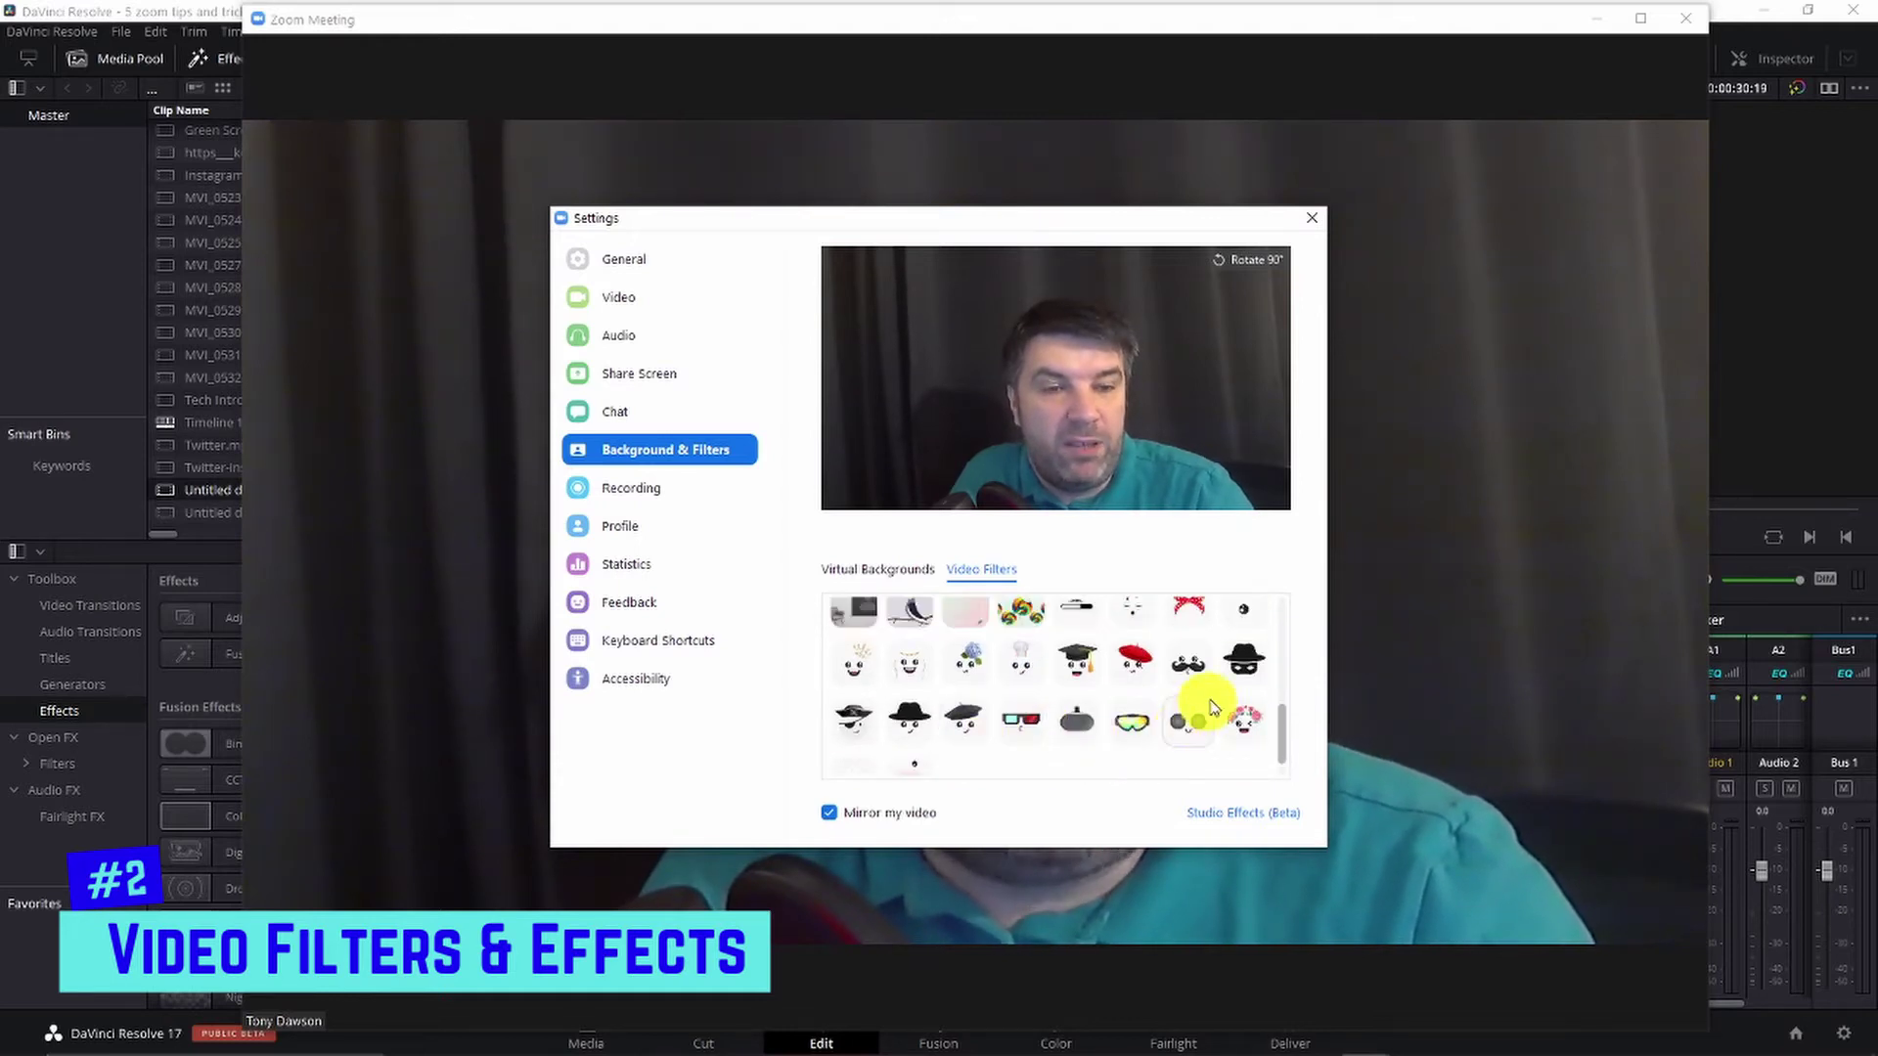
Apply the Bandit hat-and-mask filter, then set the filter back to None
{"action": "left_click", "coordinate": [1240, 674]}
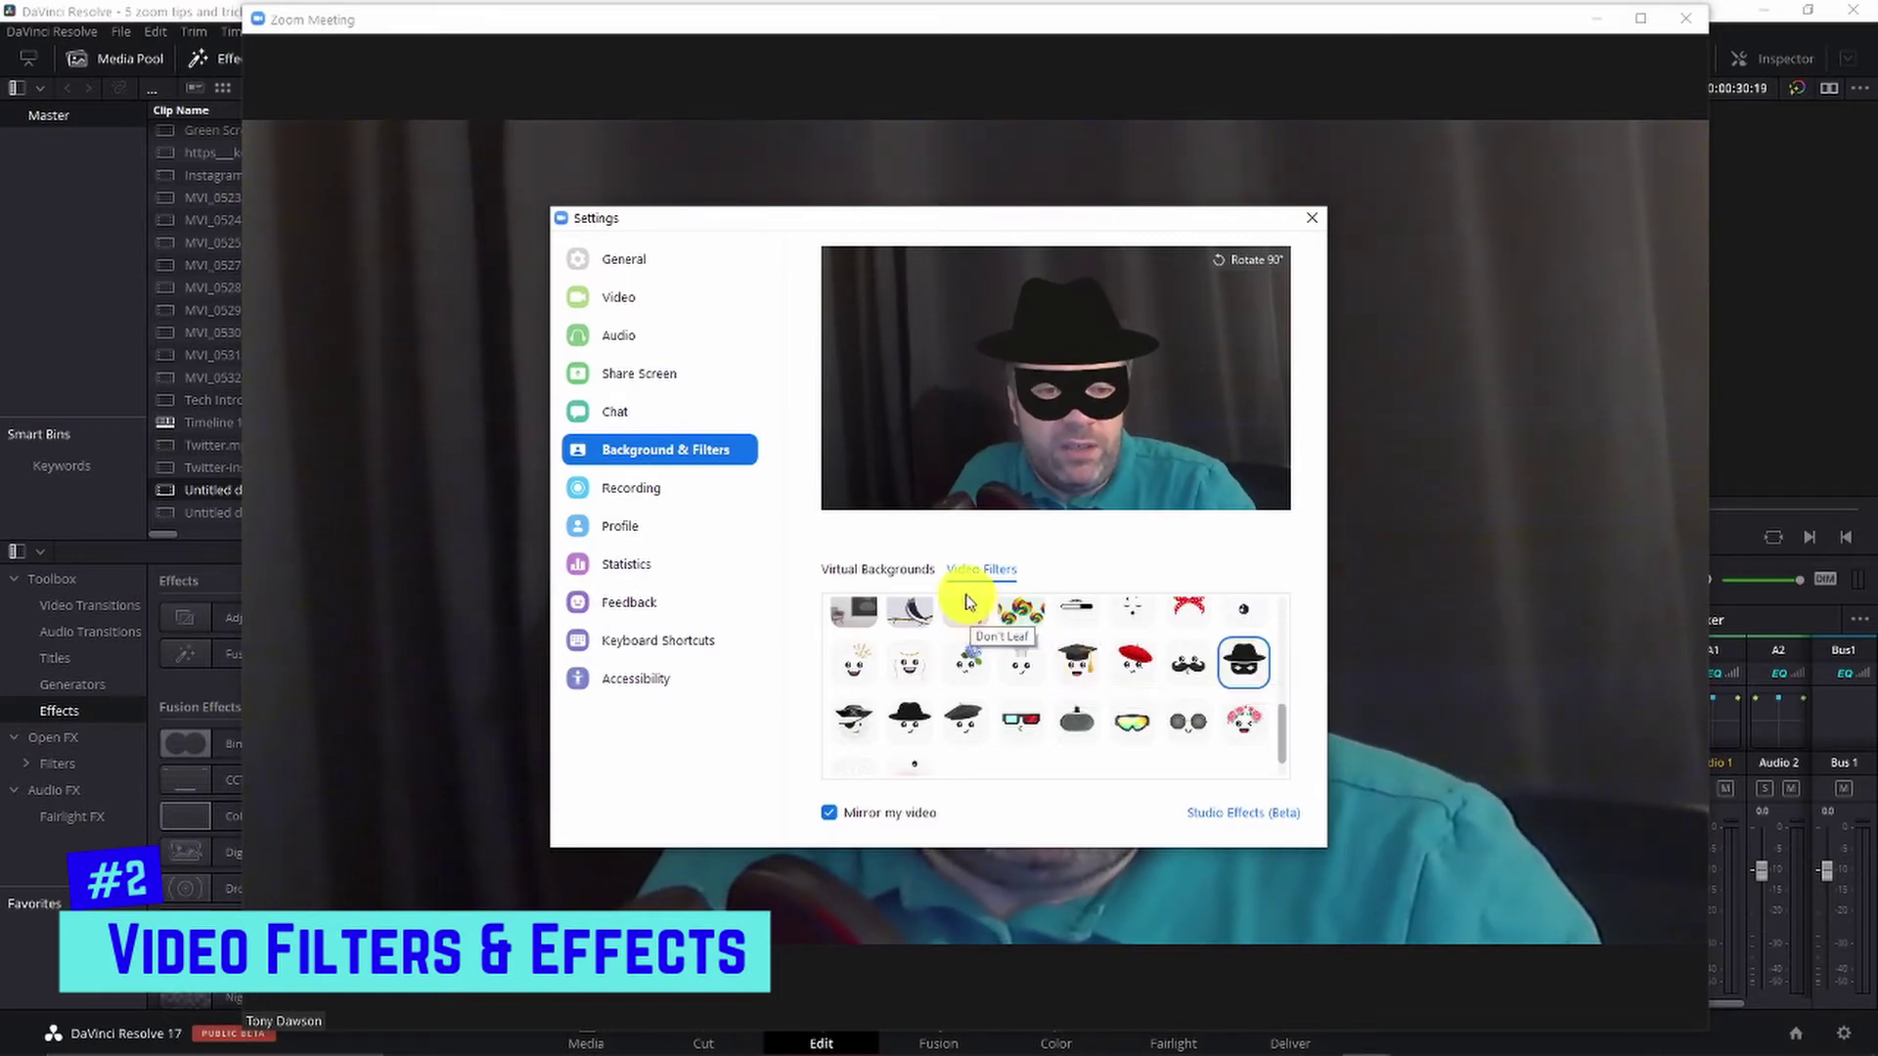
{"action": "scroll", "coordinate": [866, 675], "scroll_direction": "up", "scroll_amount": 5}
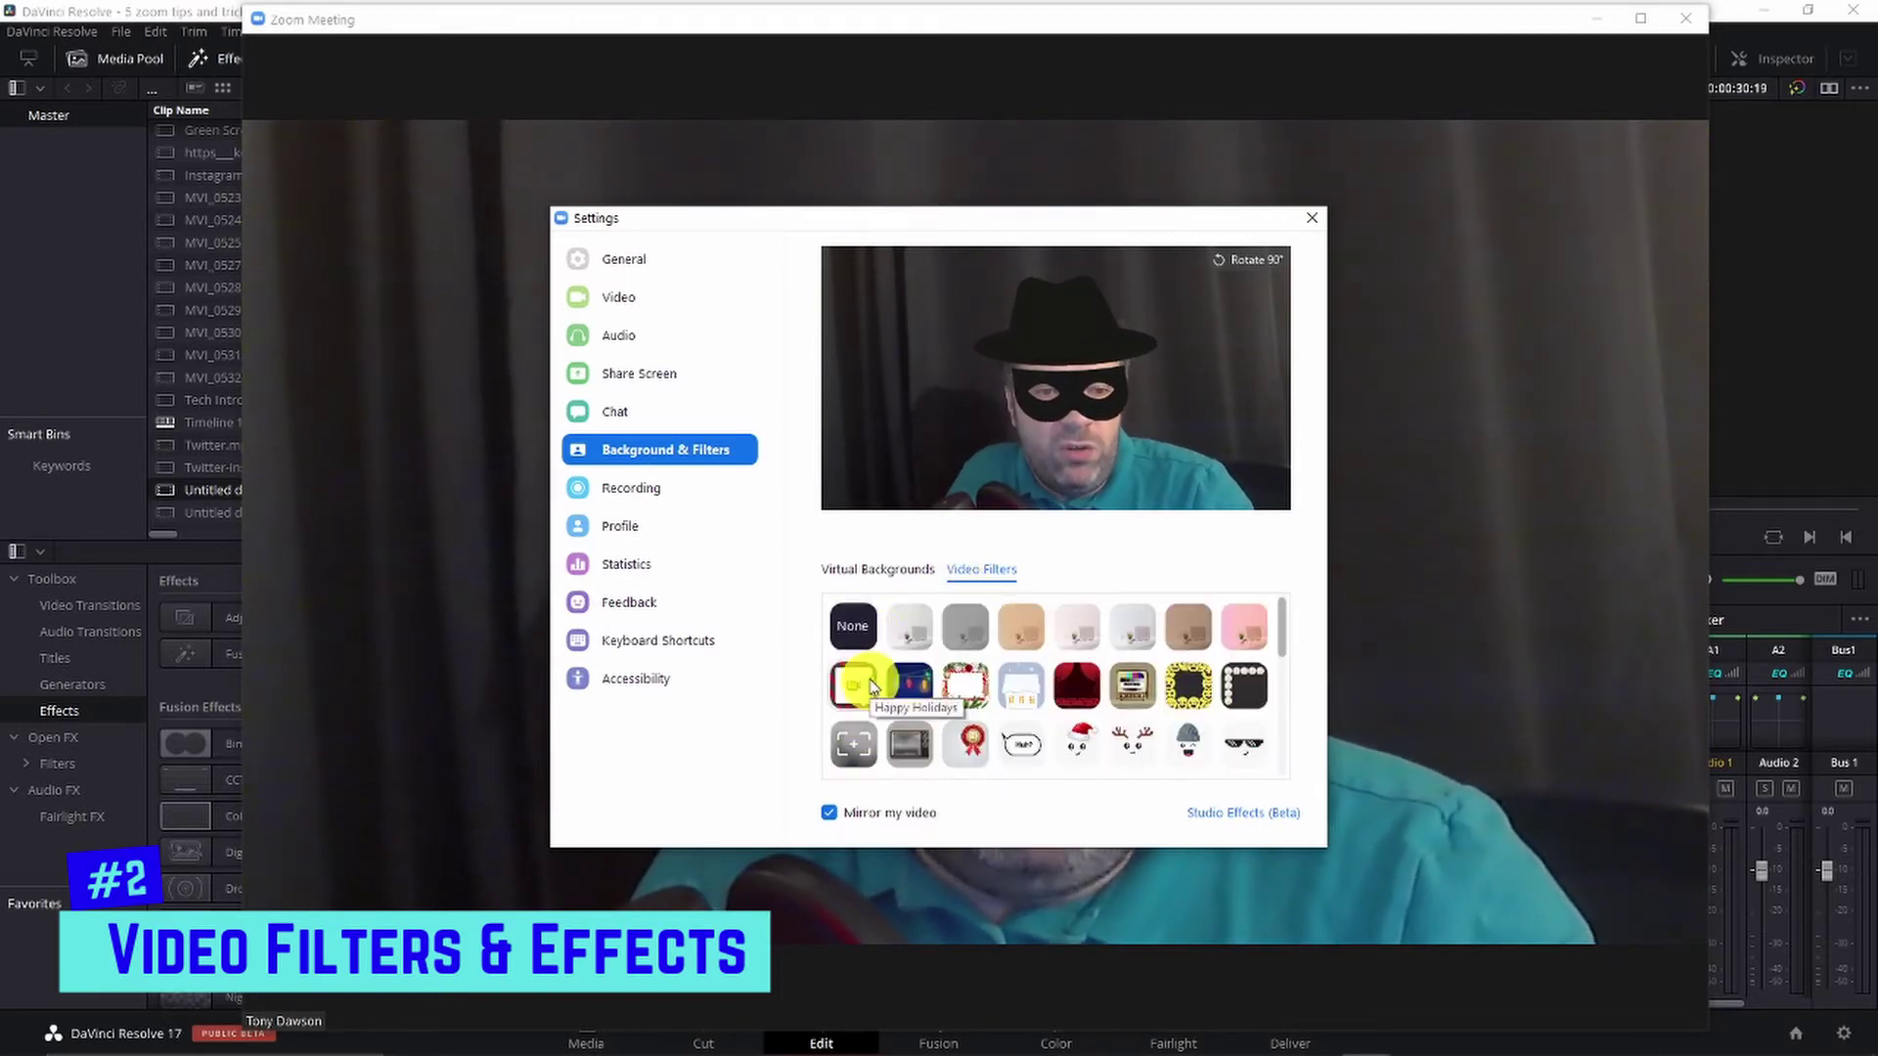
{"action": "left_click", "coordinate": [851, 626]}
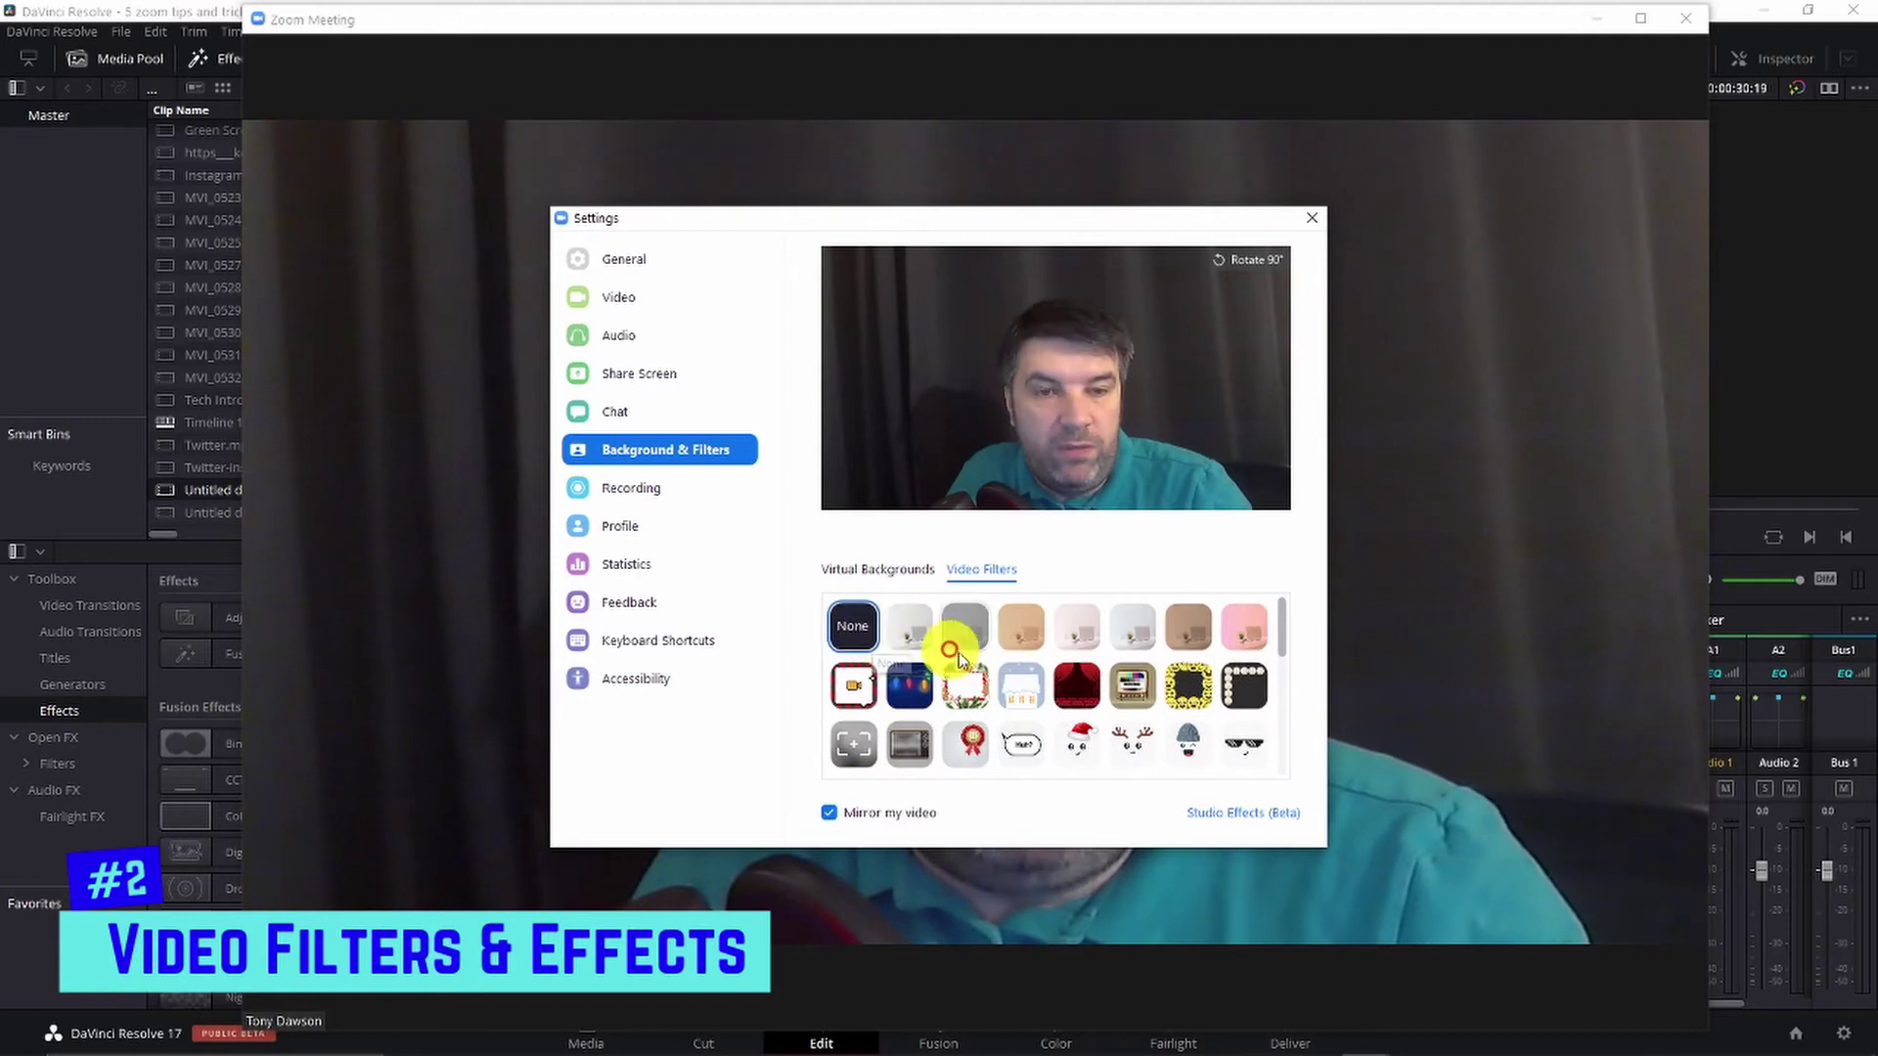
In Studio Effects, add an eyebrow style and then remove it again
{"action": "left_click", "coordinate": [1225, 814]}
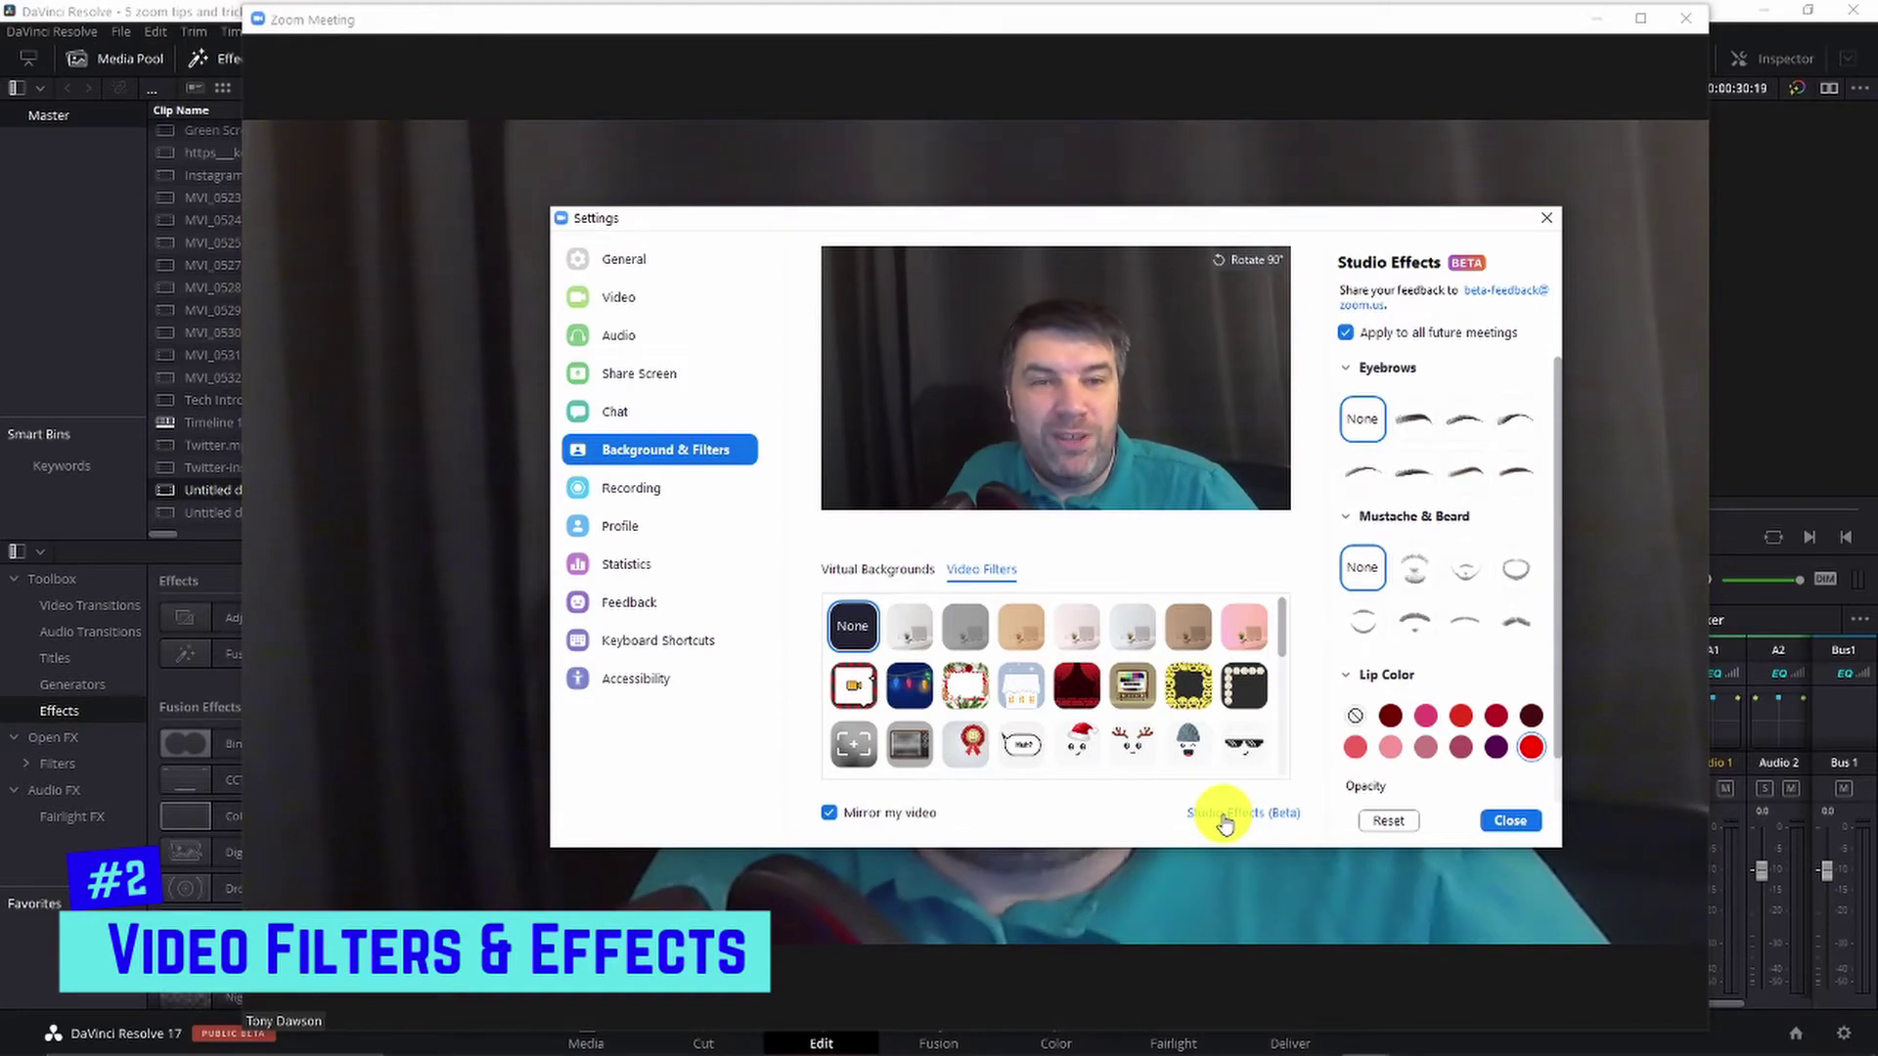
{"action": "left_click", "coordinate": [1417, 420]}
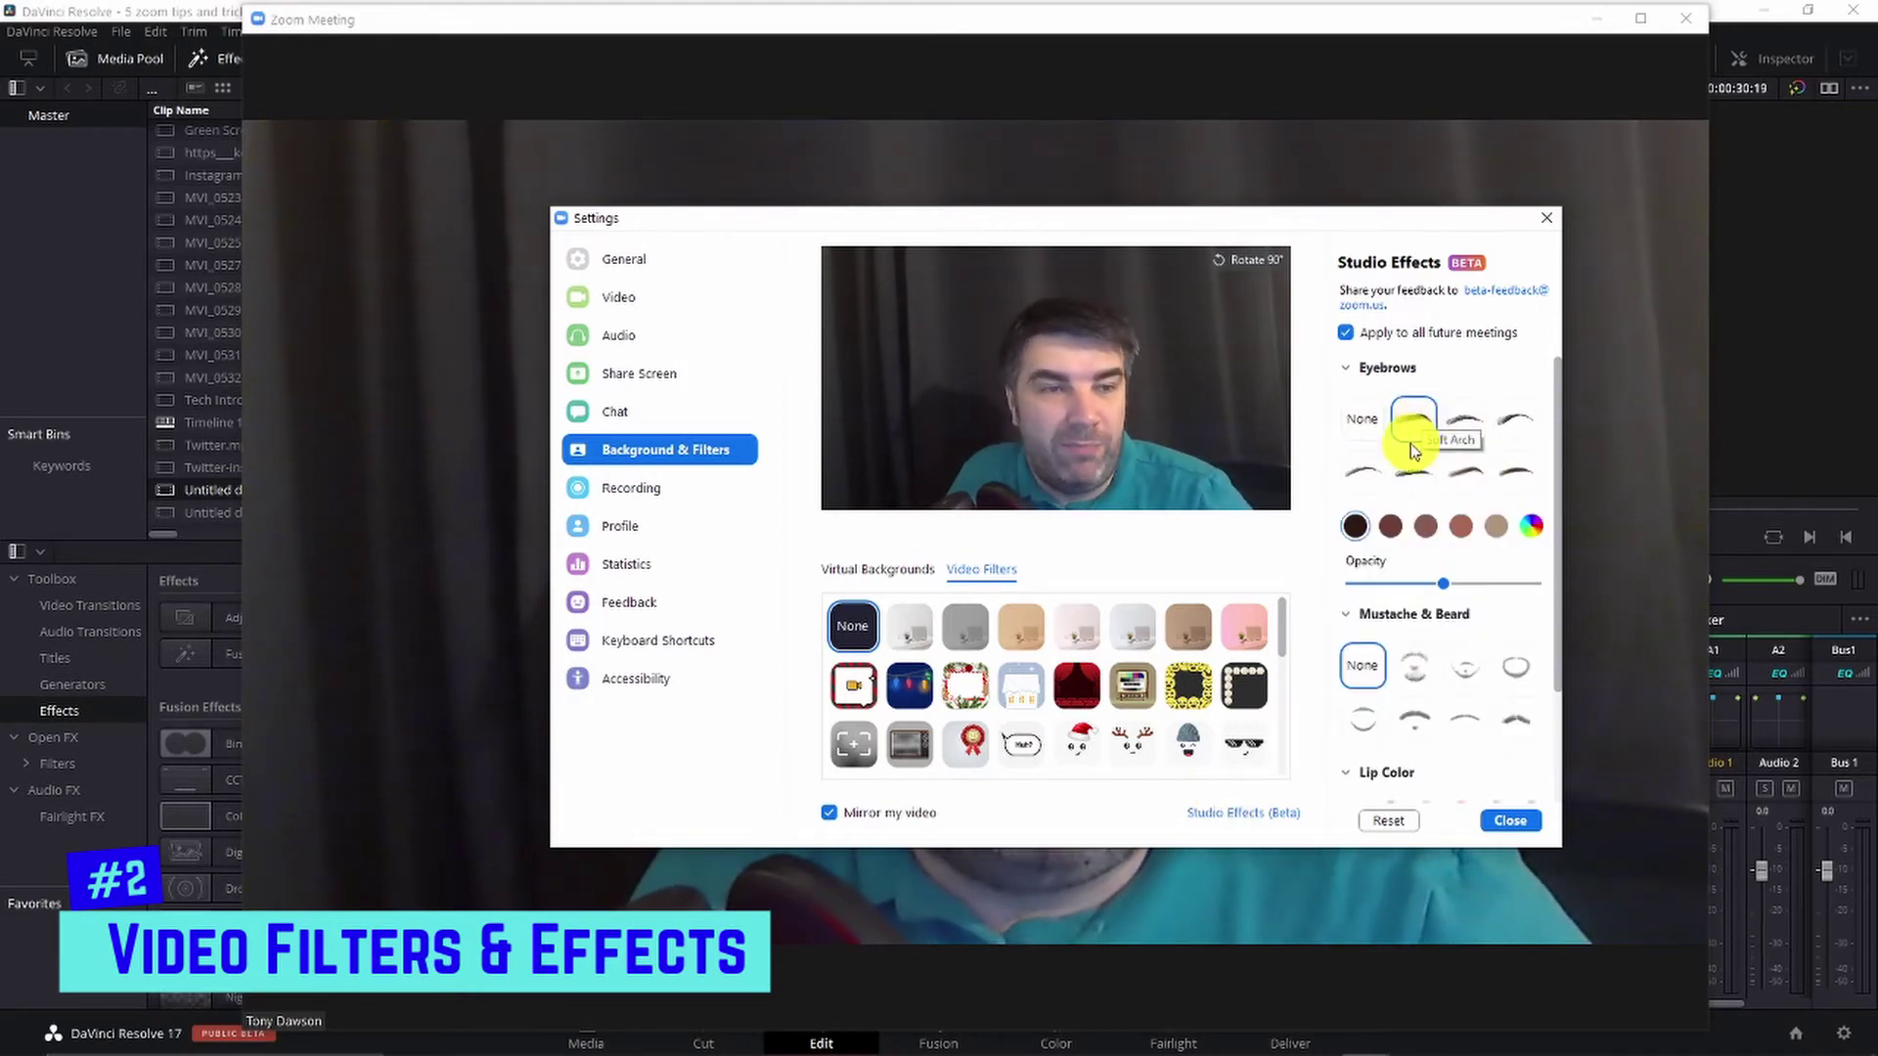
{"action": "left_click", "coordinate": [1381, 430]}
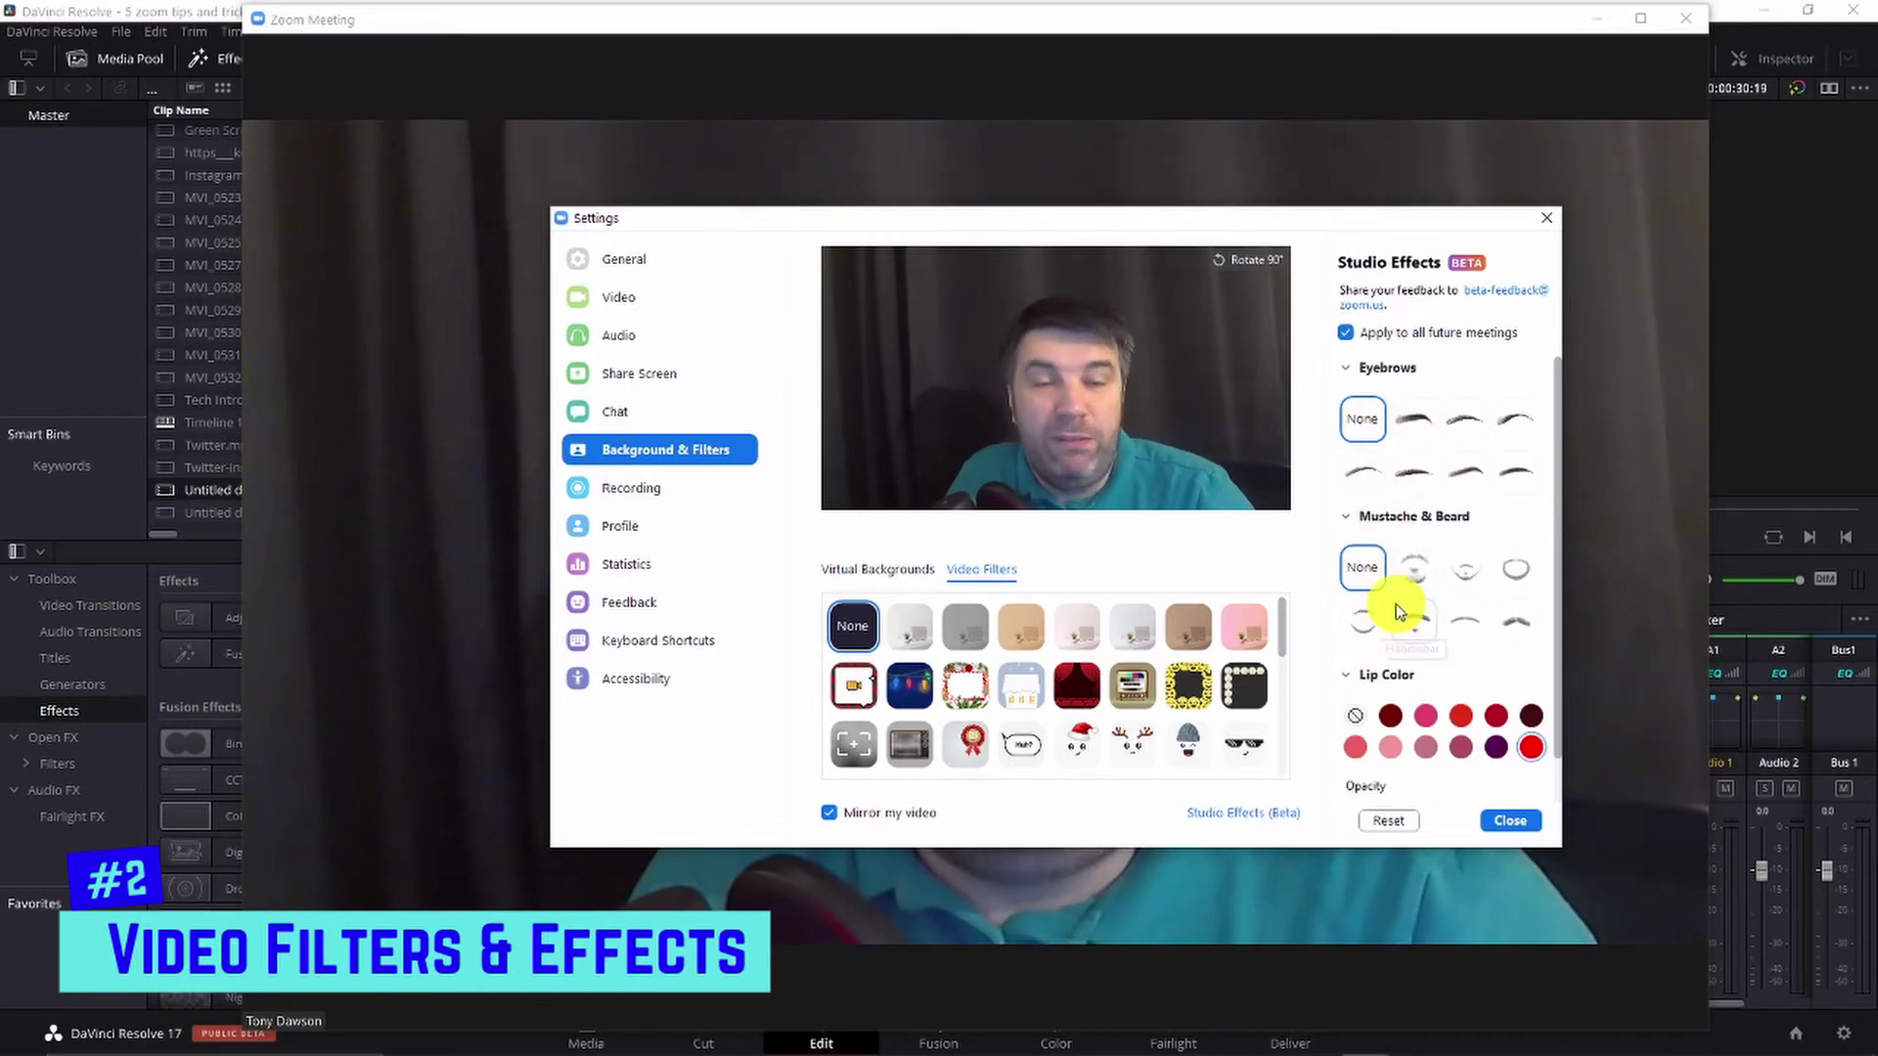
Pick a custom red lip colour in the colour chooser and confirm it
{"action": "scroll", "coordinate": [1421, 584], "scroll_direction": "down", "scroll_amount": 1}
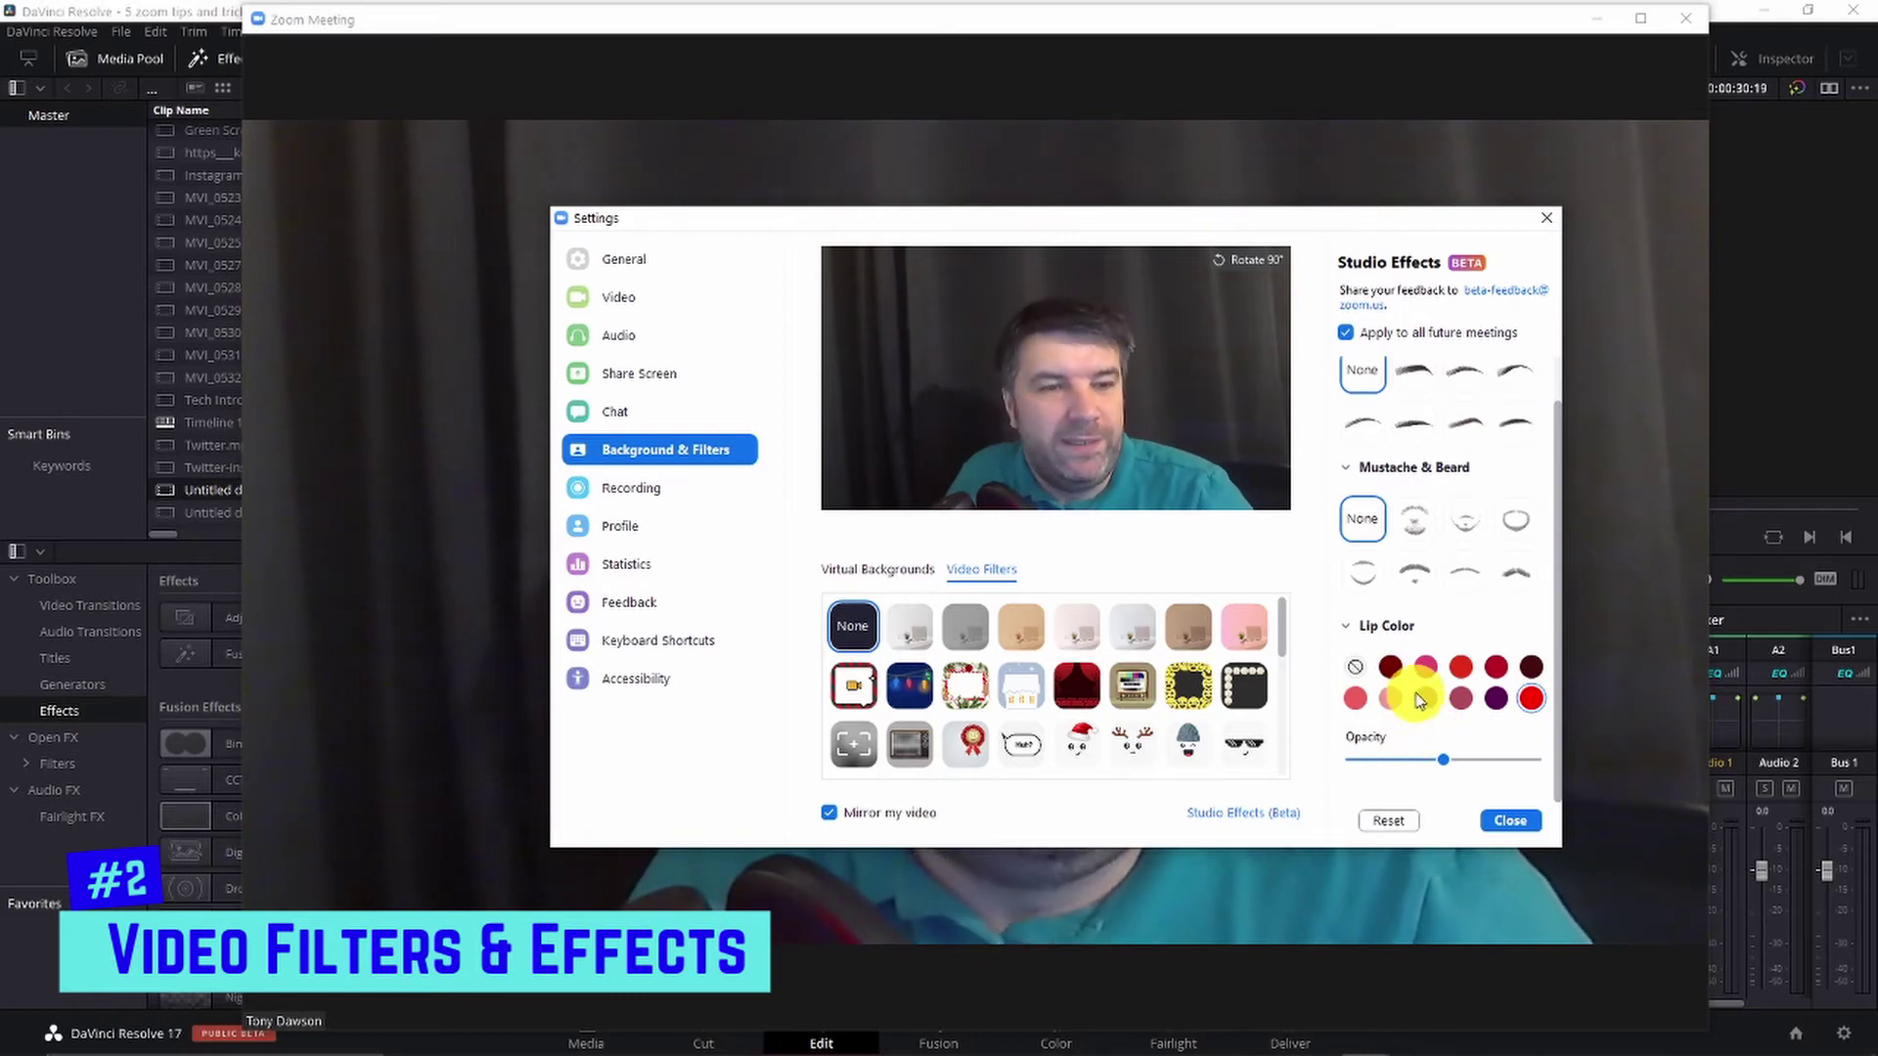
{"action": "left_click", "coordinate": [1529, 700]}
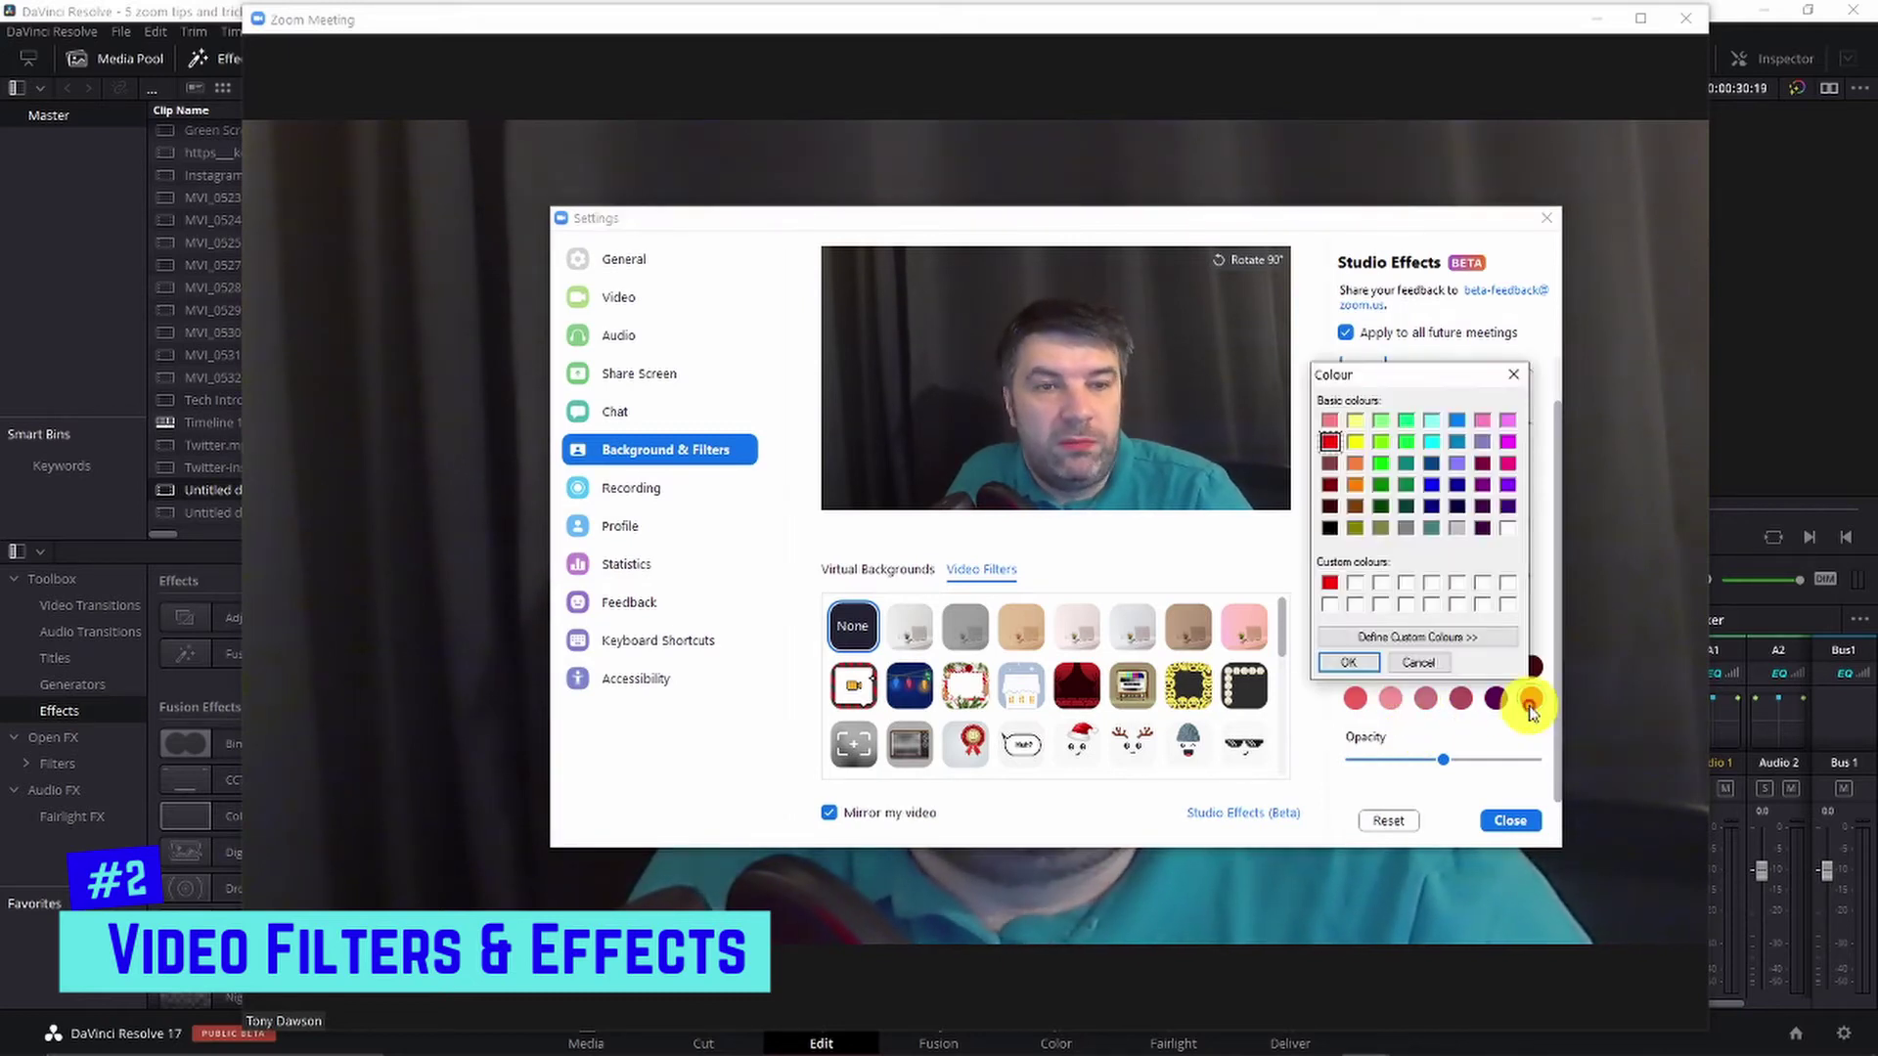
{"action": "left_click", "coordinate": [1349, 663]}
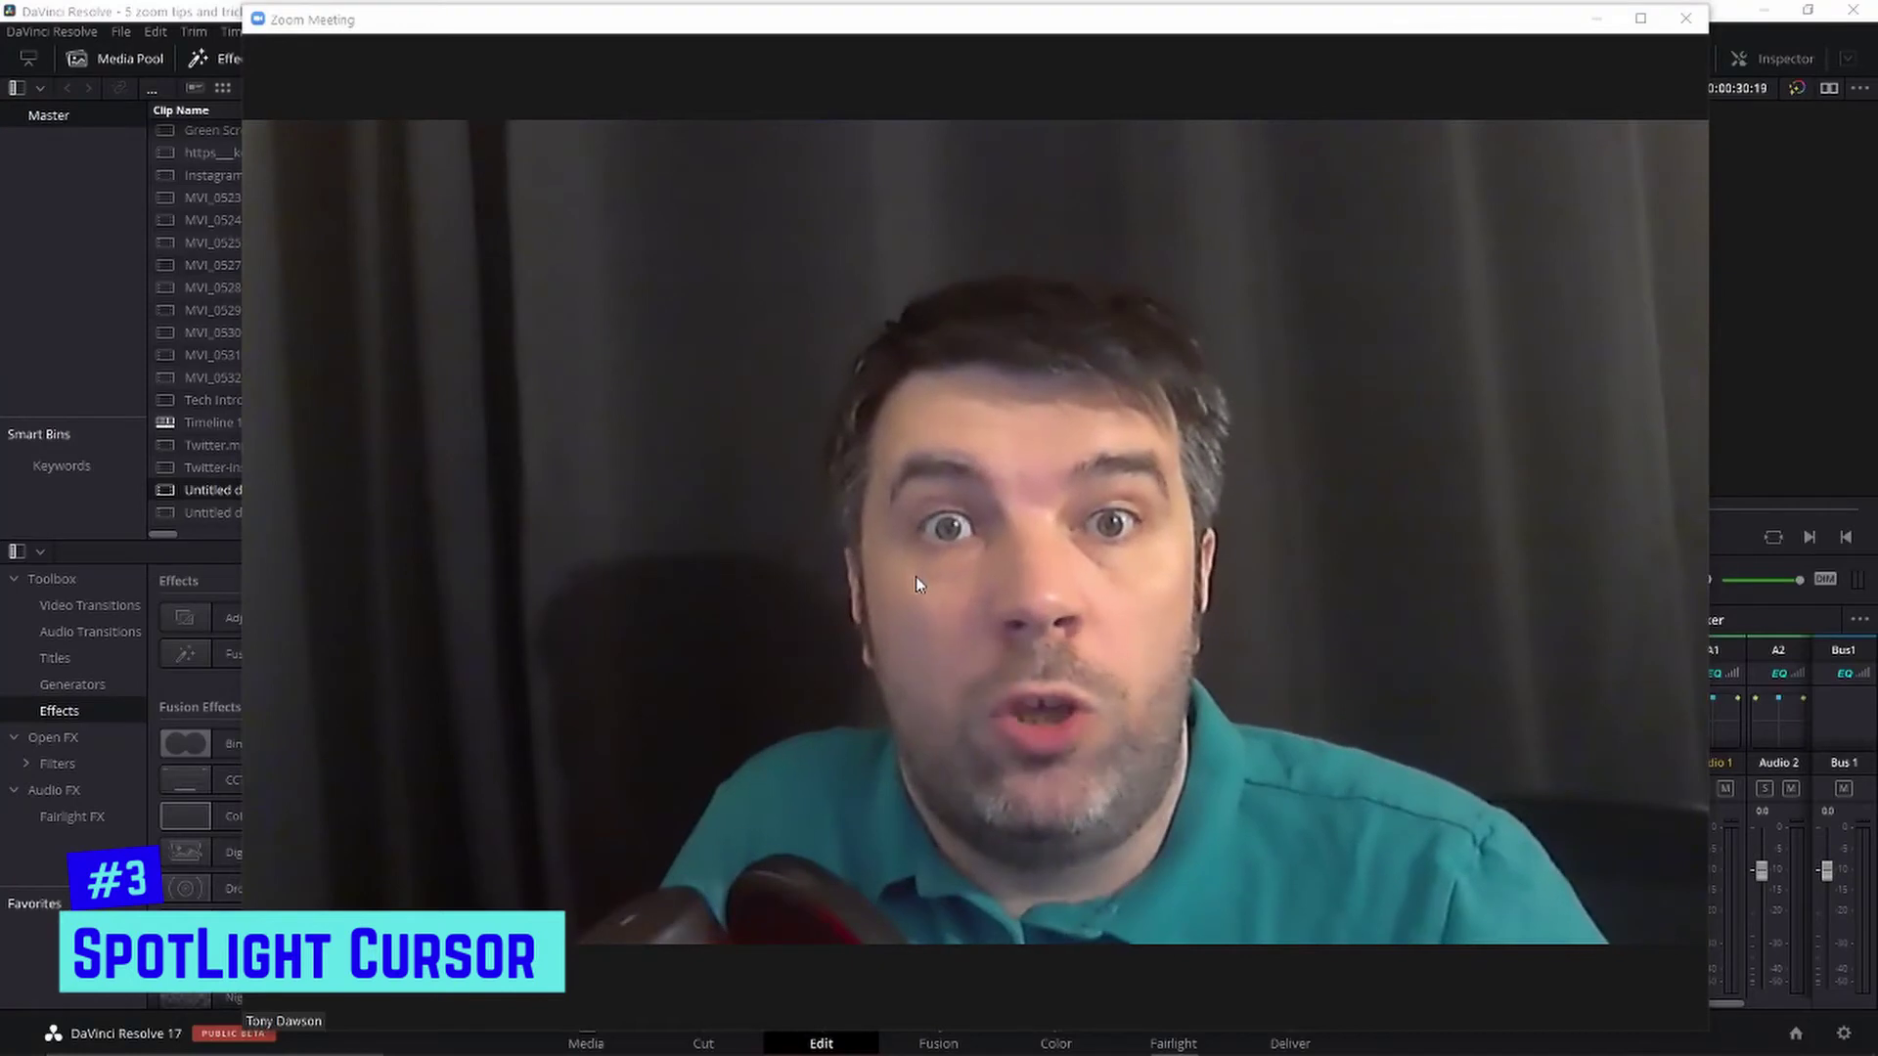
Choose Whiteboard from the Share Screen options to share a blank whiteboard
{"action": "mouse_move", "coordinate": [470, 754]}
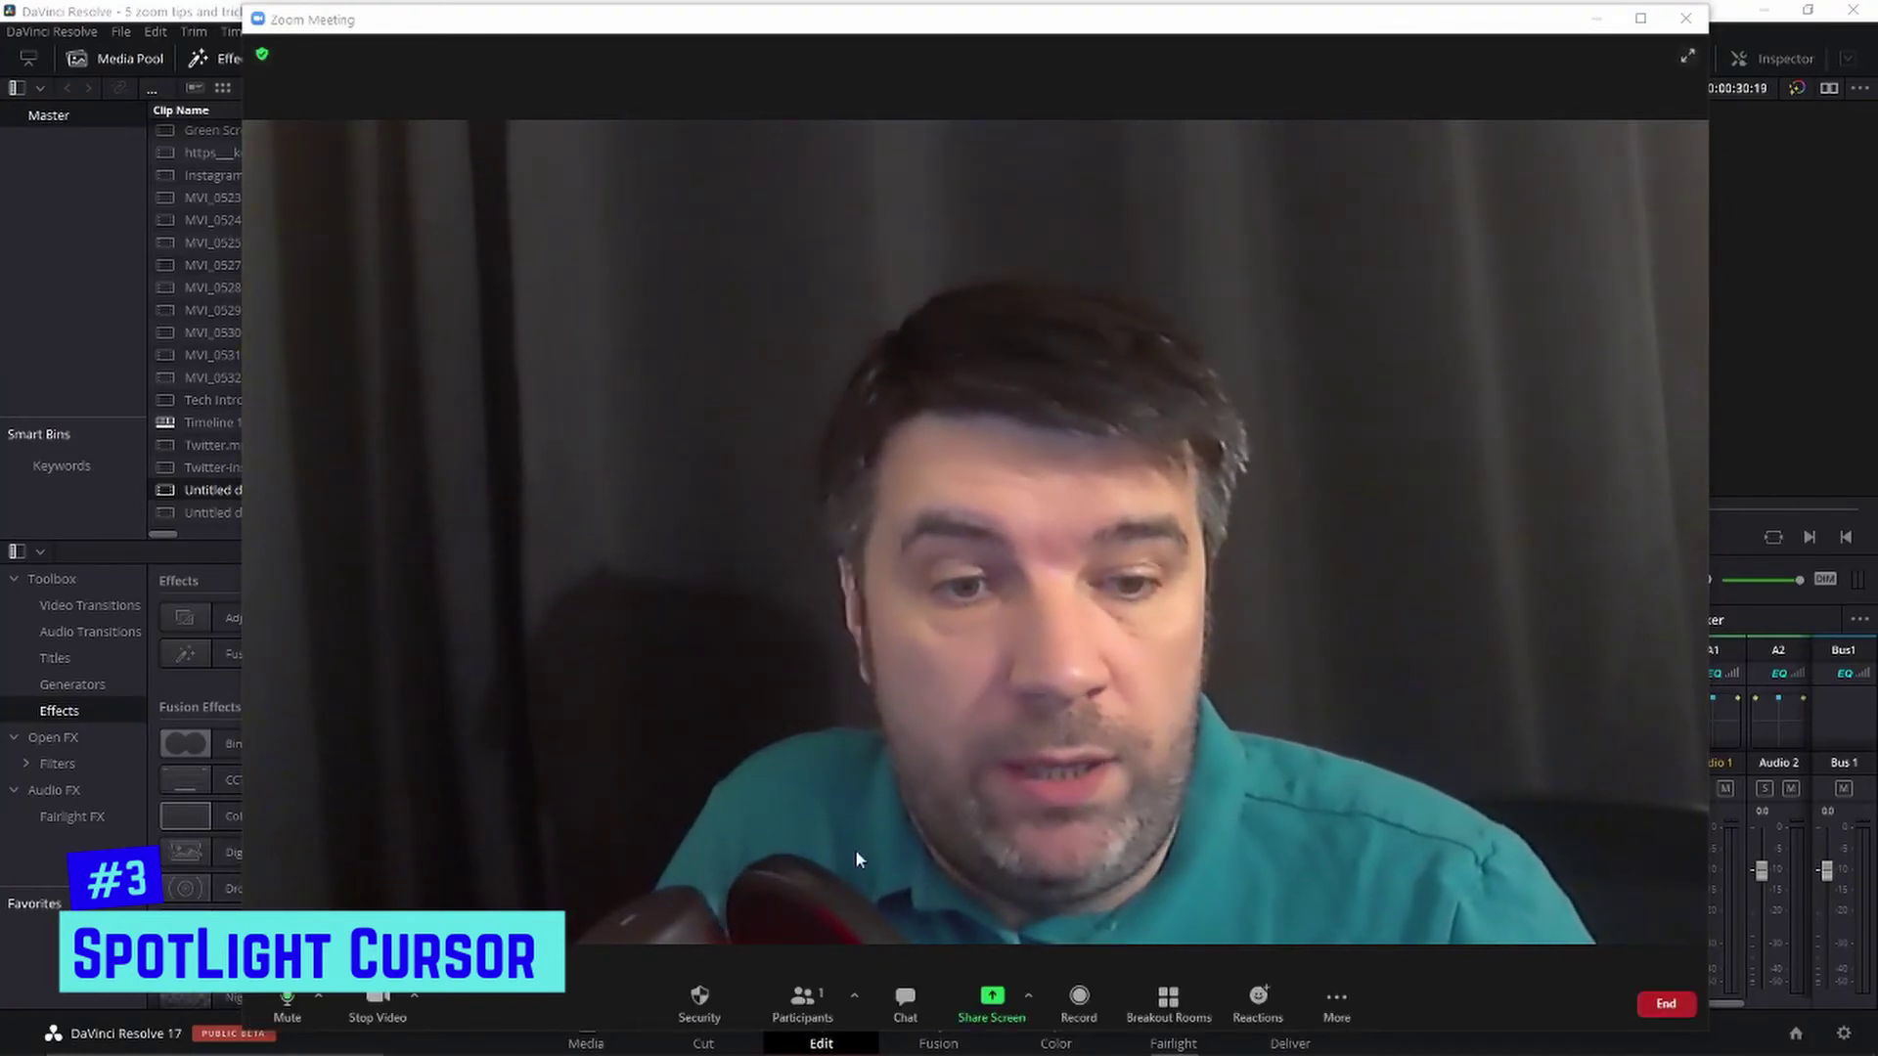
{"action": "left_click", "coordinate": [983, 994]}
{"action": "left_click", "coordinate": [1055, 382]}
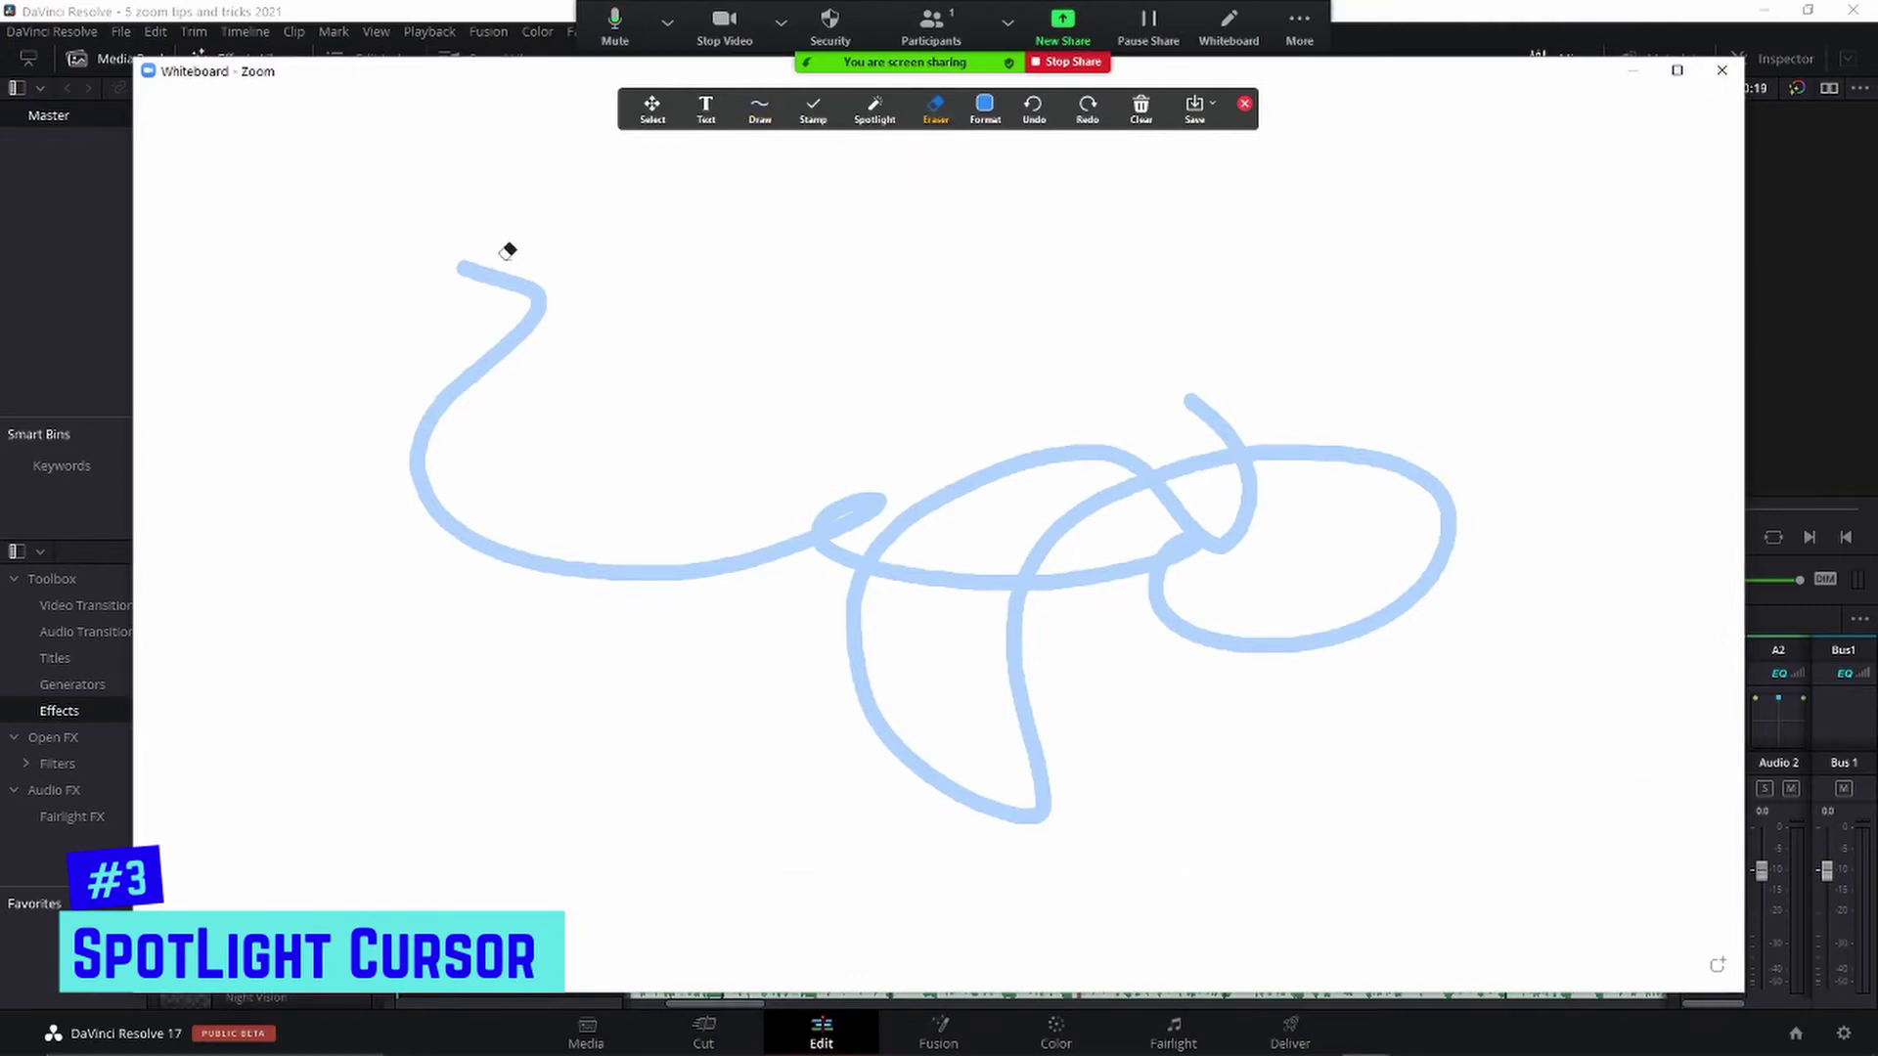
Erase the scribble and draw a fresh blue curve with a Draw pen
{"action": "left_click_drag", "start_coordinate": [519, 250], "coordinate": [519, 295]}
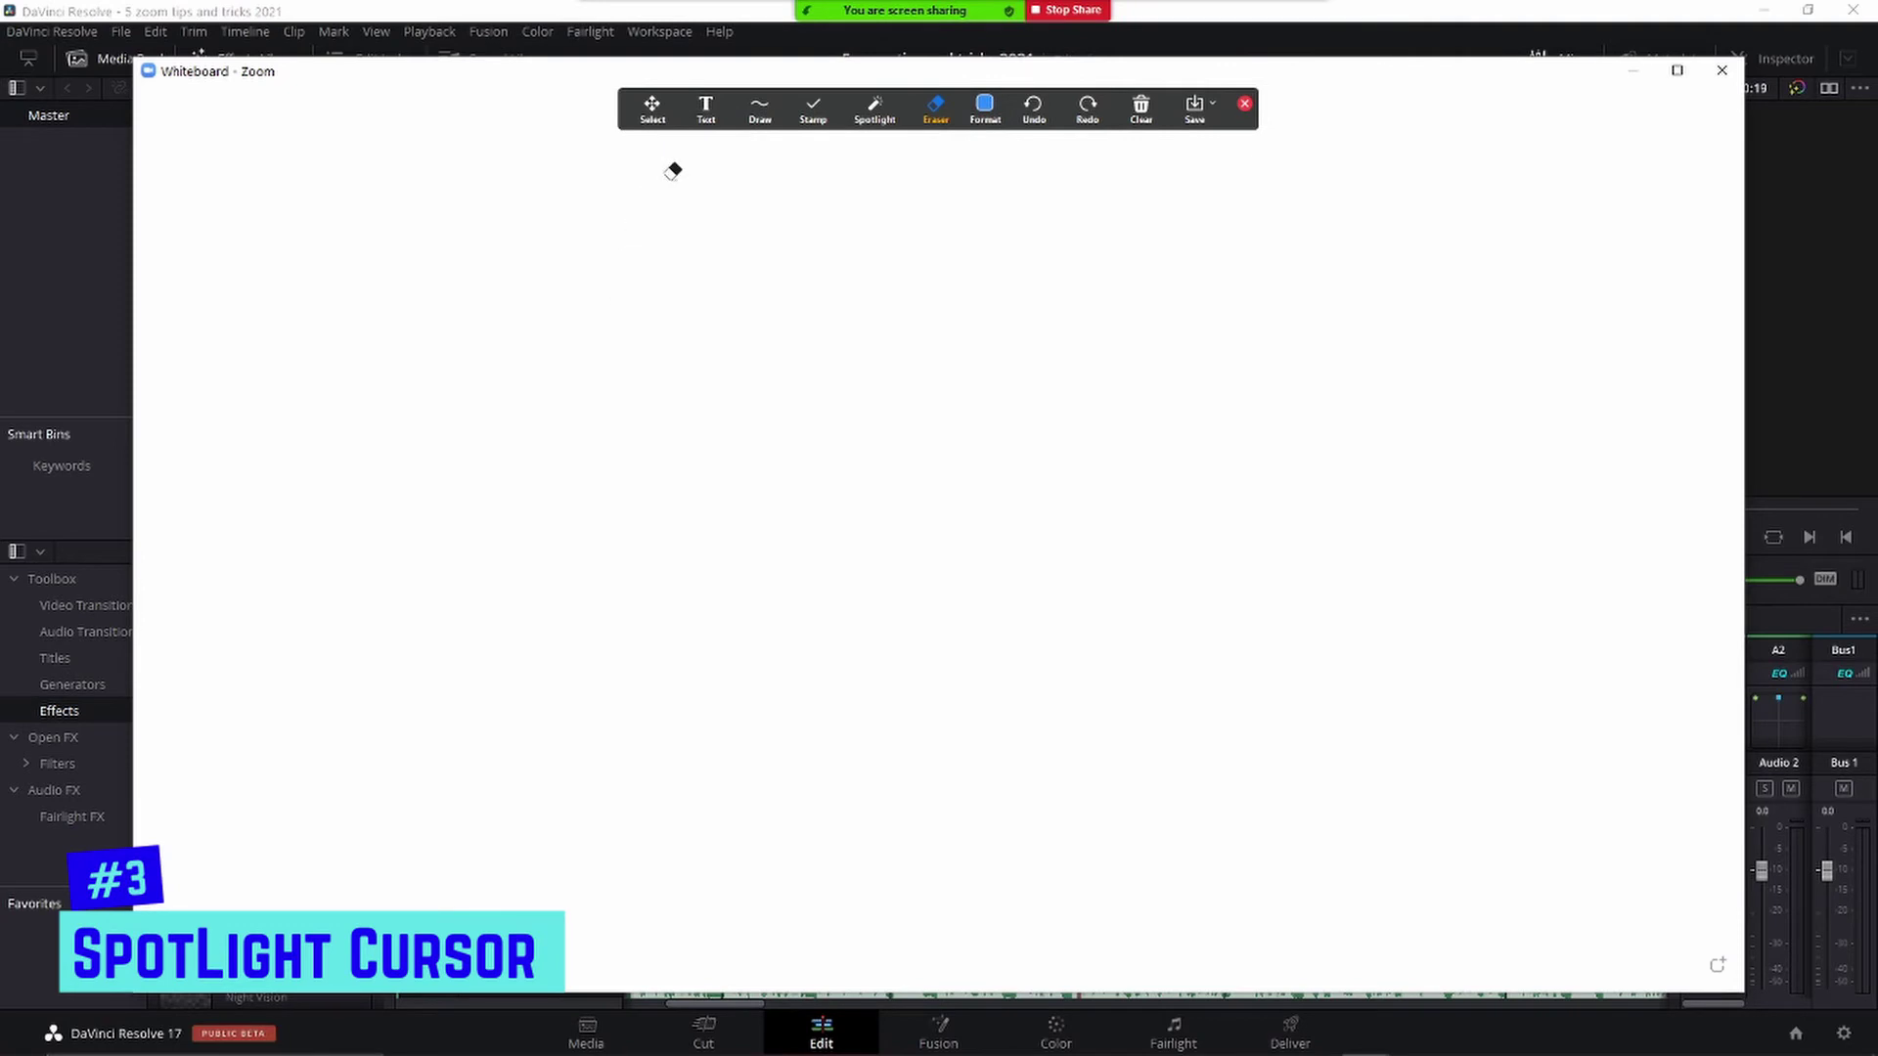
{"action": "left_click", "coordinate": [760, 108]}
{"action": "left_click", "coordinate": [755, 191]}
{"action": "mouse_move", "coordinate": [546, 214]}
{"action": "left_mouse_down"}
{"action": "mouse_move", "coordinate": [766, 574]}
{"action": "mouse_move", "coordinate": [669, 688]}
{"action": "left_mouse_up"}
Open Stamp, return to Select, then turn on the Spotlight pointer
{"action": "left_click", "coordinate": [815, 115]}
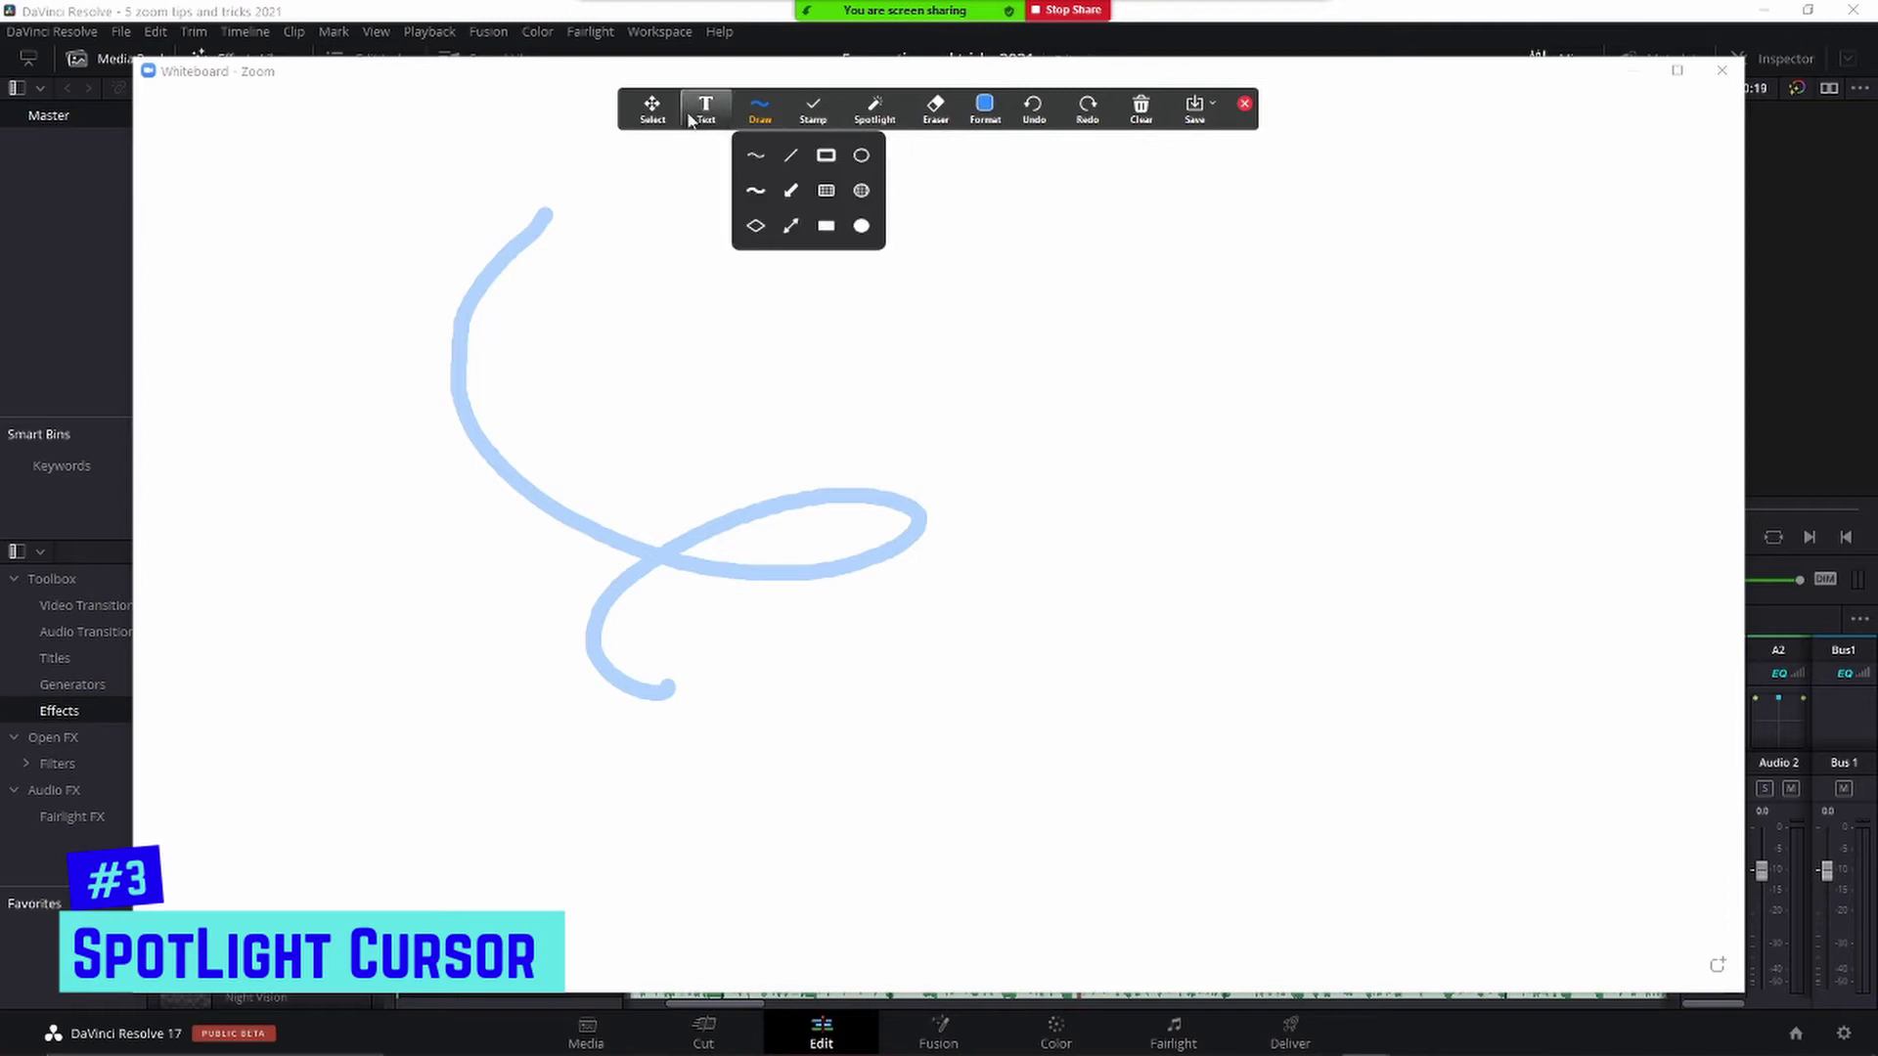
{"action": "left_click", "coordinate": [646, 113]}
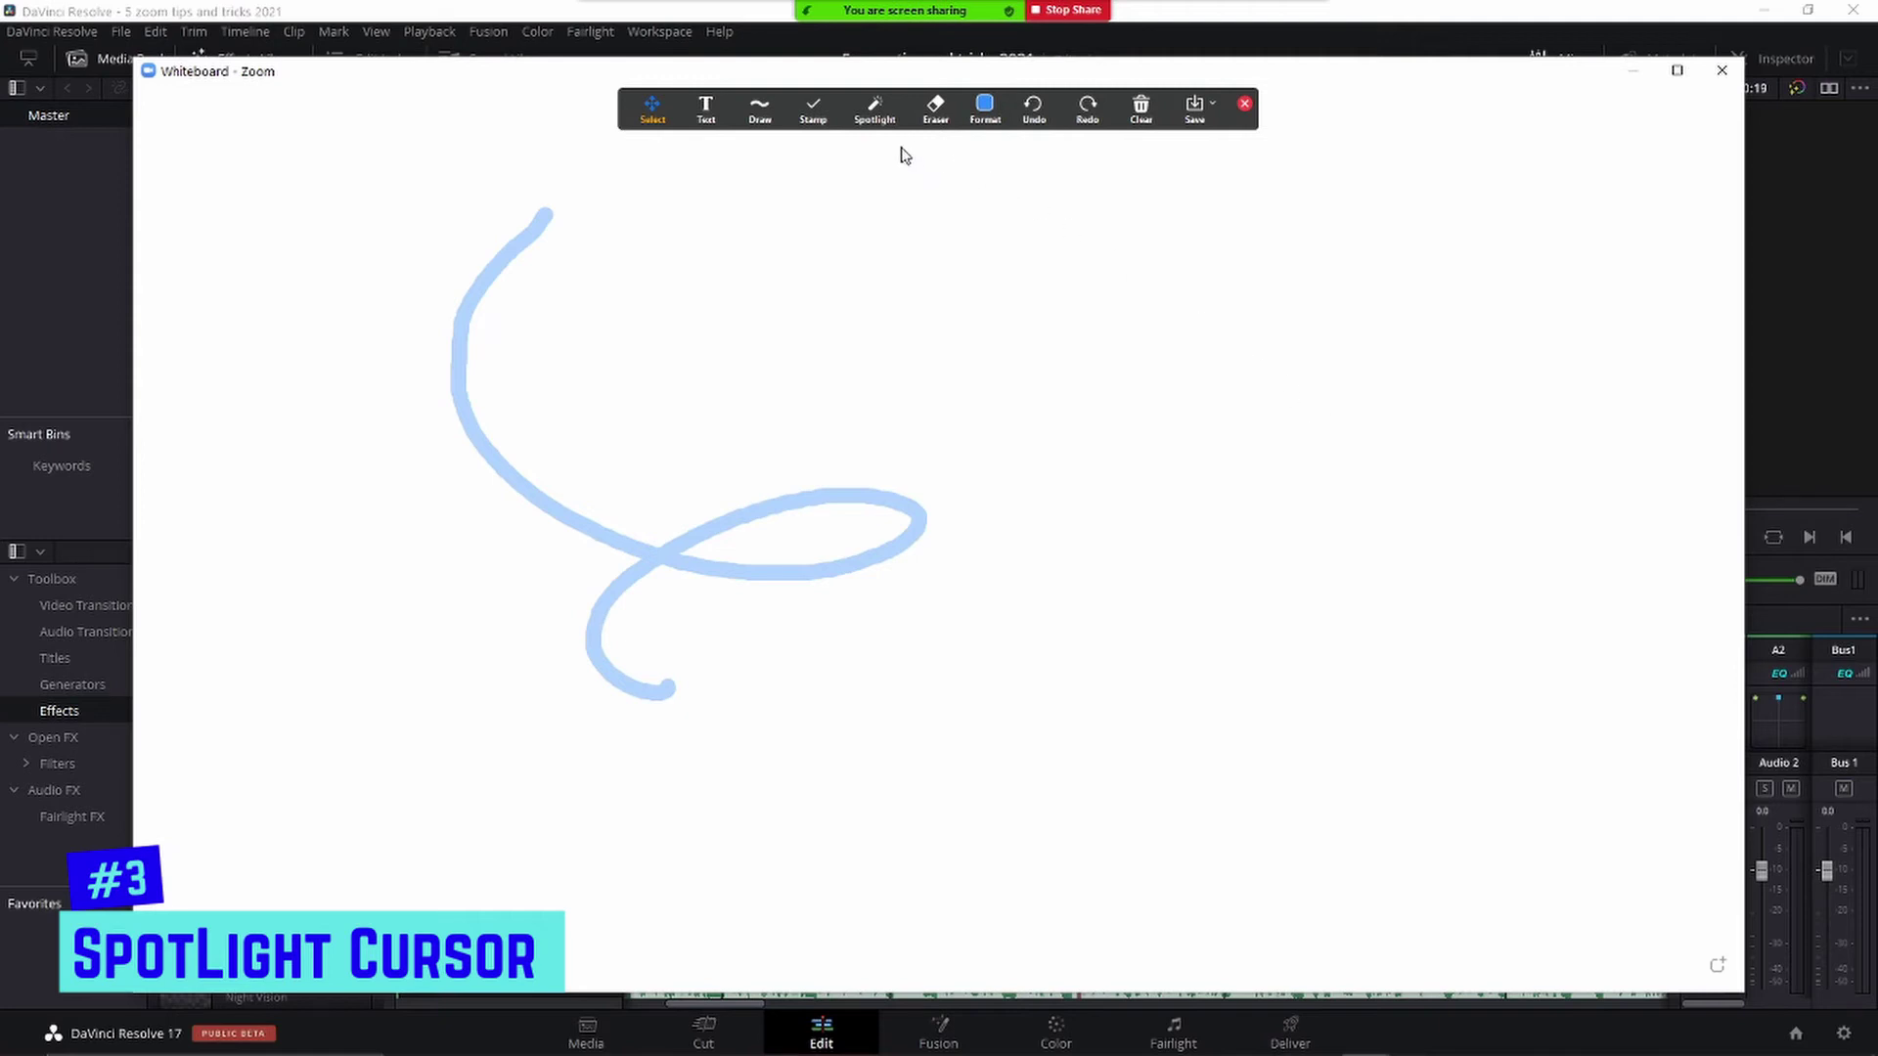
{"action": "left_click", "coordinate": [865, 155]}
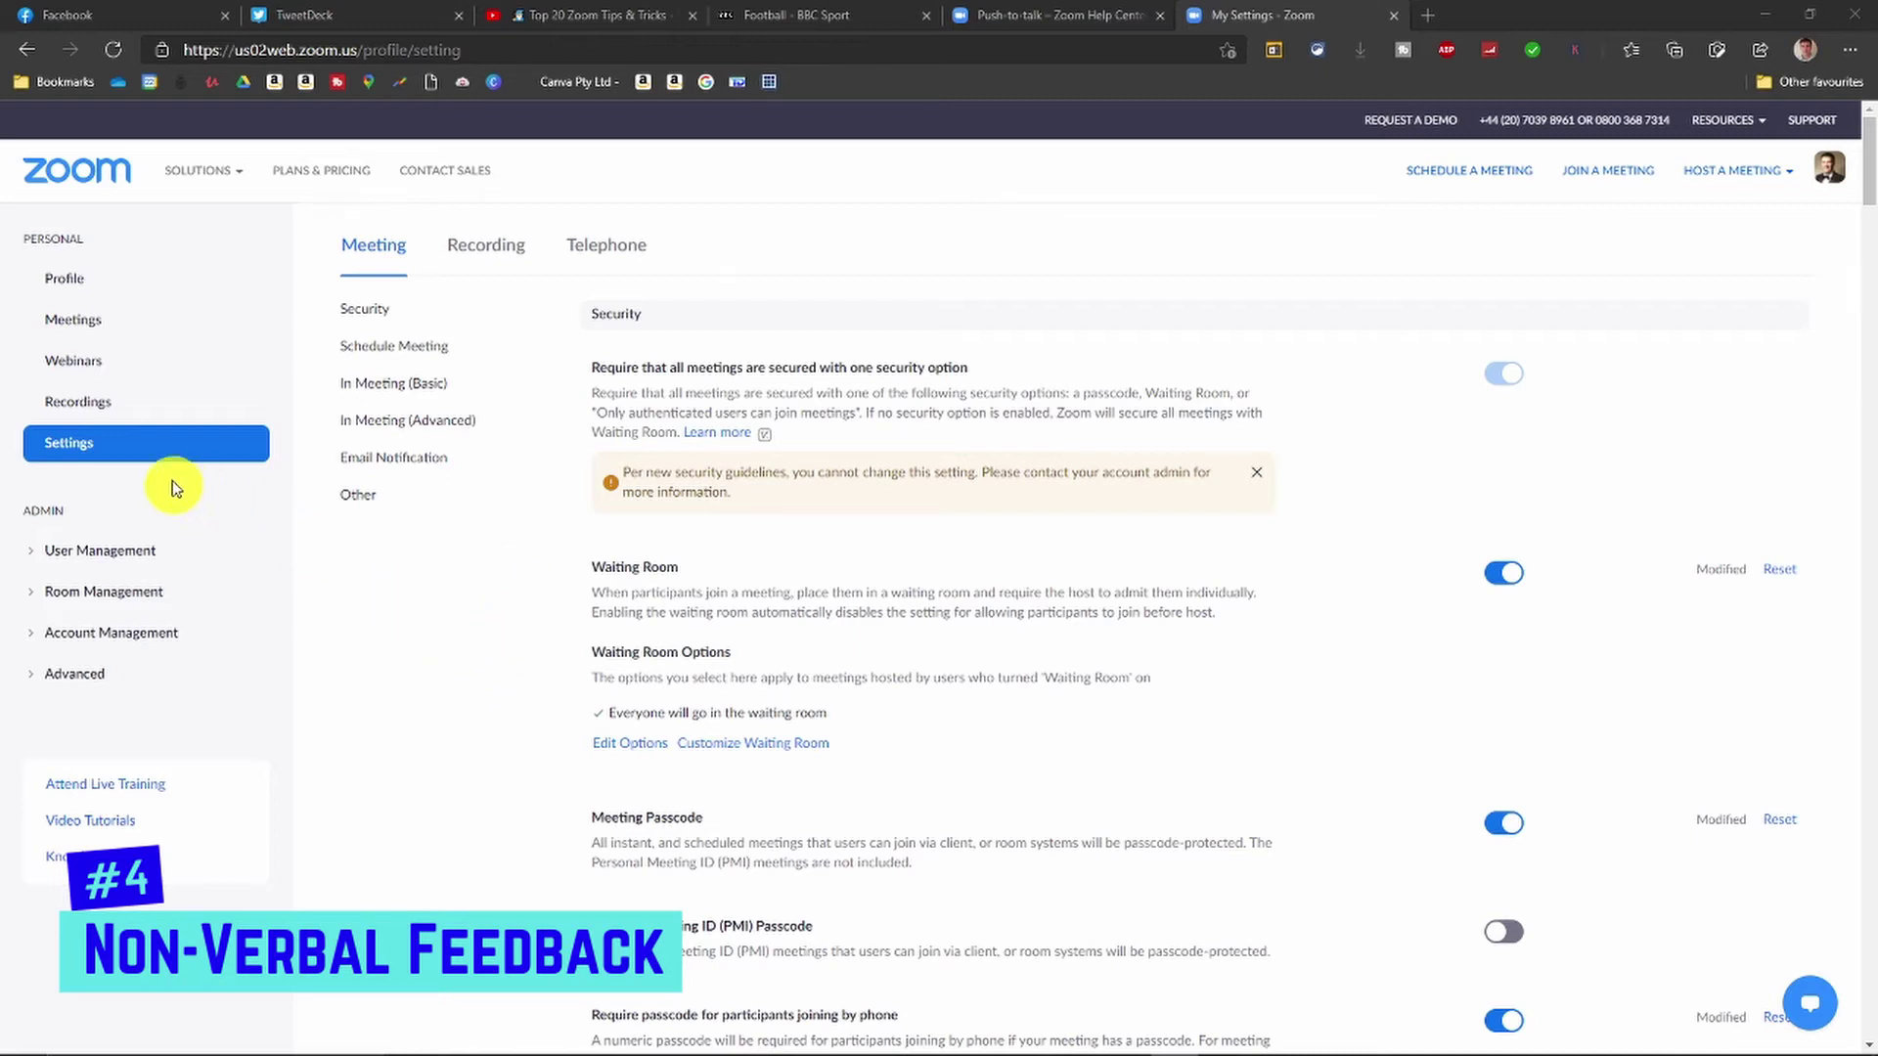
Jump to In Meeting (Basic) and scroll down to confirm Non-verbal feedback is on
{"action": "left_click", "coordinate": [377, 383]}
{"action": "scroll", "coordinate": [521, 501], "scroll_direction": "down", "scroll_amount": 9}
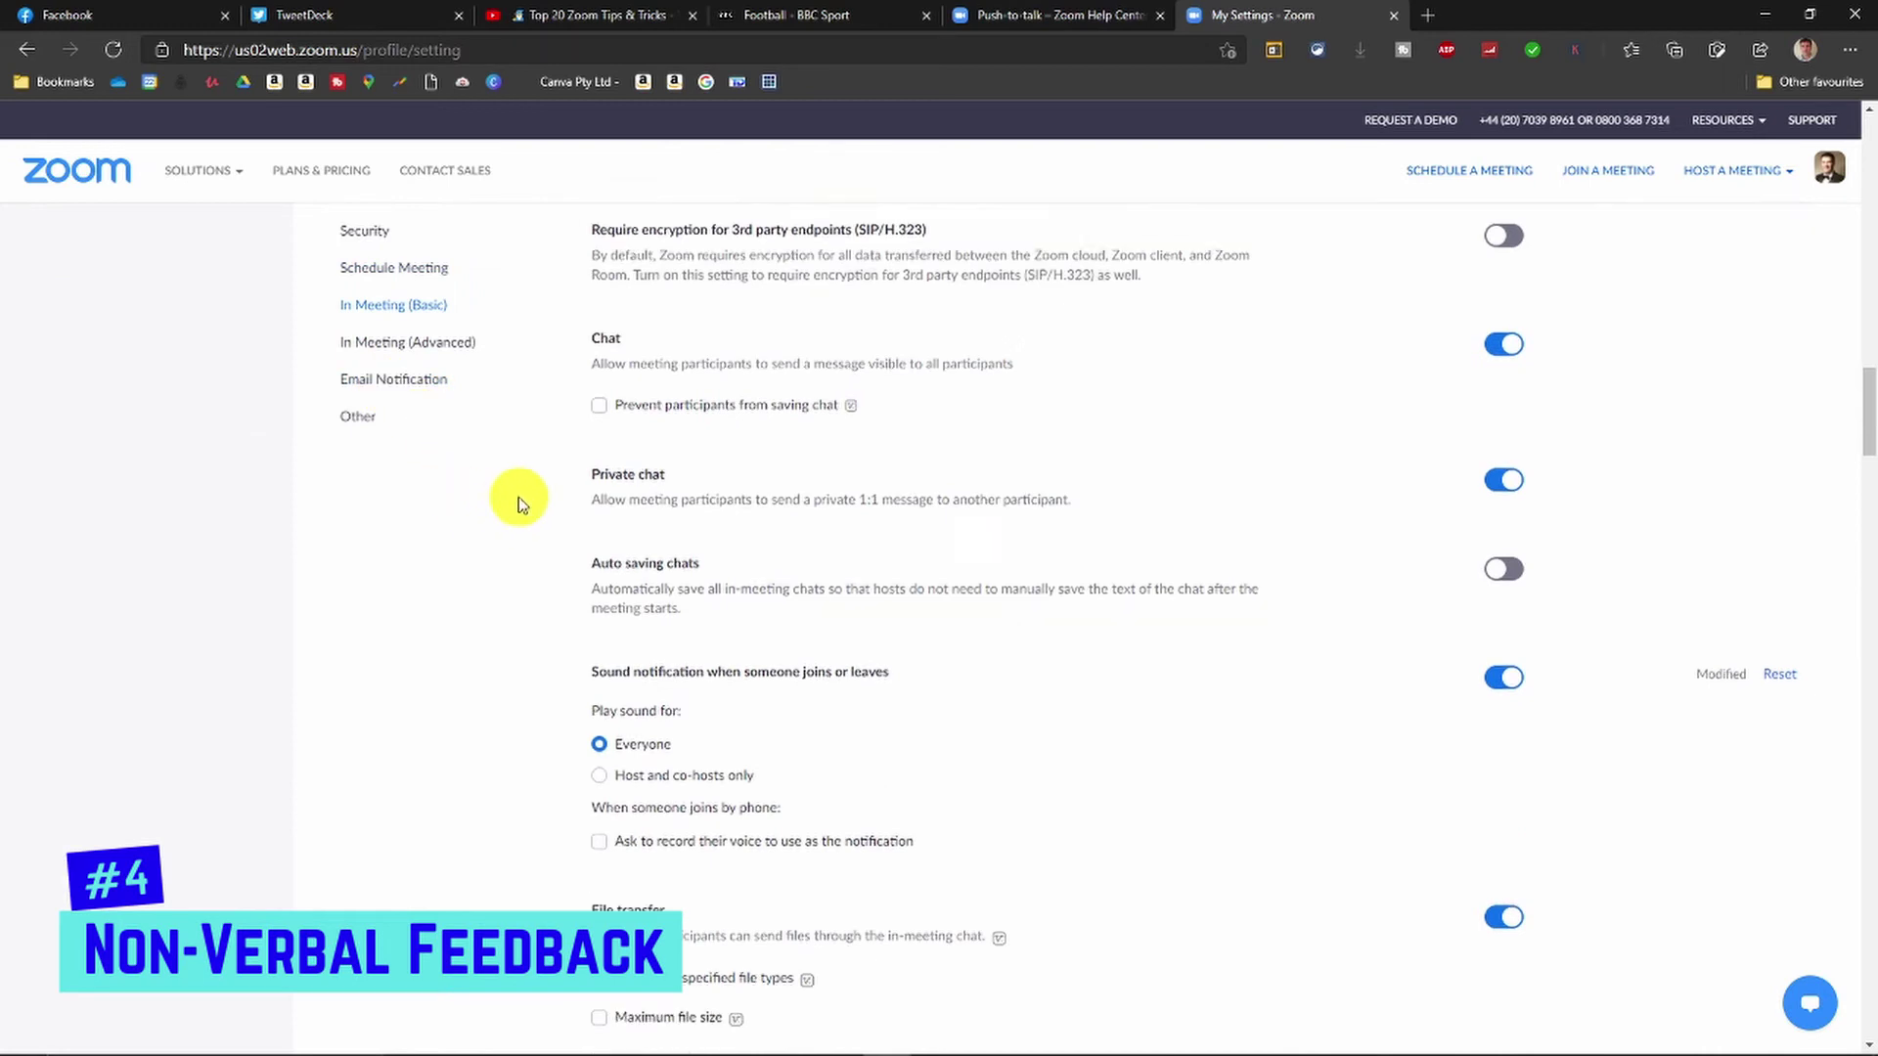
{"action": "scroll", "coordinate": [539, 510], "scroll_direction": "down", "scroll_amount": 10}
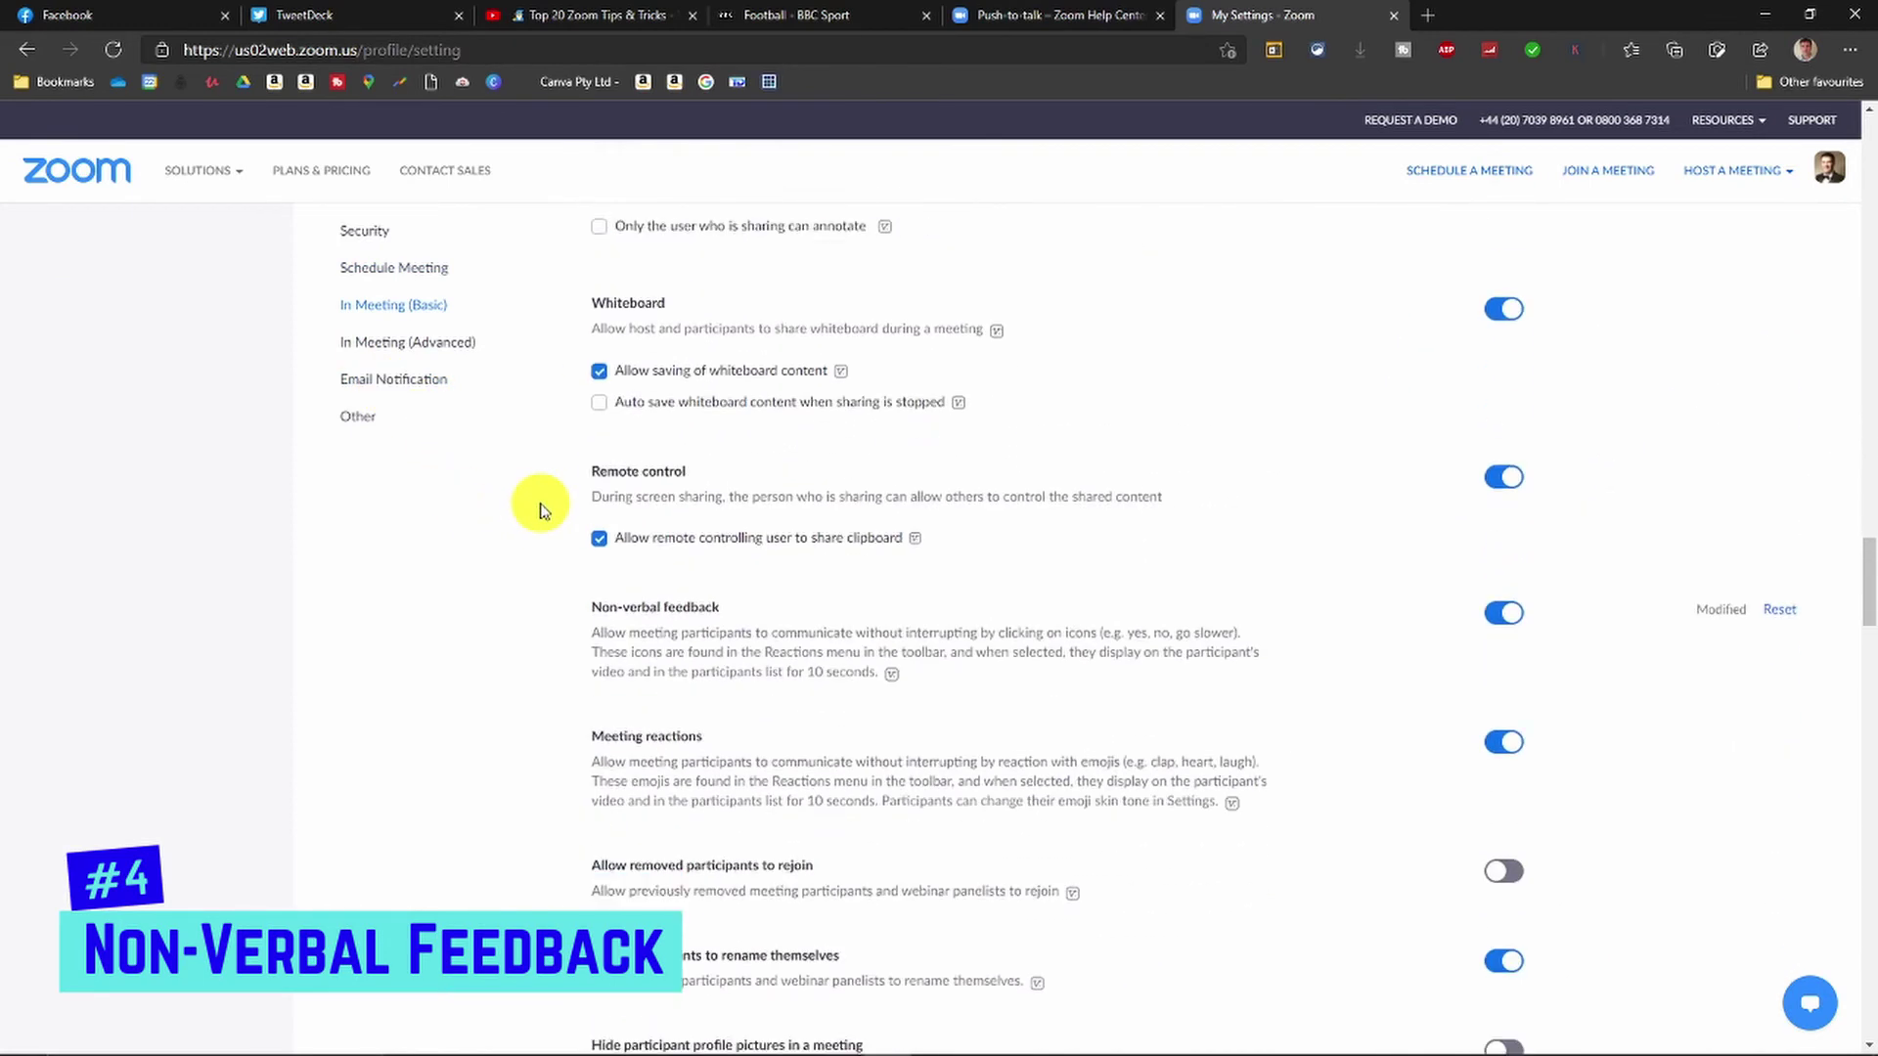
{"action": "scroll", "coordinate": [539, 509], "scroll_direction": "down", "scroll_amount": 3}
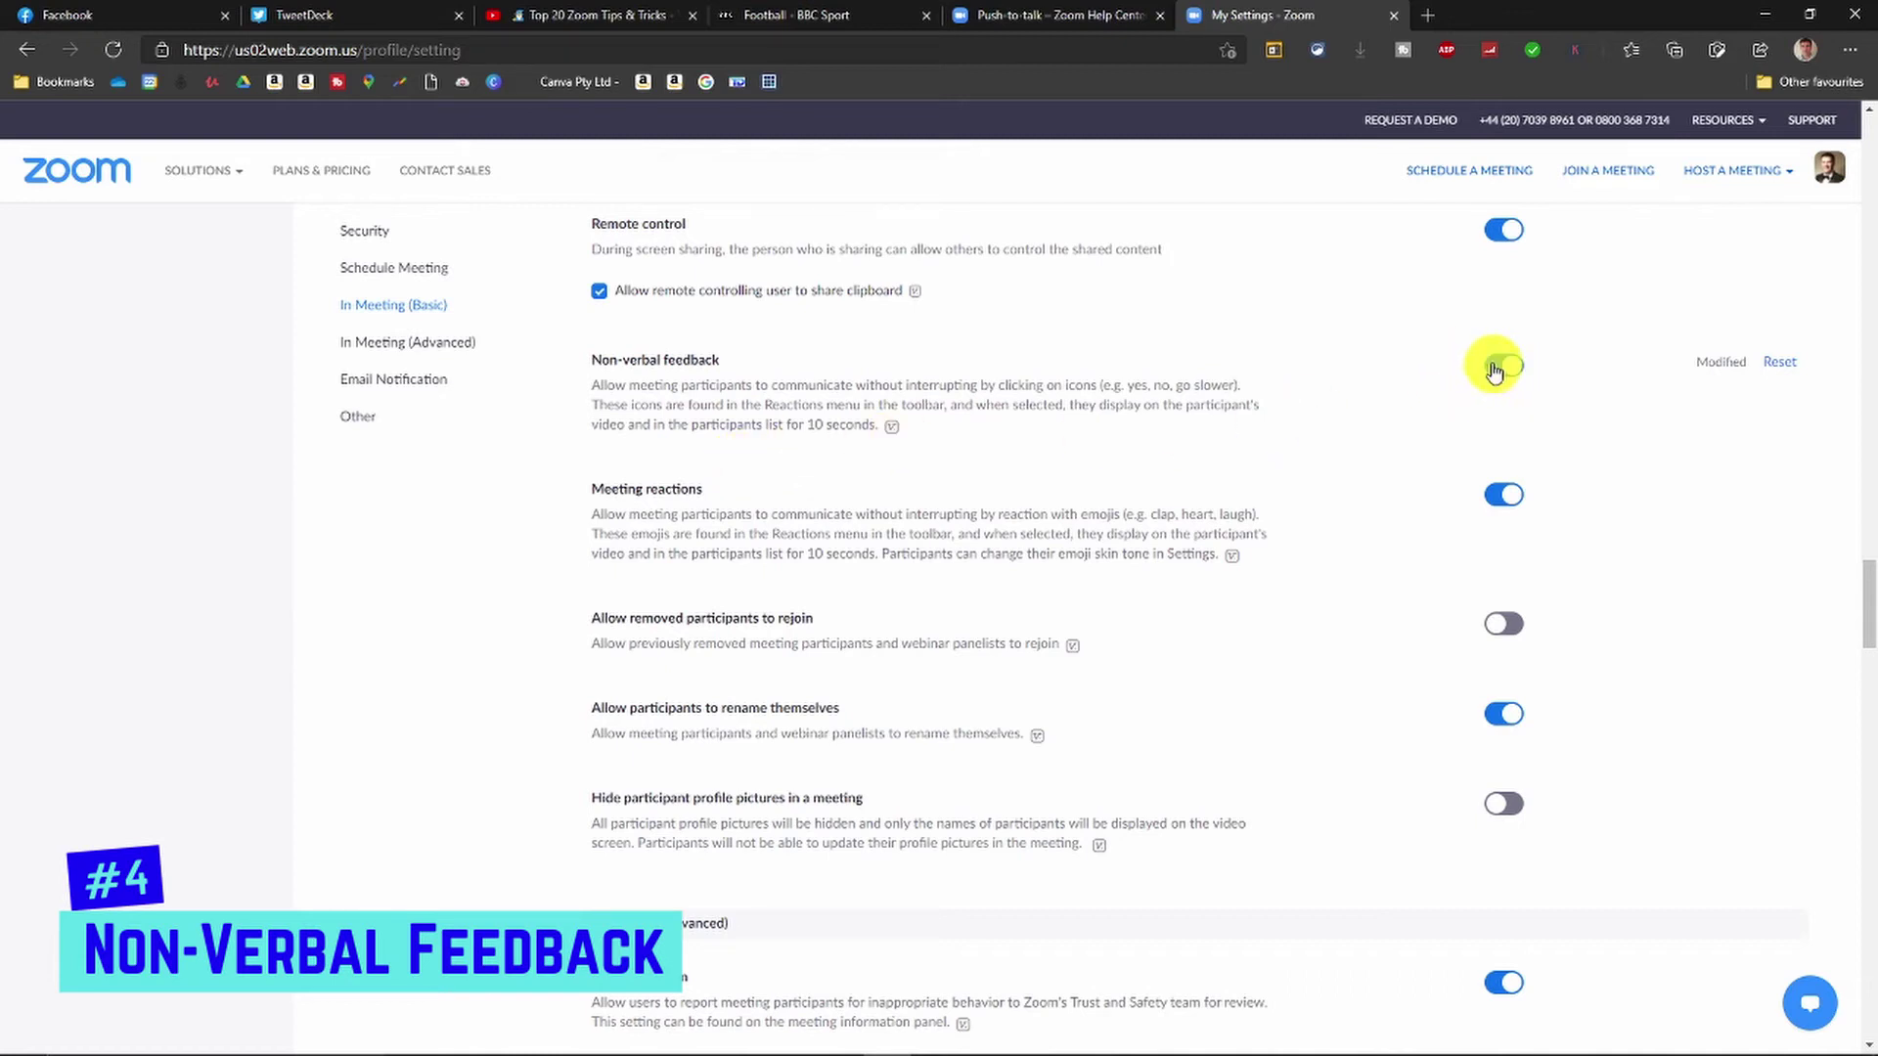
Bring the meeting window back to the front and send a green Yes reaction
{"action": "mouse_move", "coordinate": [1335, 1046]}
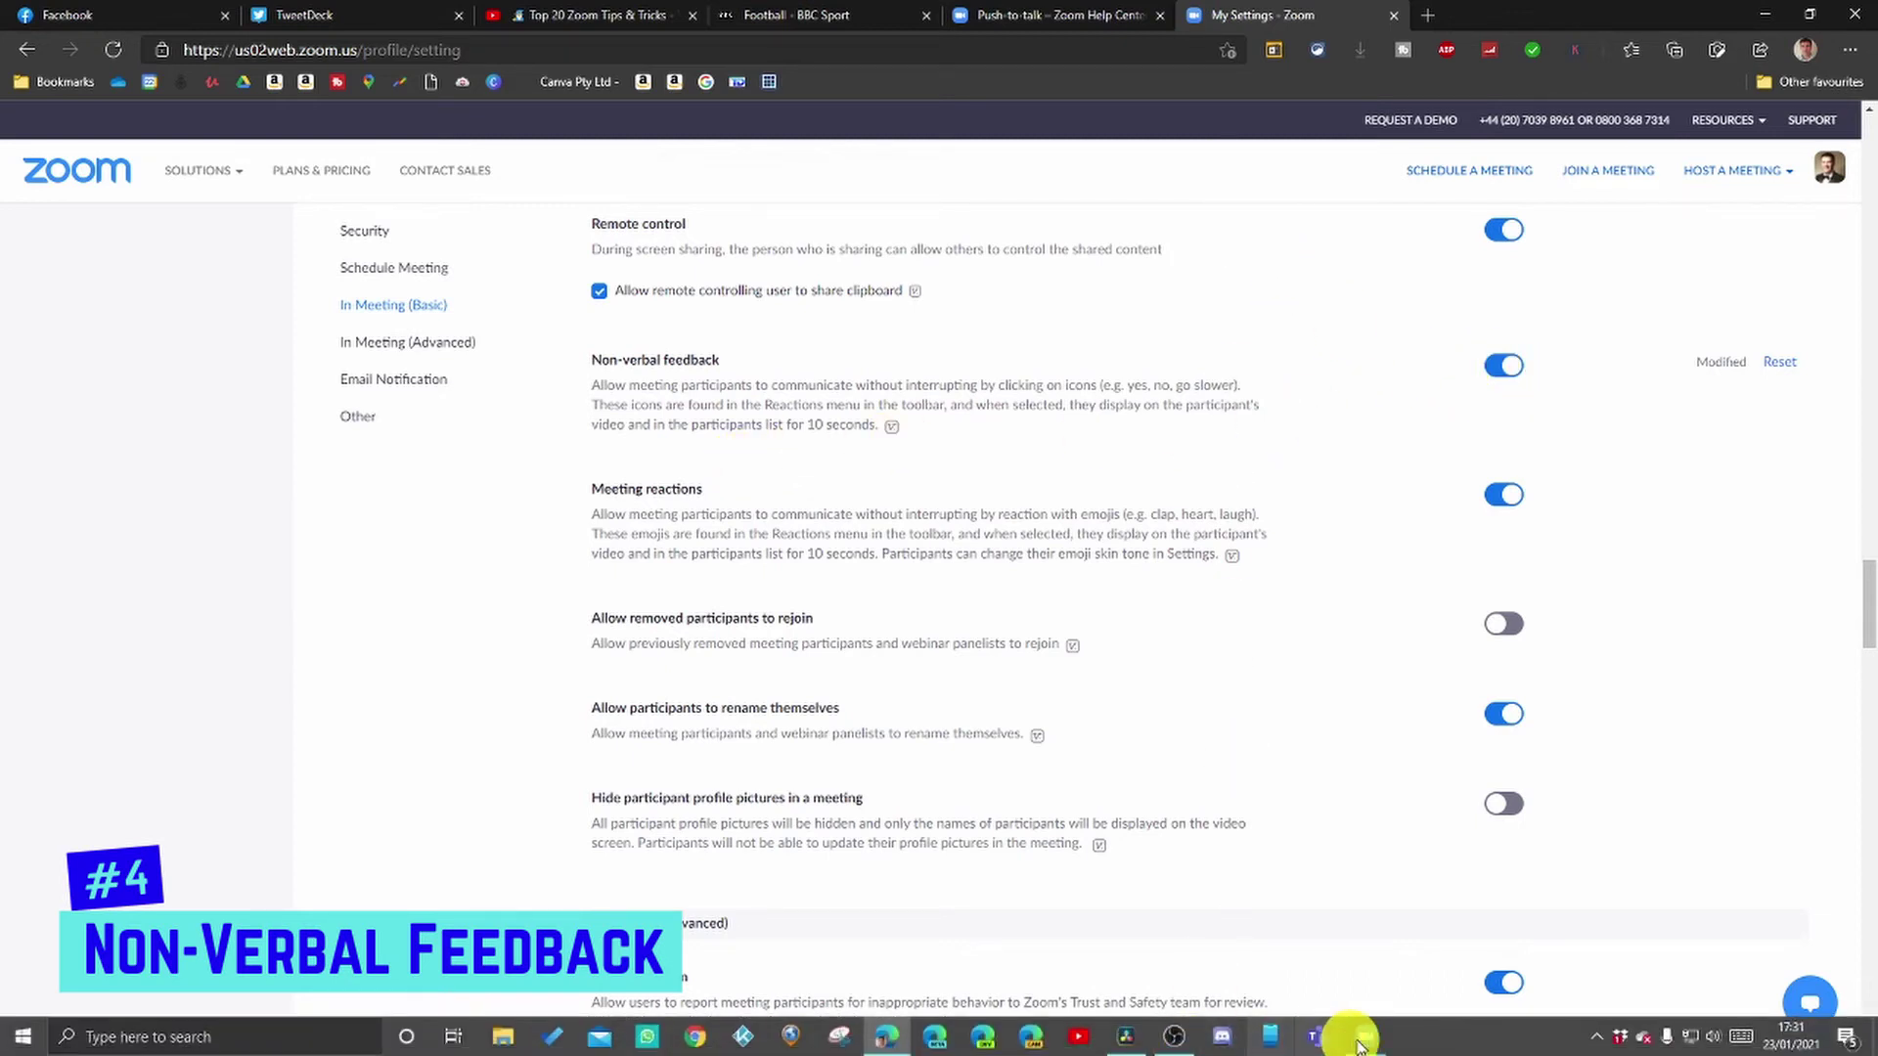
{"action": "left_click", "coordinate": [1433, 971]}
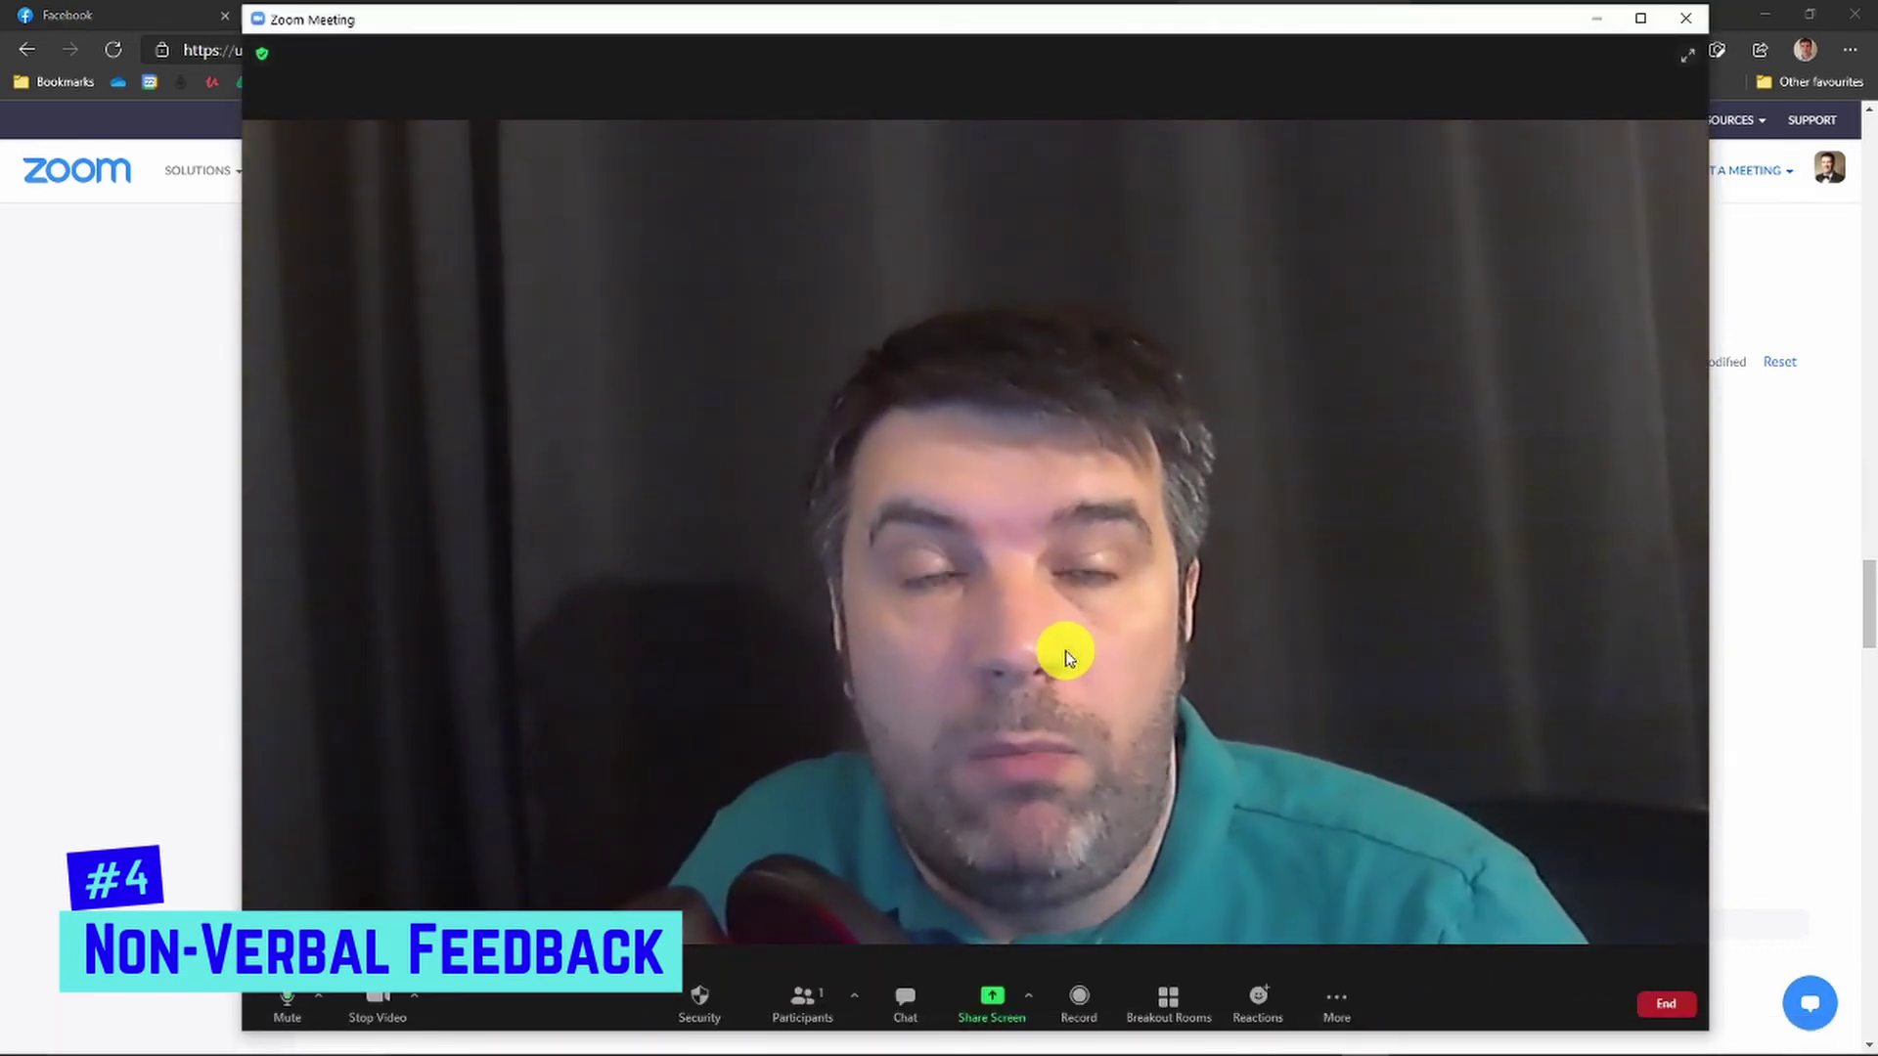
{"action": "left_click", "coordinate": [1261, 1007]}
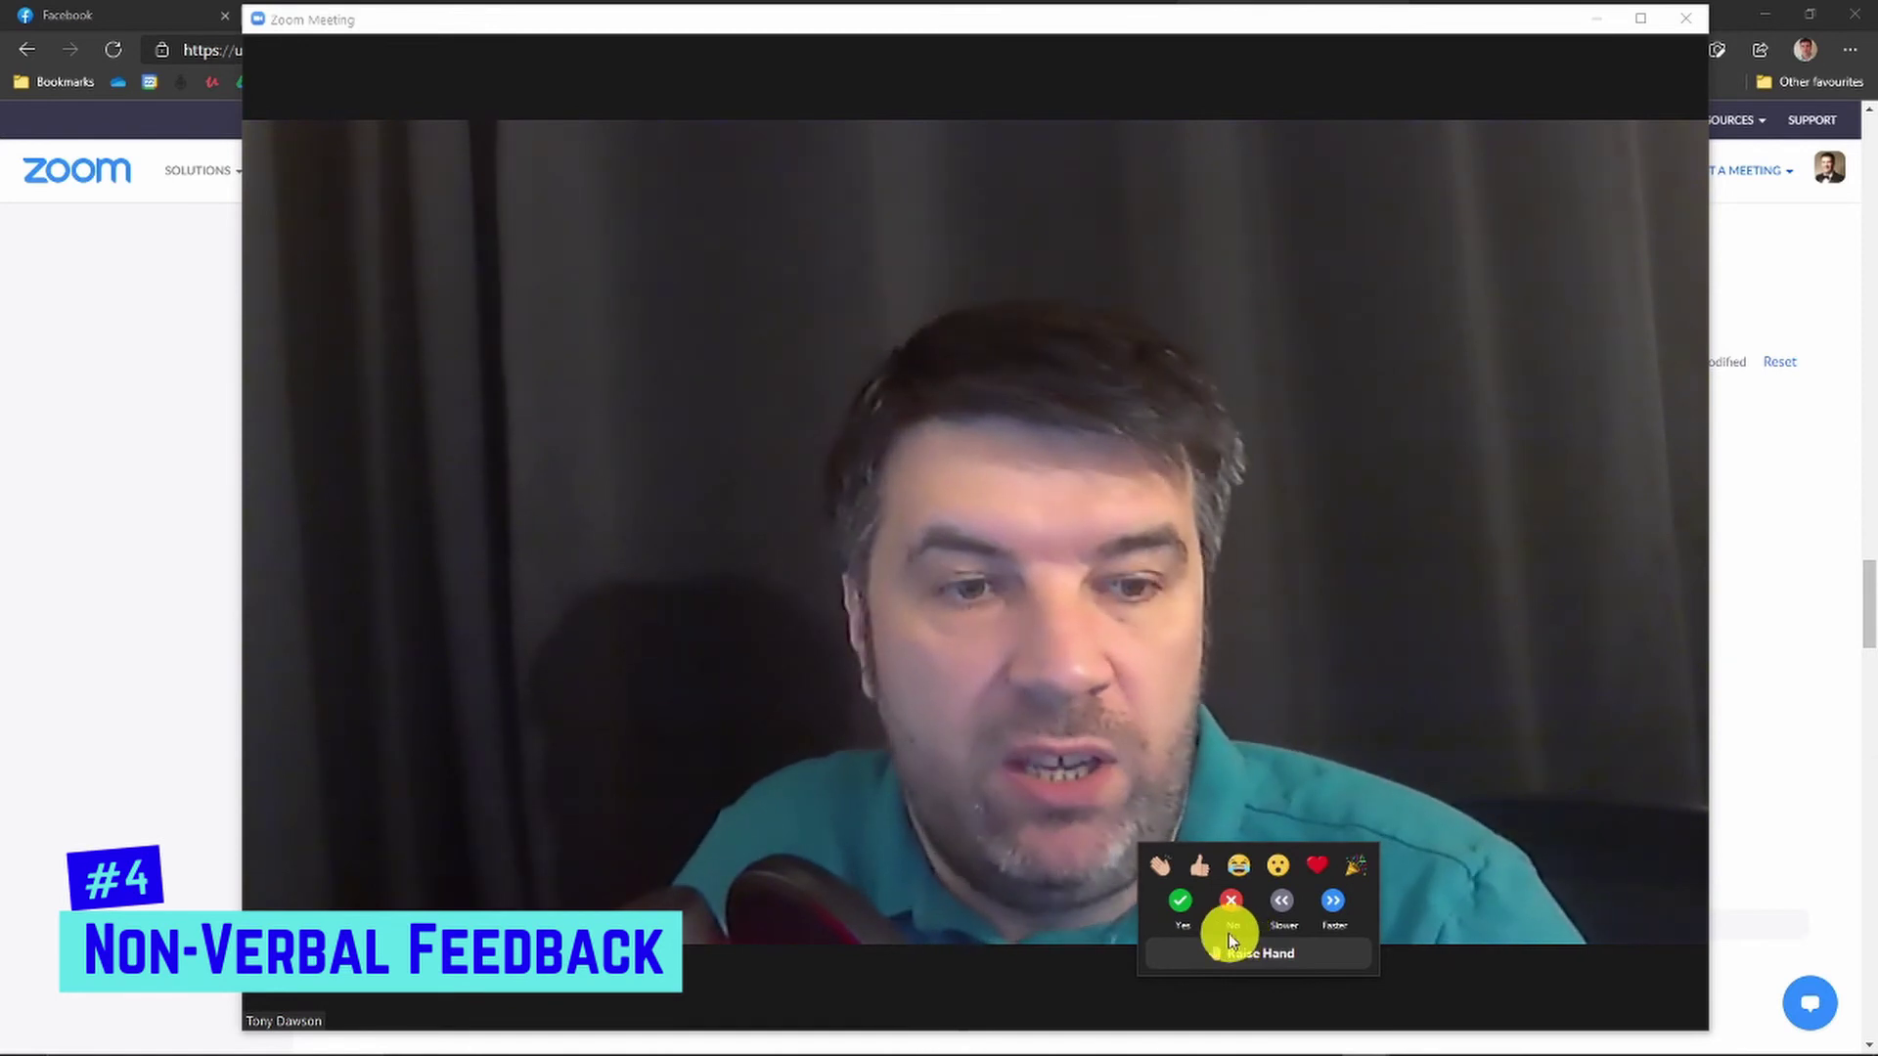
{"action": "left_click", "coordinate": [1180, 899]}
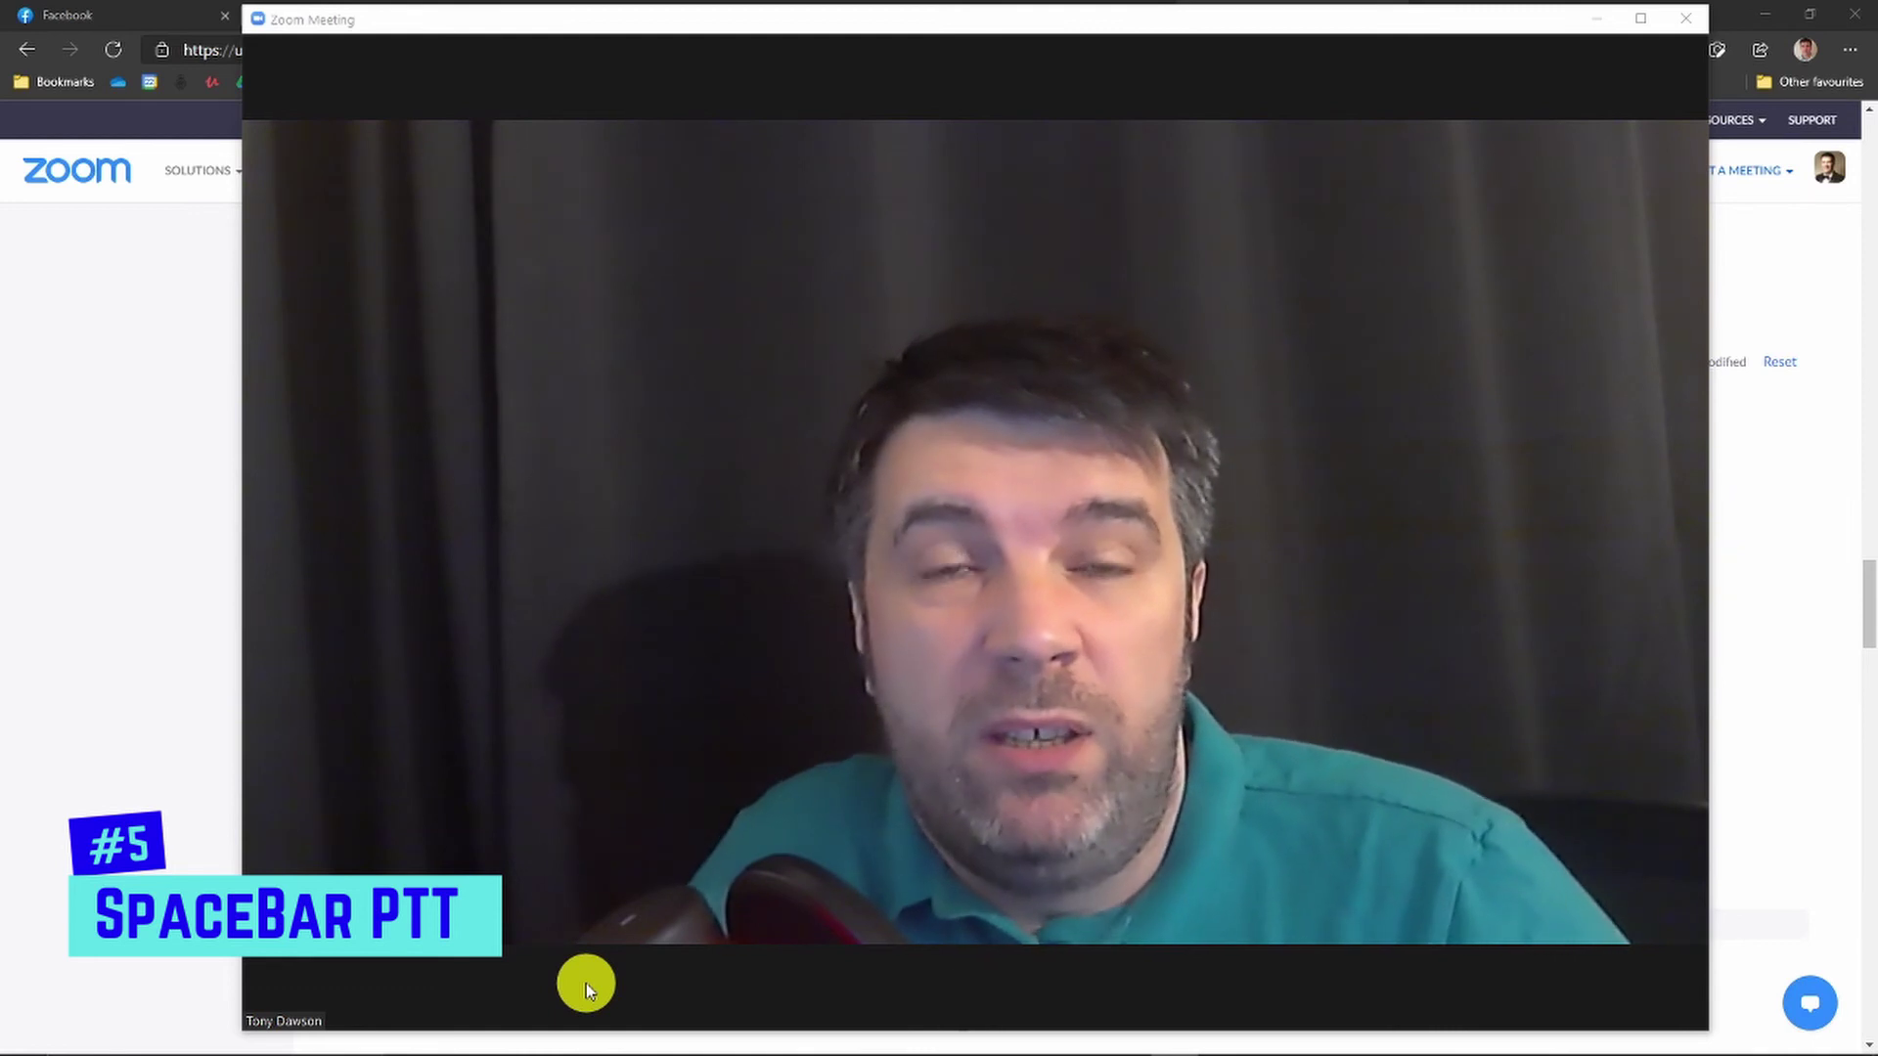
In Audio Settings, confirm 'Press and hold SPACE key to temporarily unmute yourself' is enabled, then close Settings
{"action": "mouse_move", "coordinate": [482, 988]}
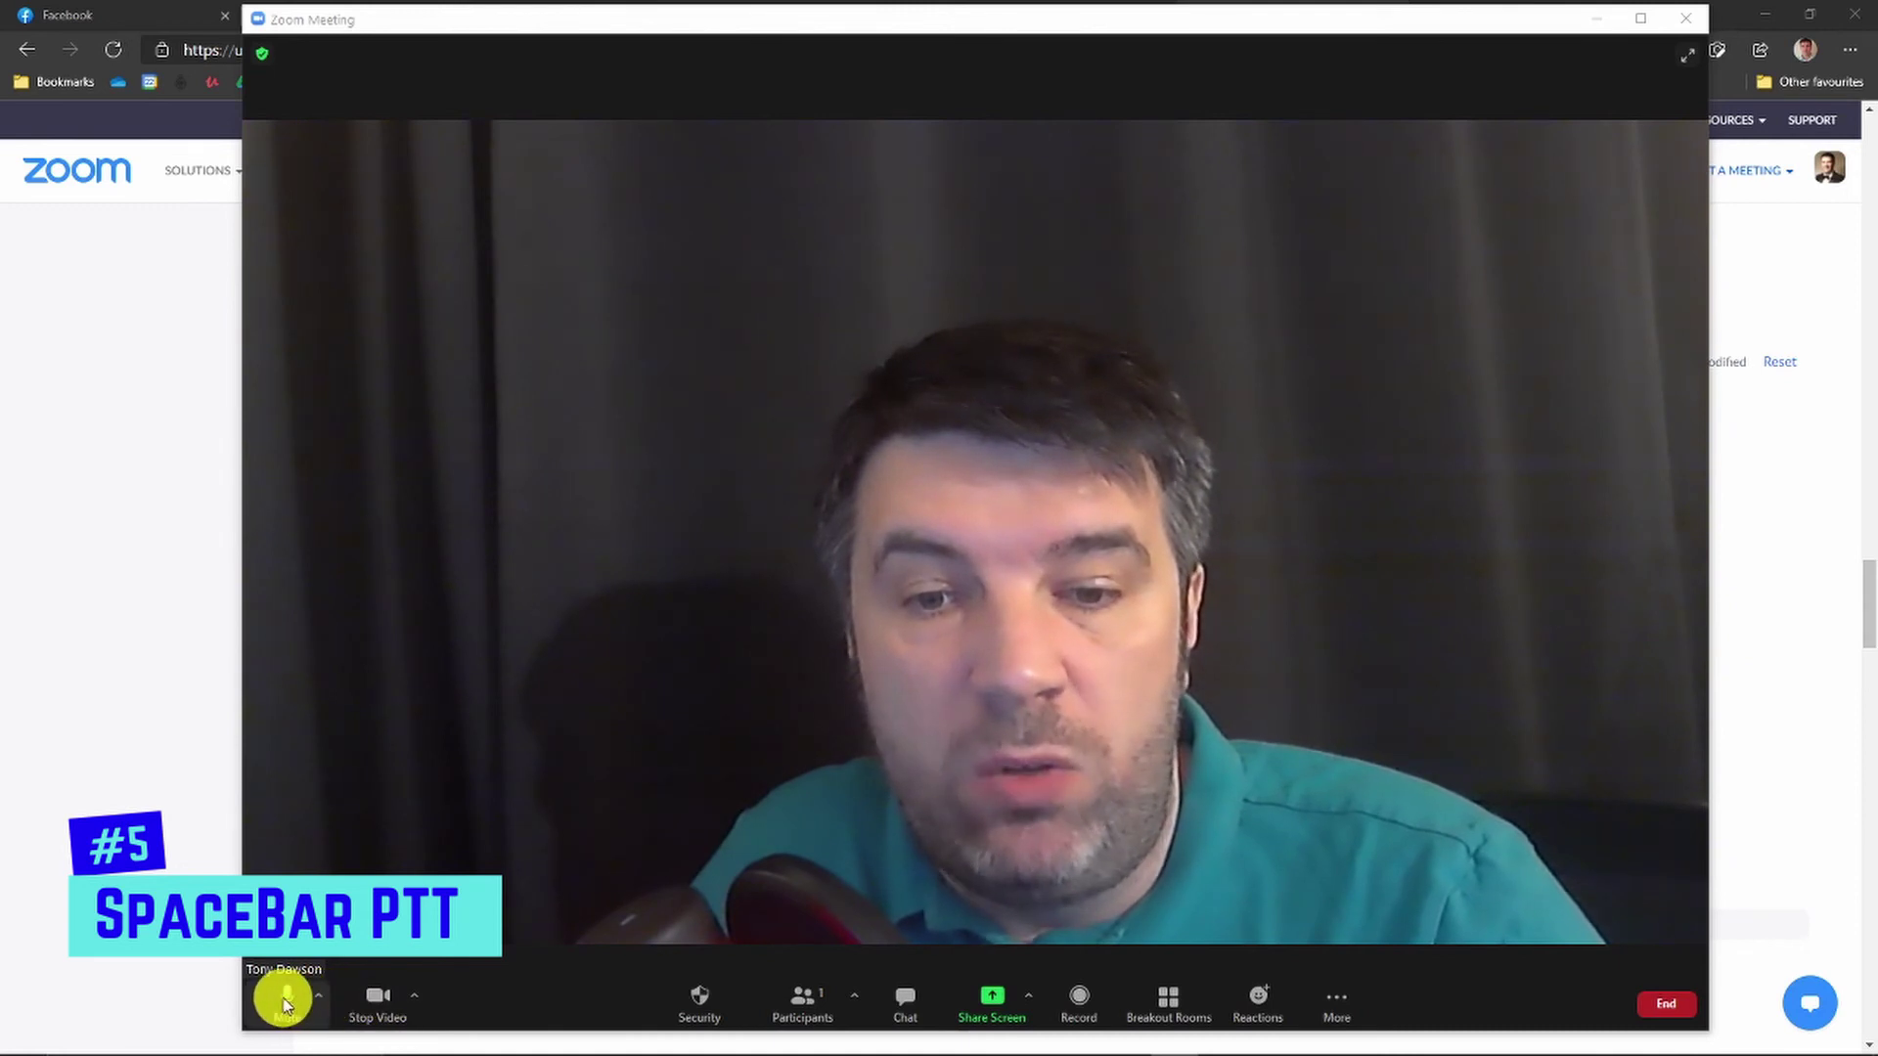
{"action": "left_click", "coordinate": [318, 995]}
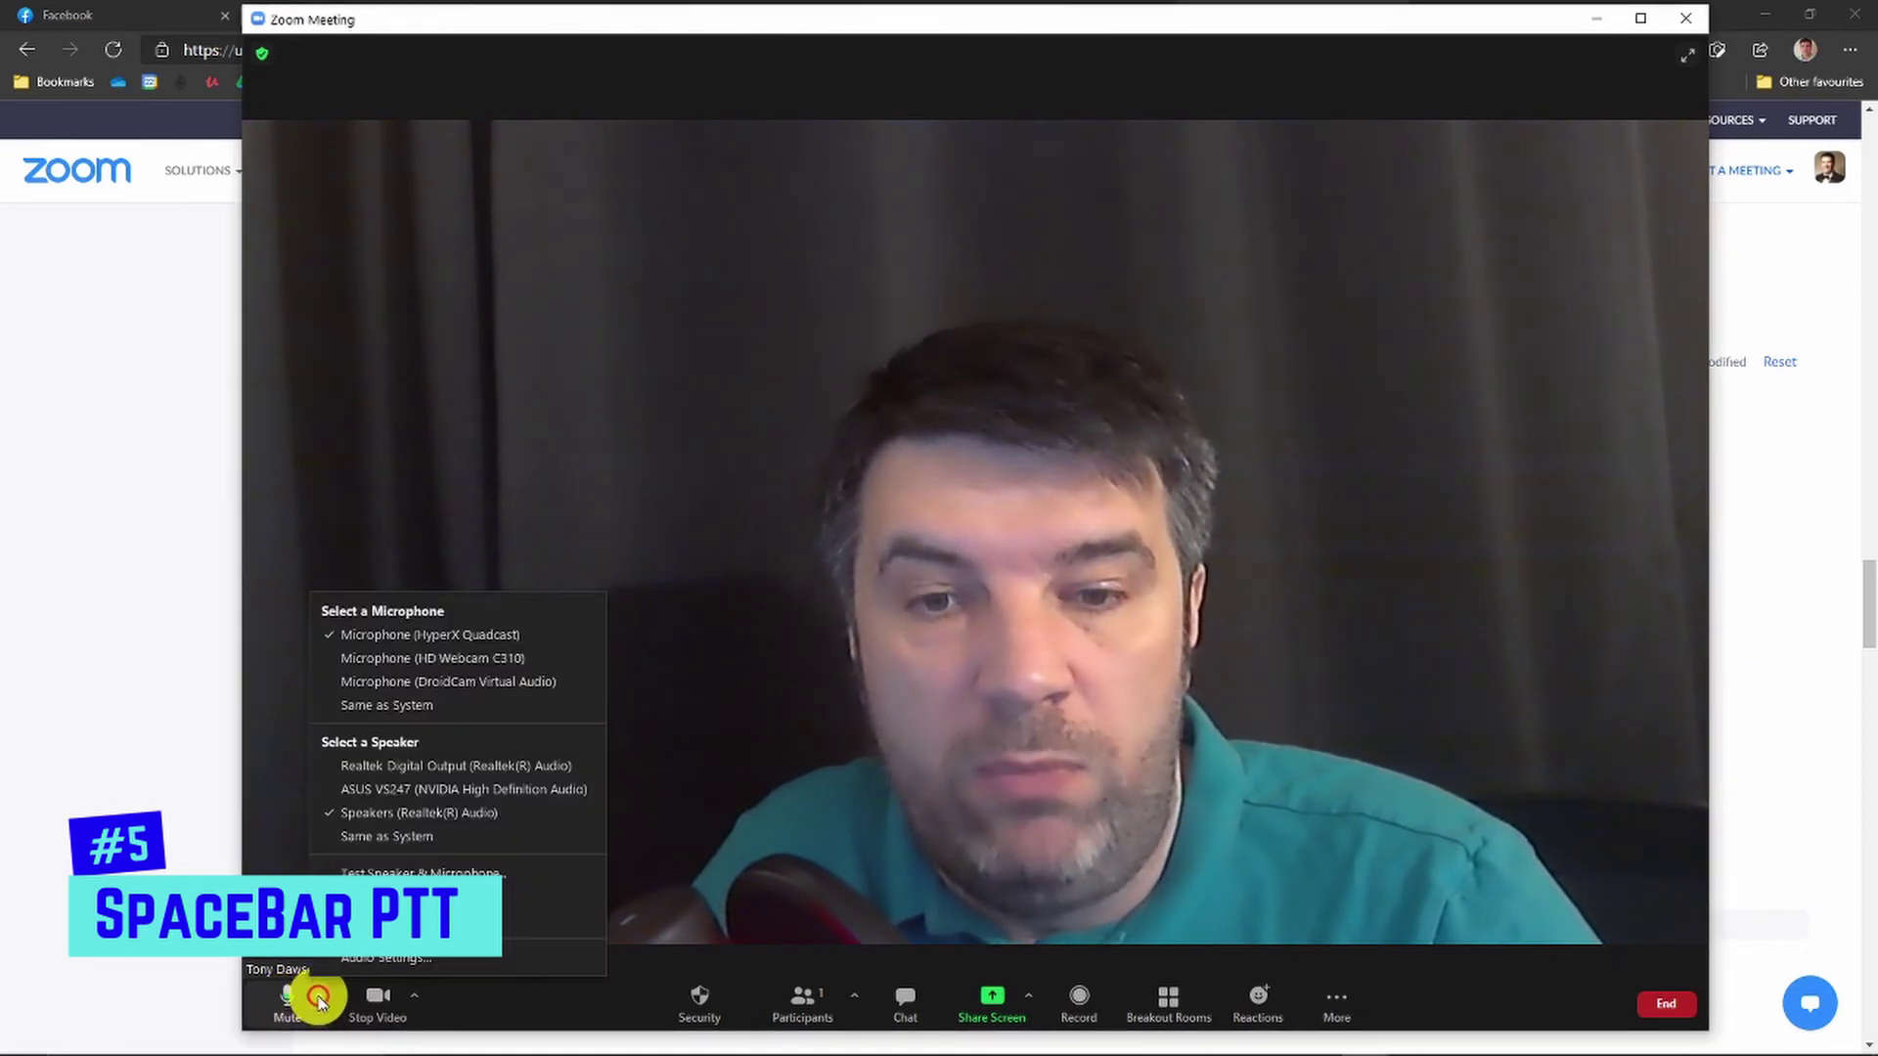
{"action": "left_click", "coordinate": [354, 970]}
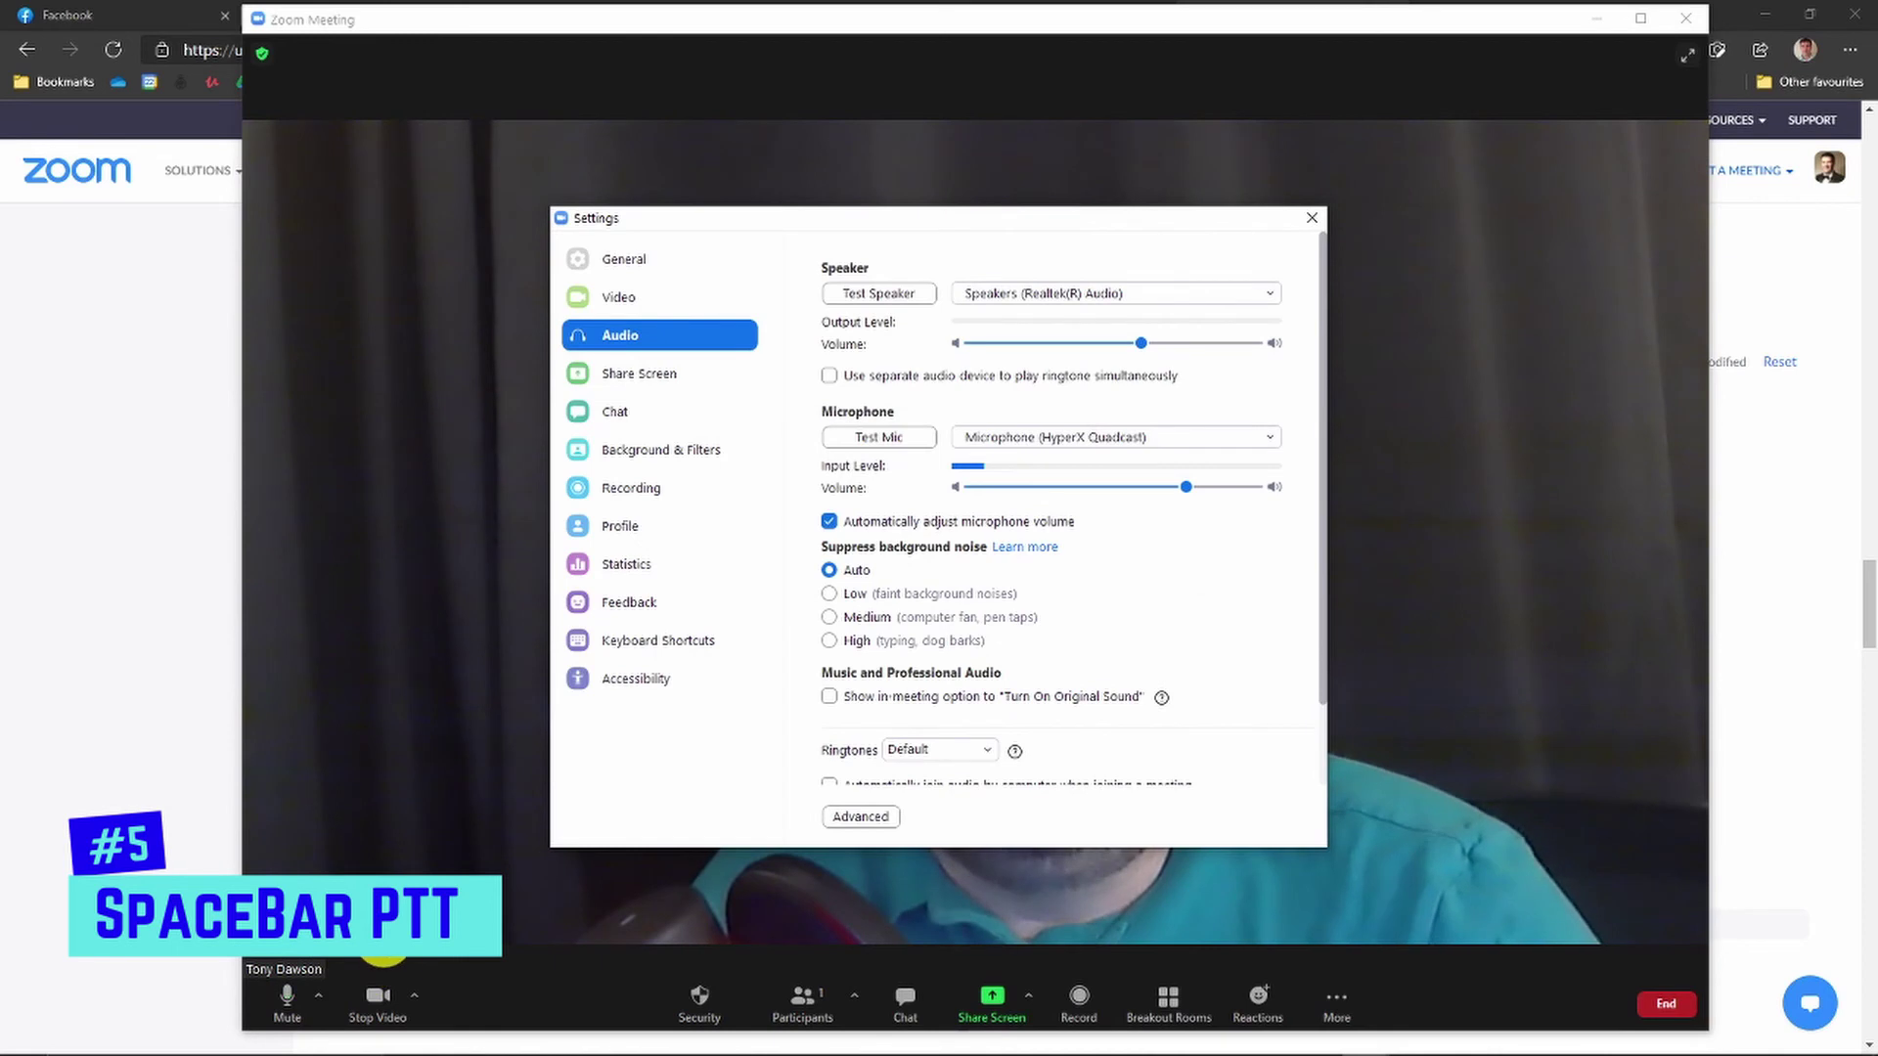
{"action": "scroll", "coordinate": [963, 711], "scroll_direction": "down", "scroll_amount": 2}
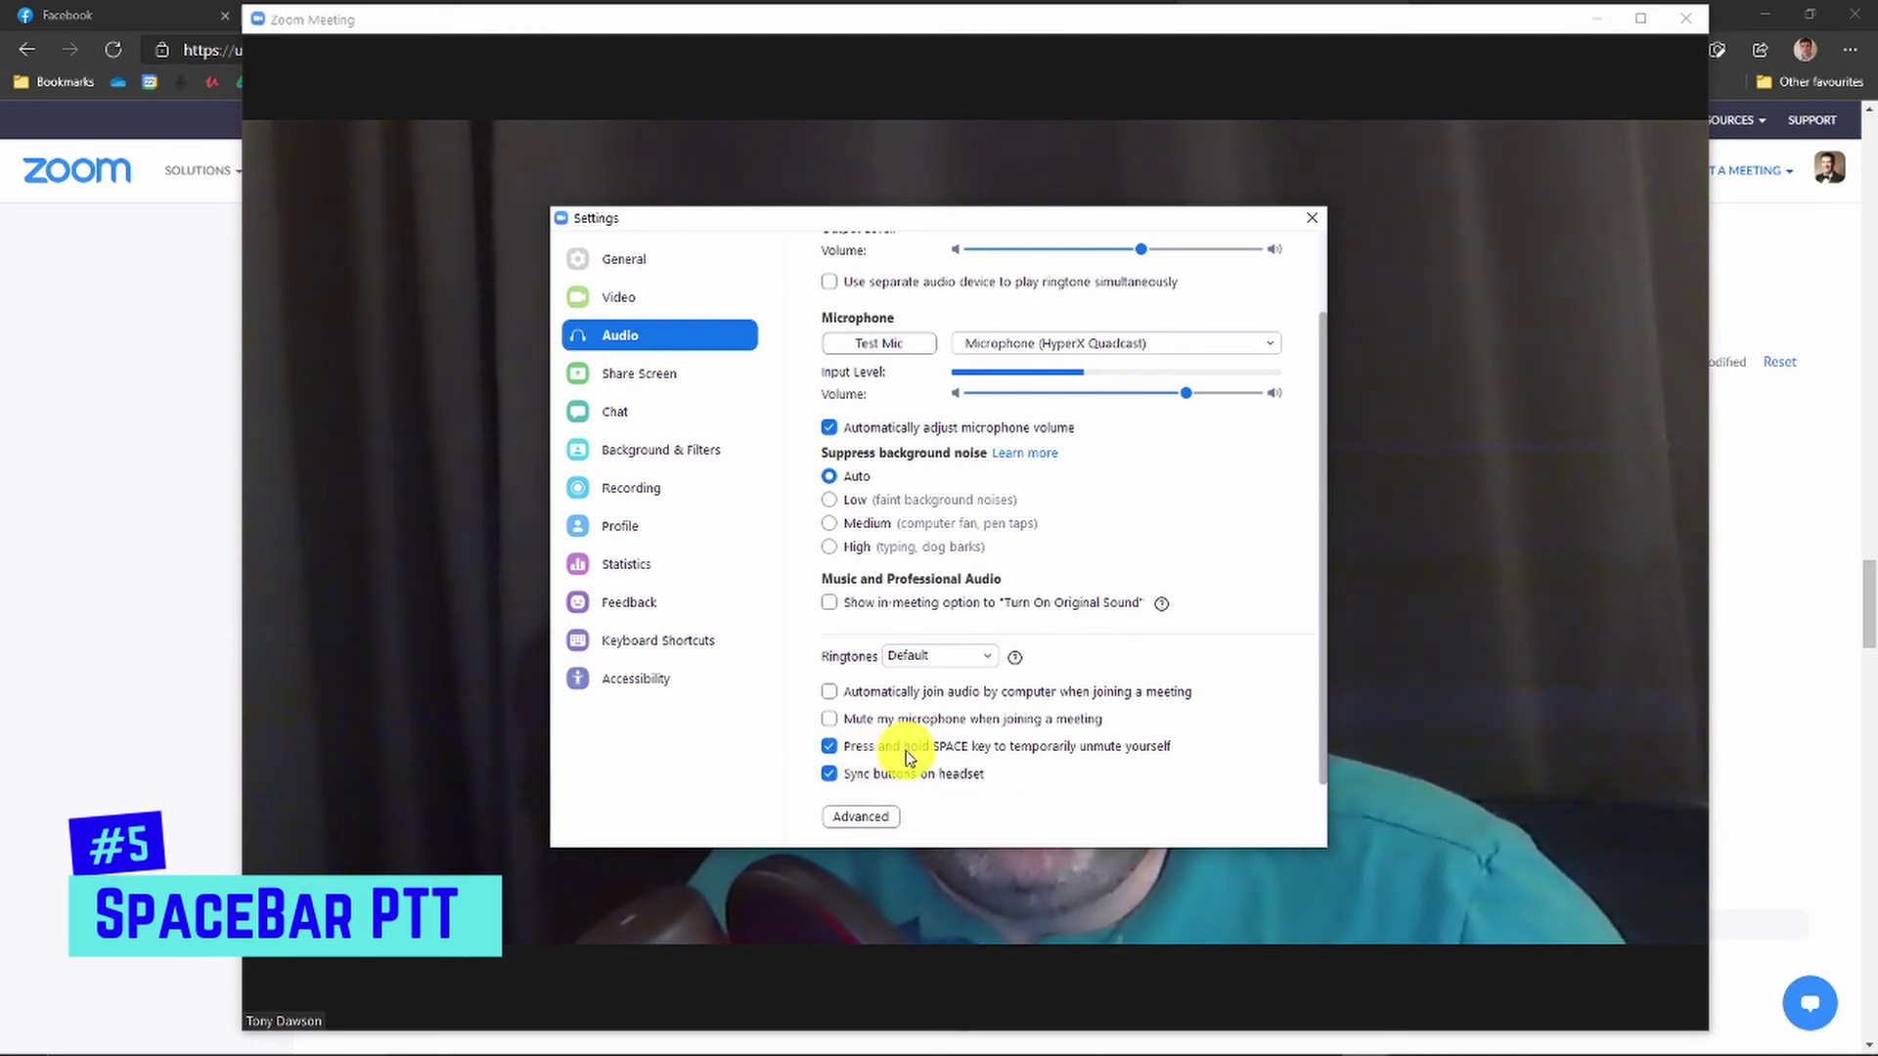
{"action": "left_click", "coordinate": [1310, 224]}
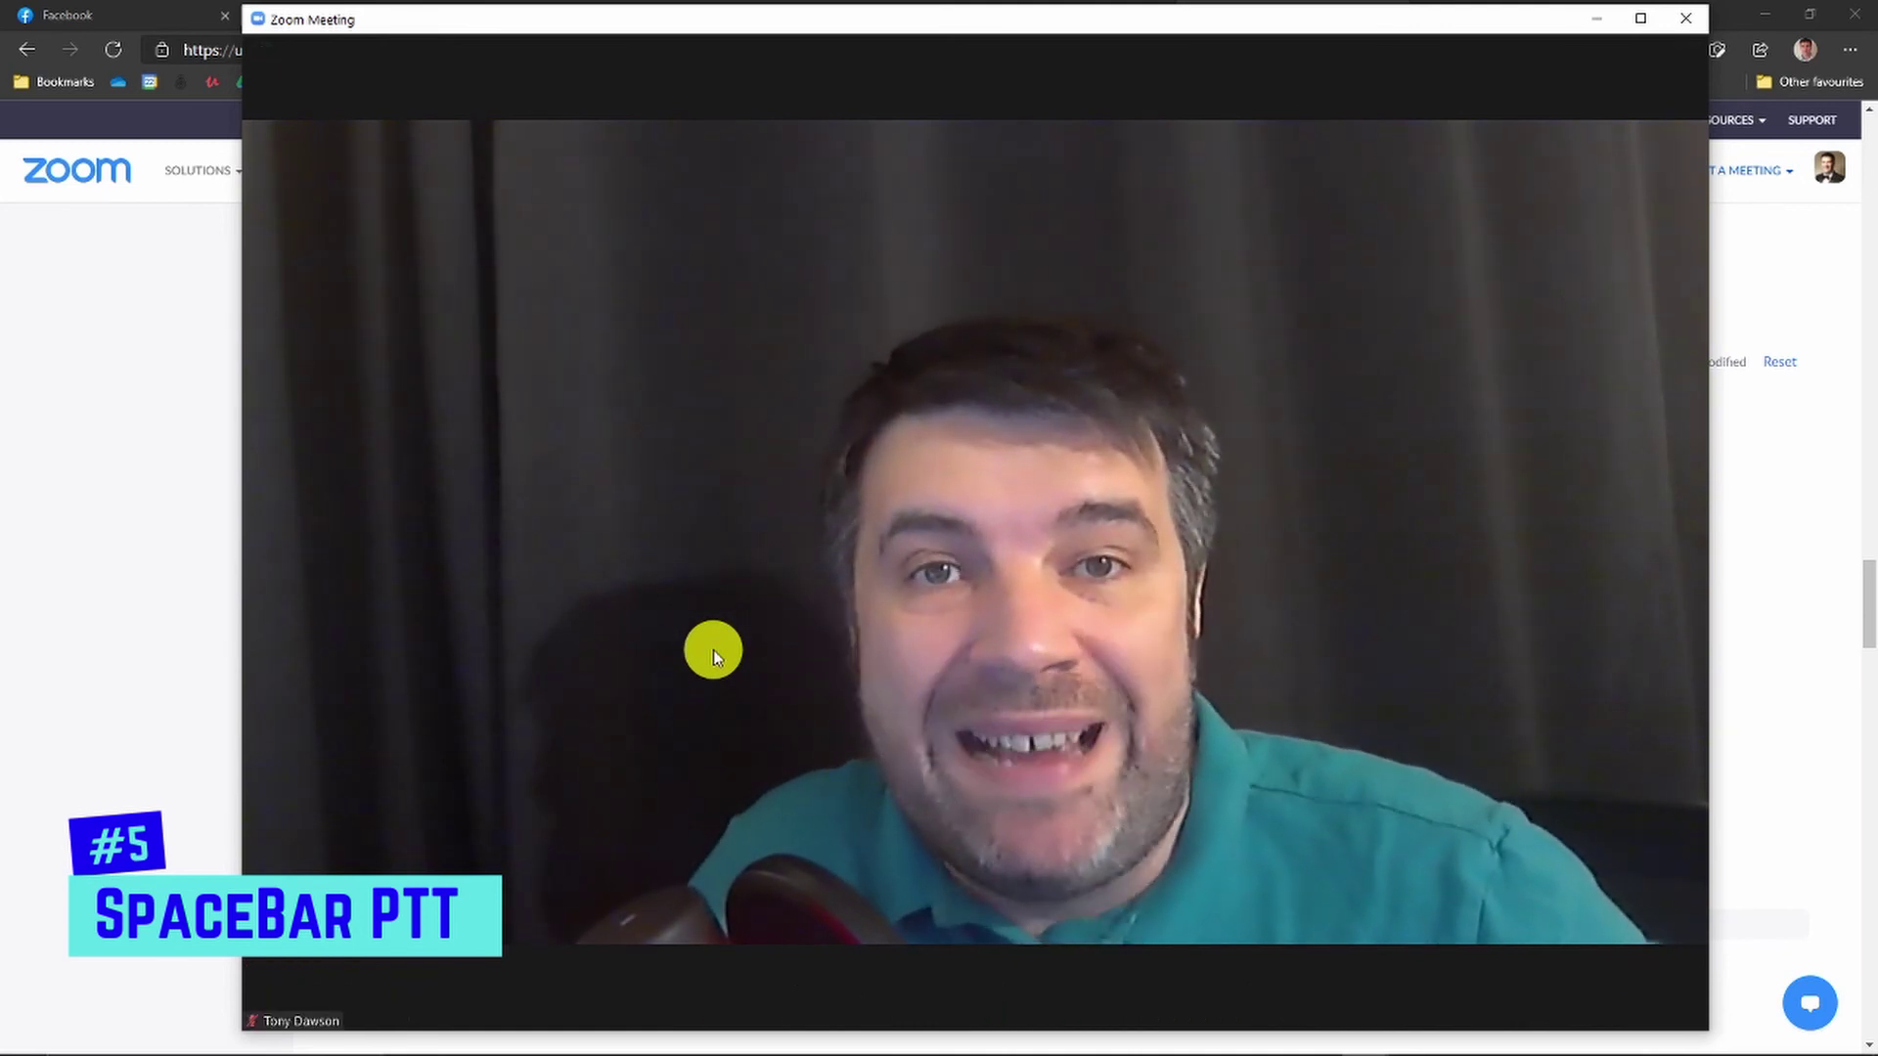
Hold the spacebar so the muted microphone shows 'Temporarily unmuted' while speaking
{"action": "mouse_move", "coordinate": [447, 849]}
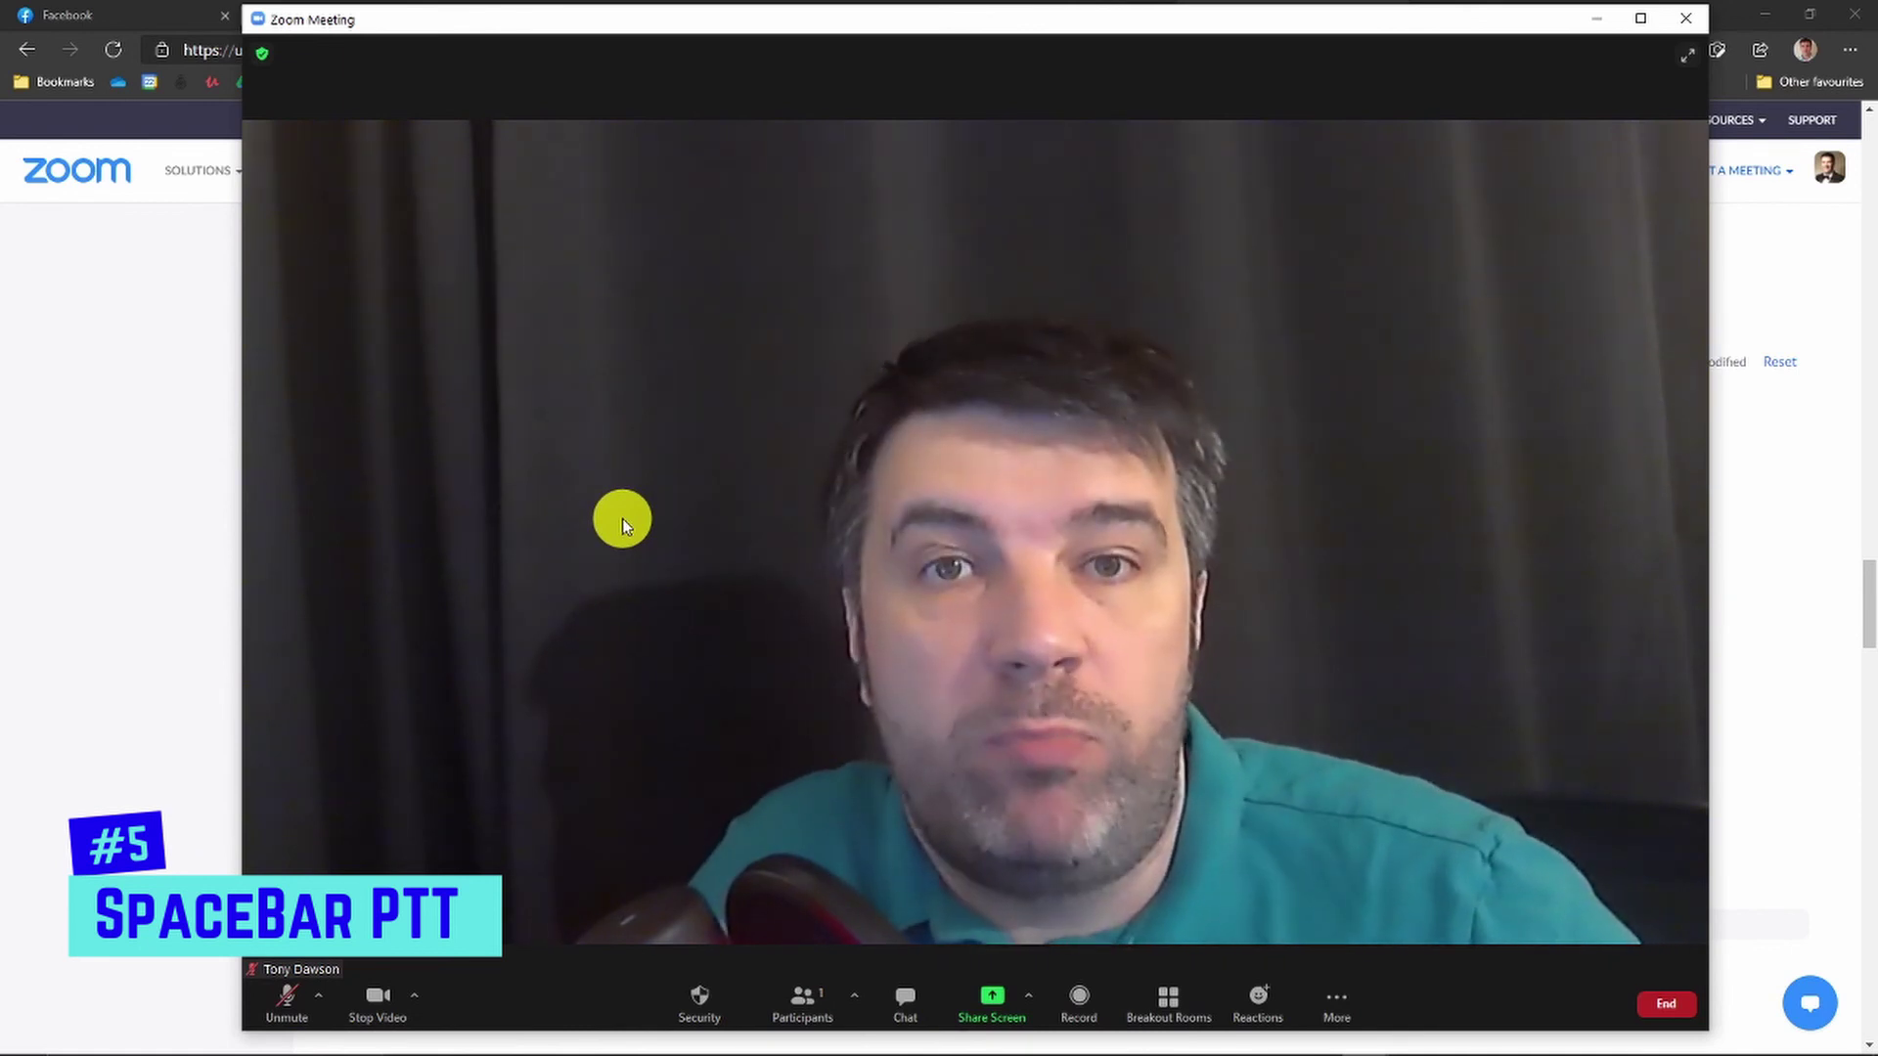
{"action": "key", "text": "space"}
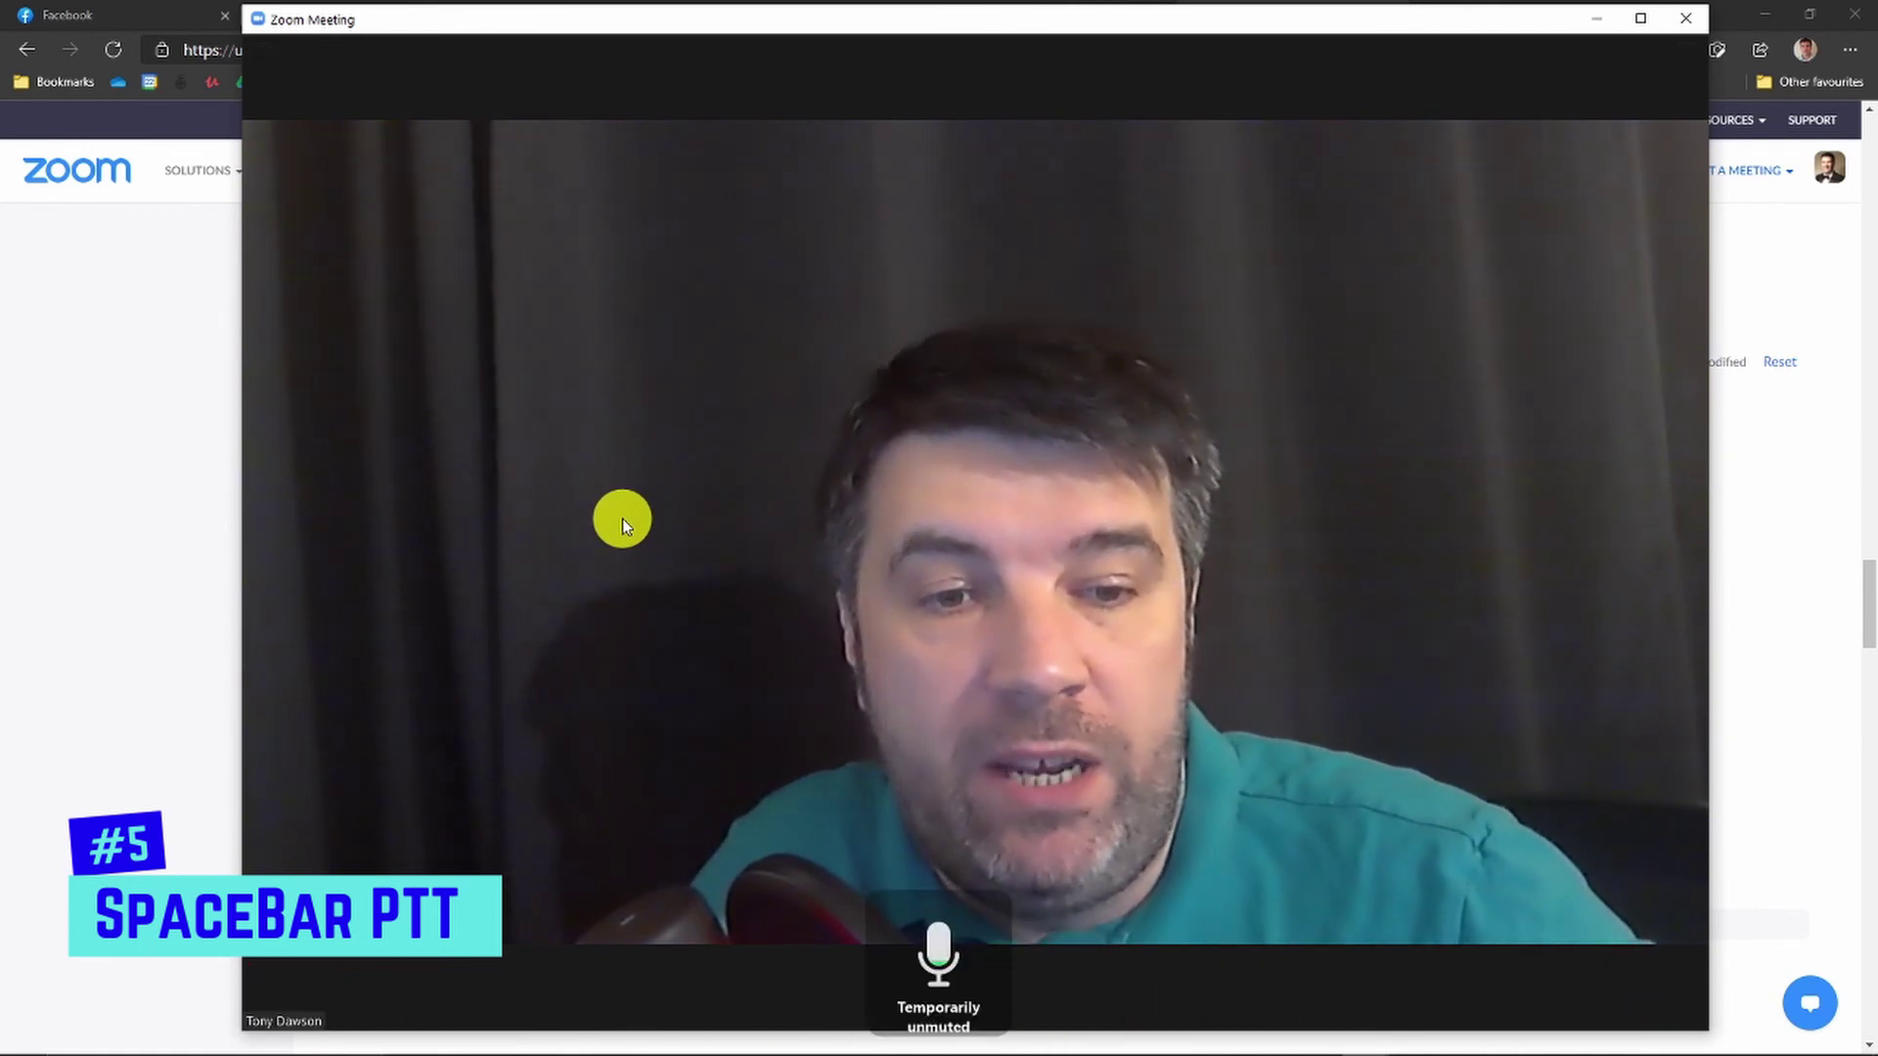